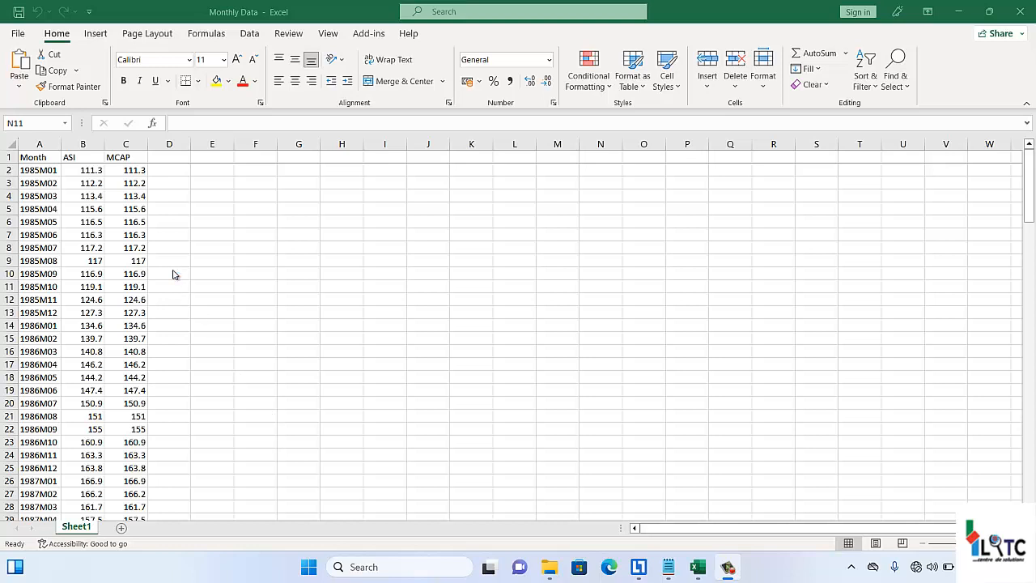
# Step: Examine the Month column's heading and the date format of its first entry in cell A2
pyautogui.click(39, 157)
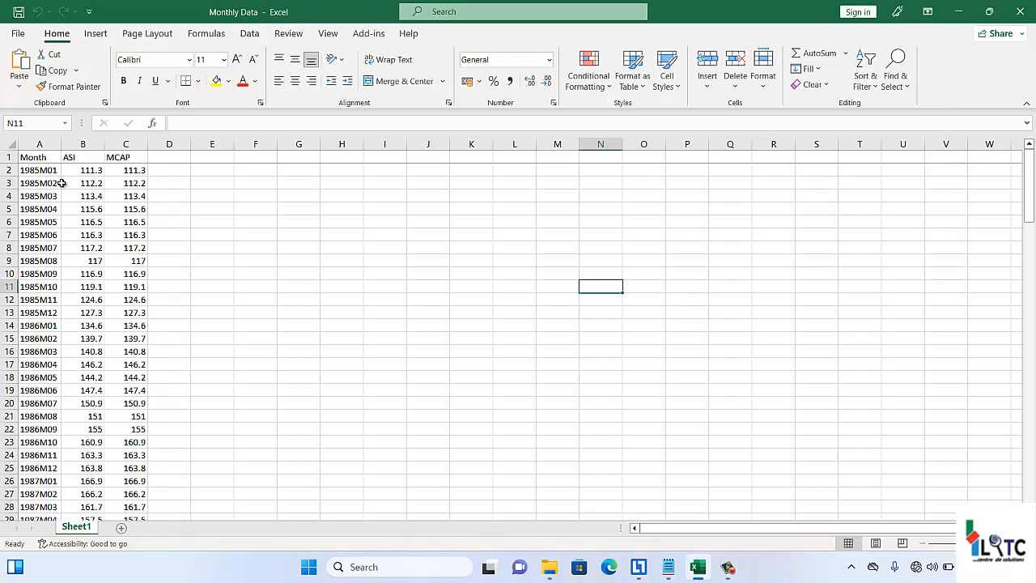
pyautogui.click(38, 144)
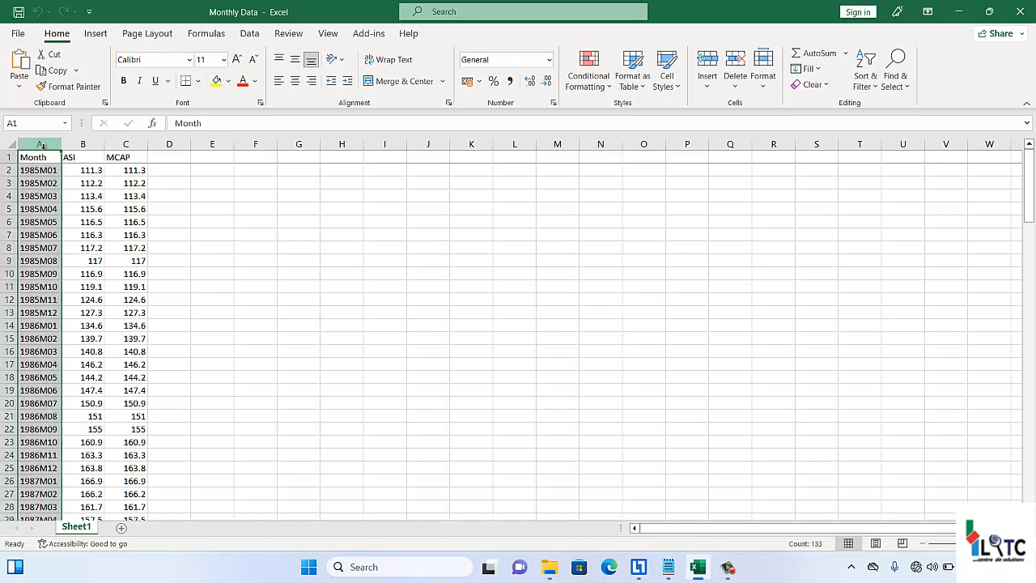
pyautogui.click(46, 157)
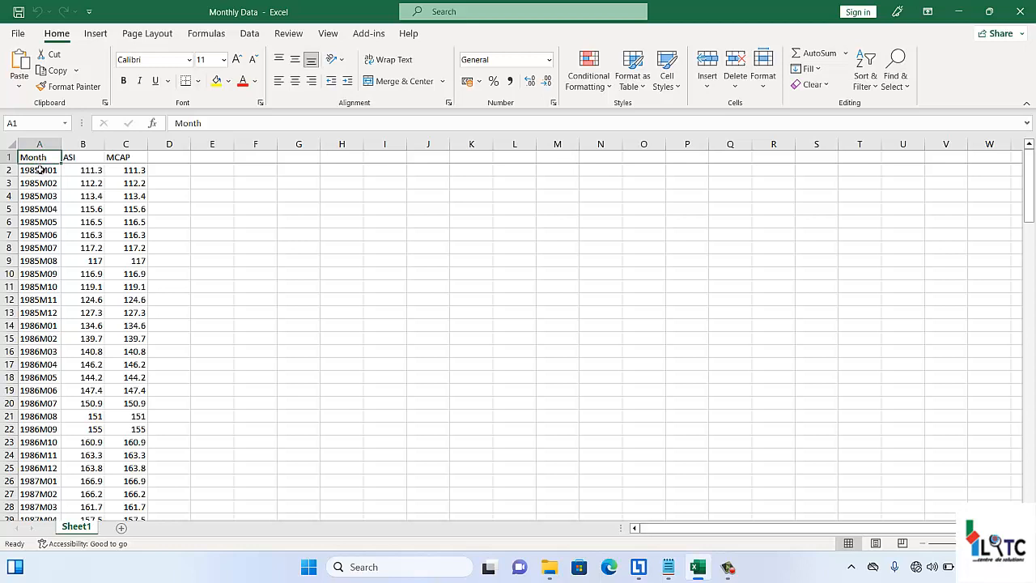
pyautogui.click(40, 171)
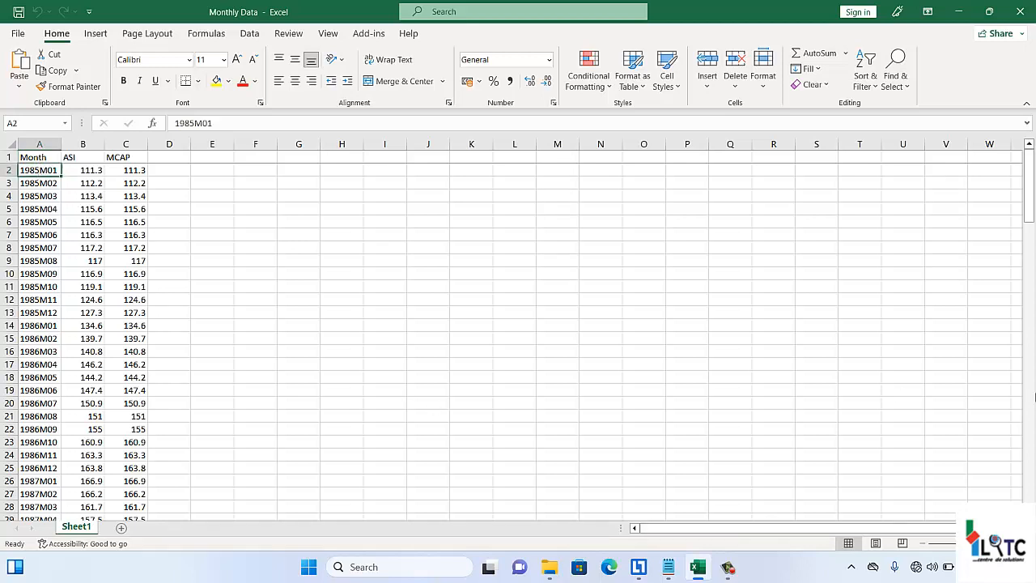
pyautogui.moveTo(1031, 187); pyautogui.dragTo(915, 175)
pyautogui.click(216, 123)
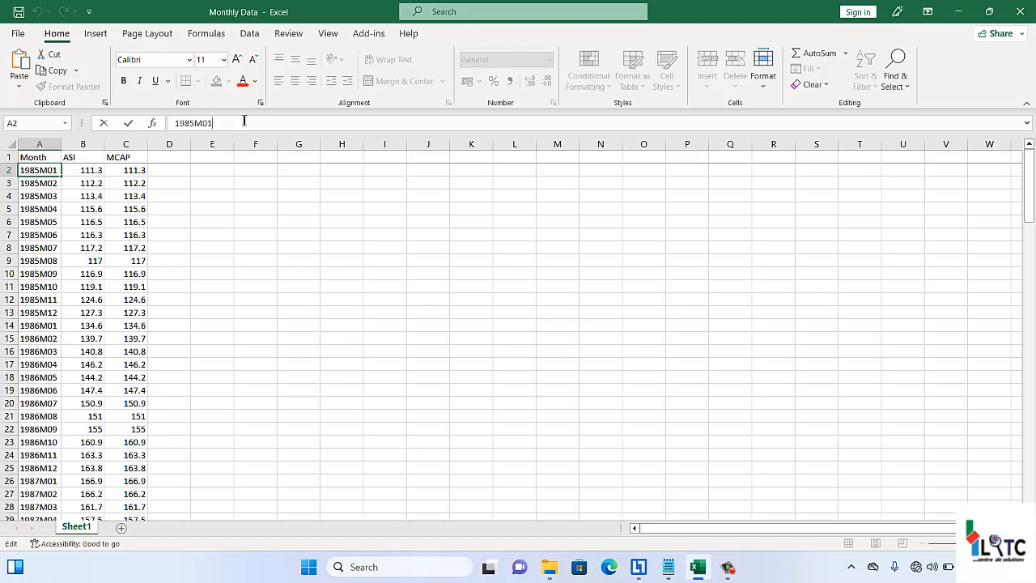
# Step: Examine the ASI and MCAP columns and the empty column D beside them
pyautogui.click(85, 145)
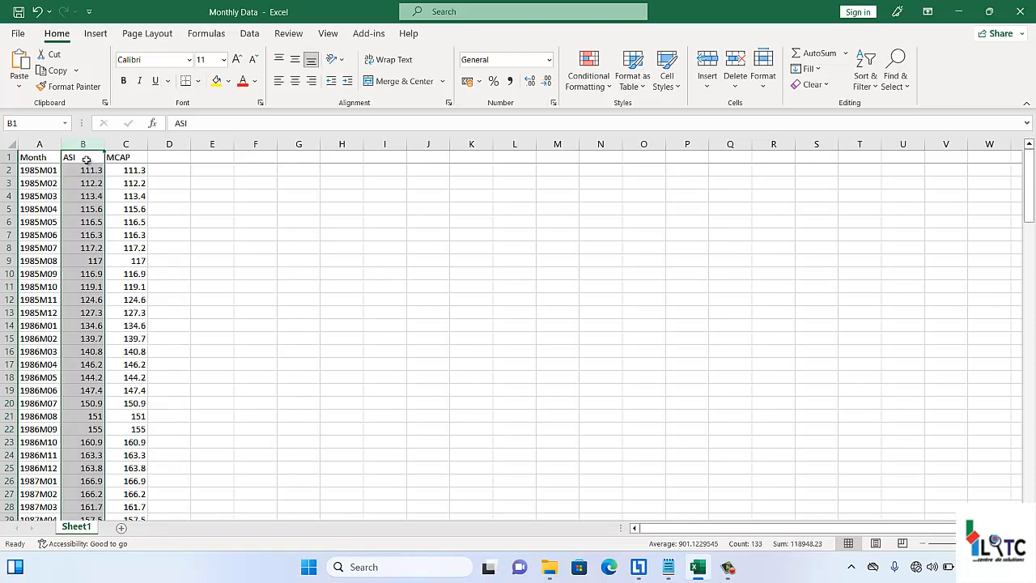
pyautogui.click(134, 160)
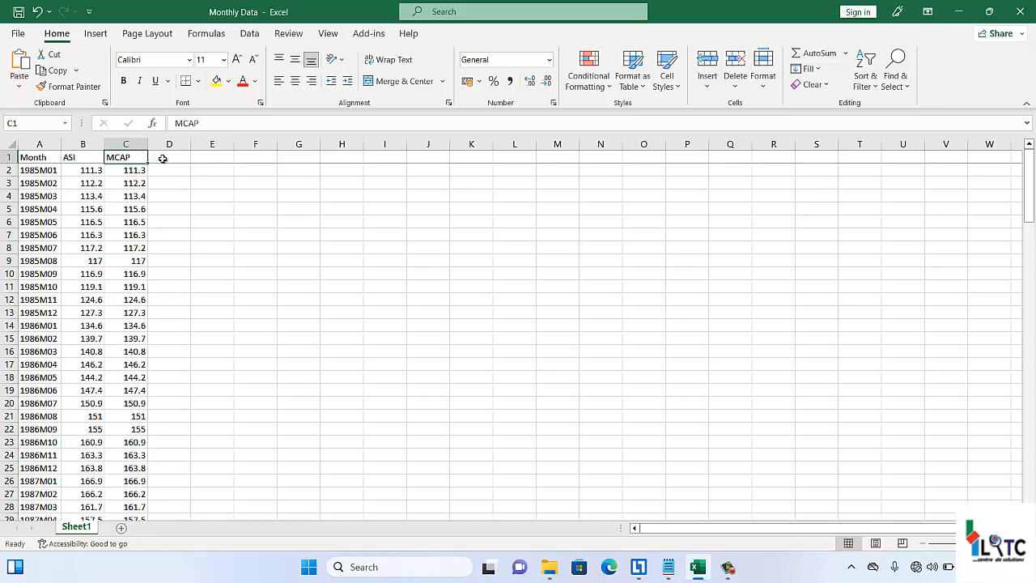
pyautogui.click(163, 159)
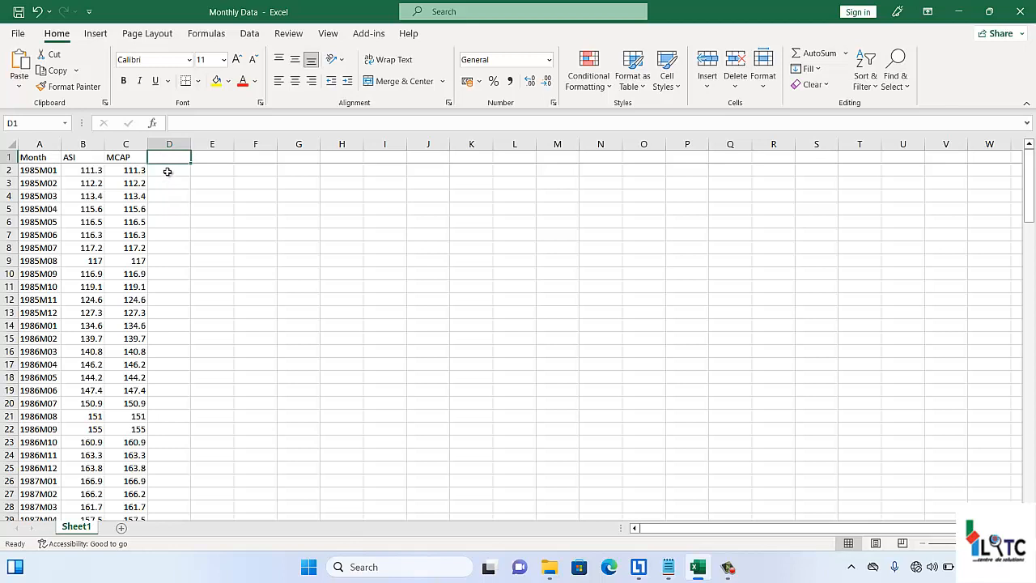
pyautogui.click(168, 171)
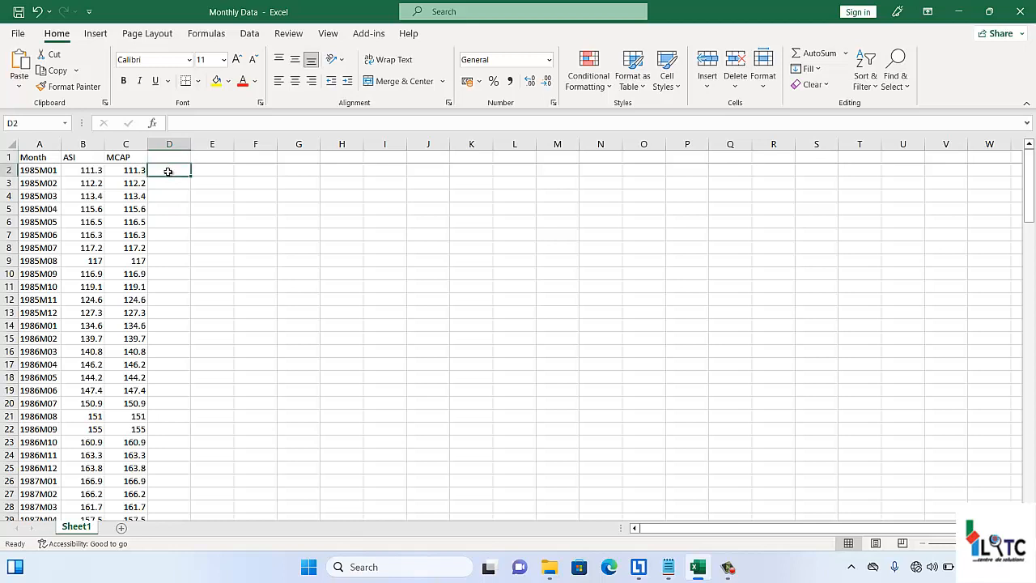
# Step: Try the heading EXH in cell D1, and clear the contents of column D
pyautogui.click(208, 144)
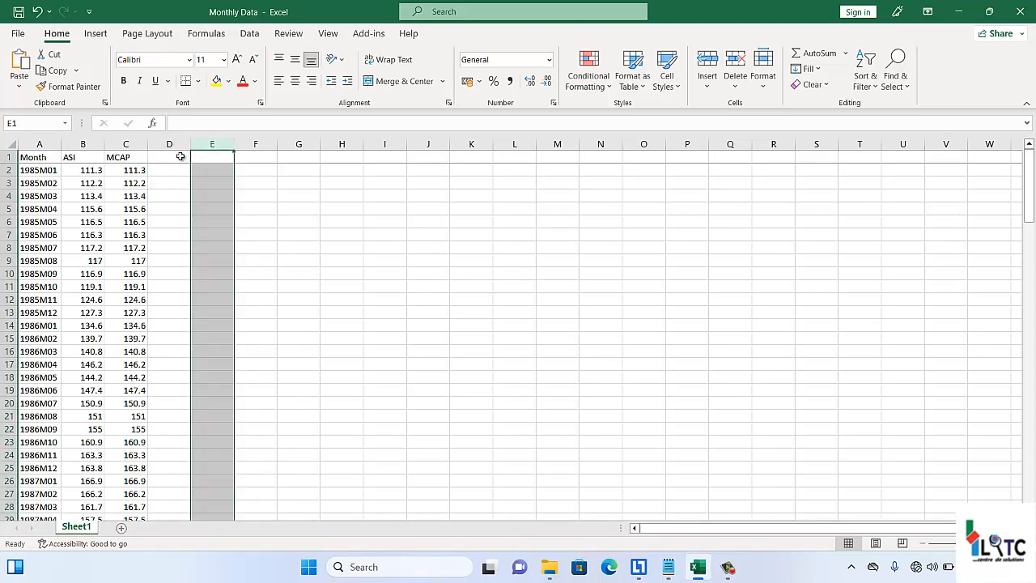
pyautogui.click(180, 157)
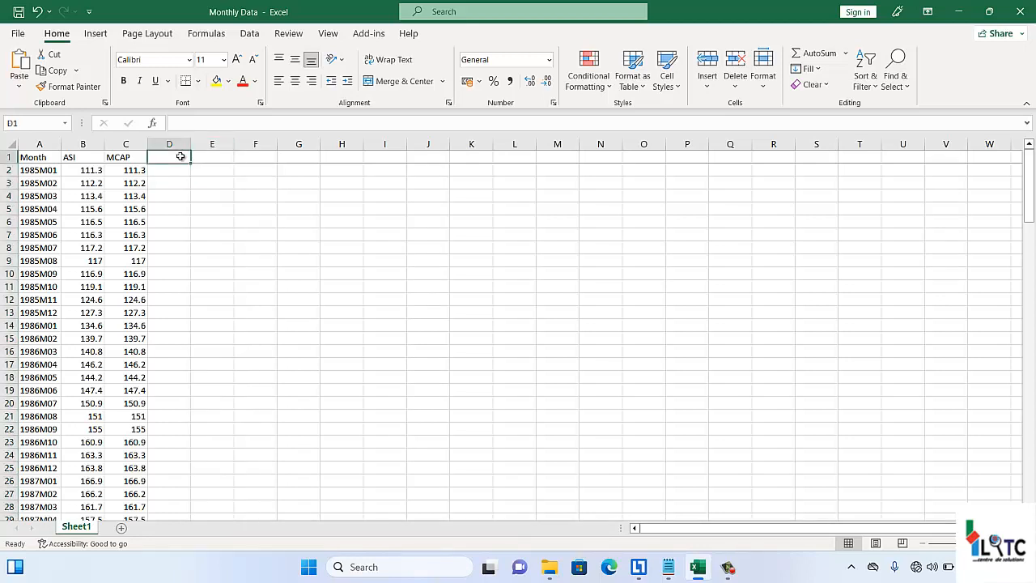
pyautogui.write('EX')
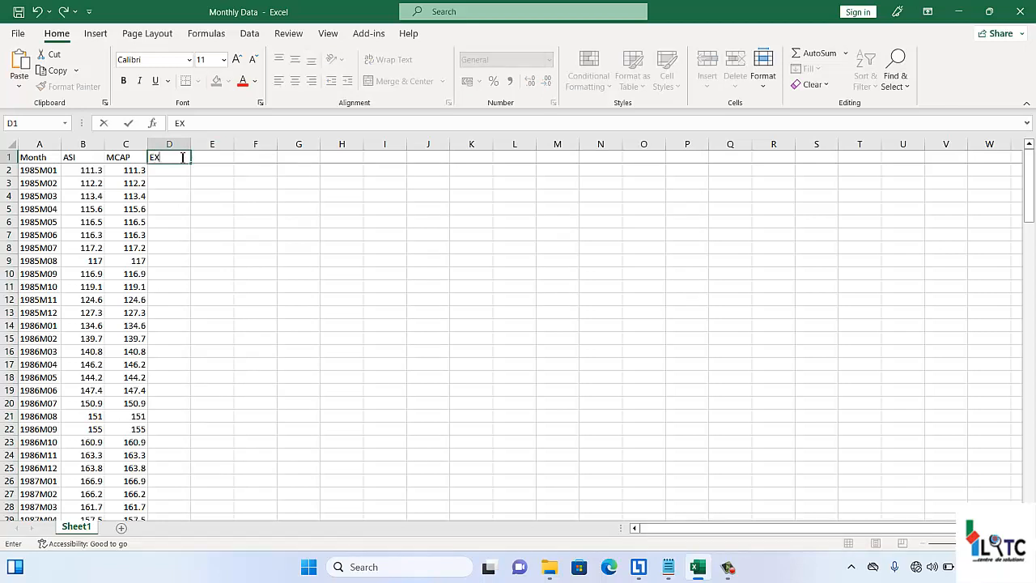
pyautogui.write('H')
pyautogui.click(178, 144)
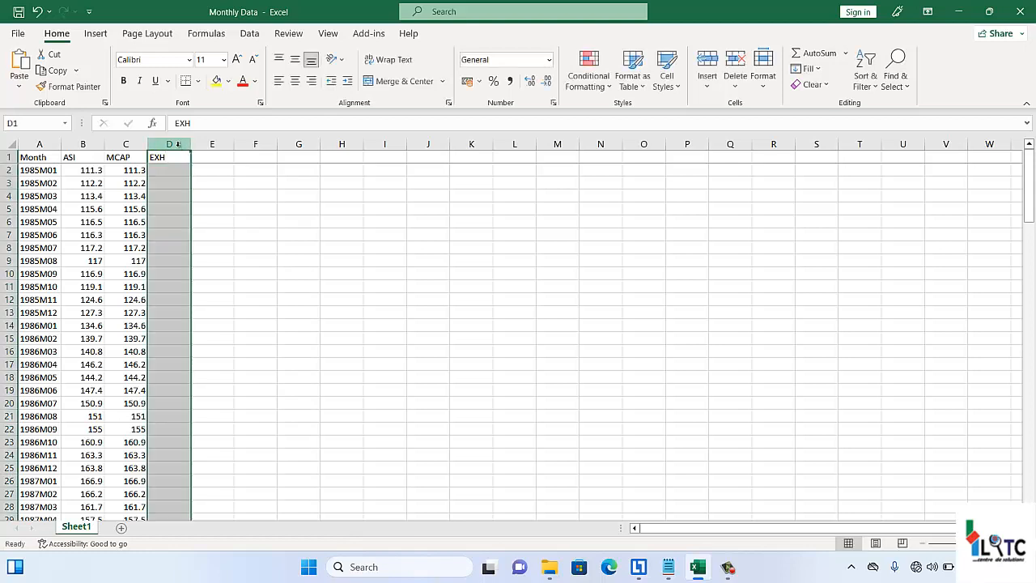
pyautogui.press('Delete')
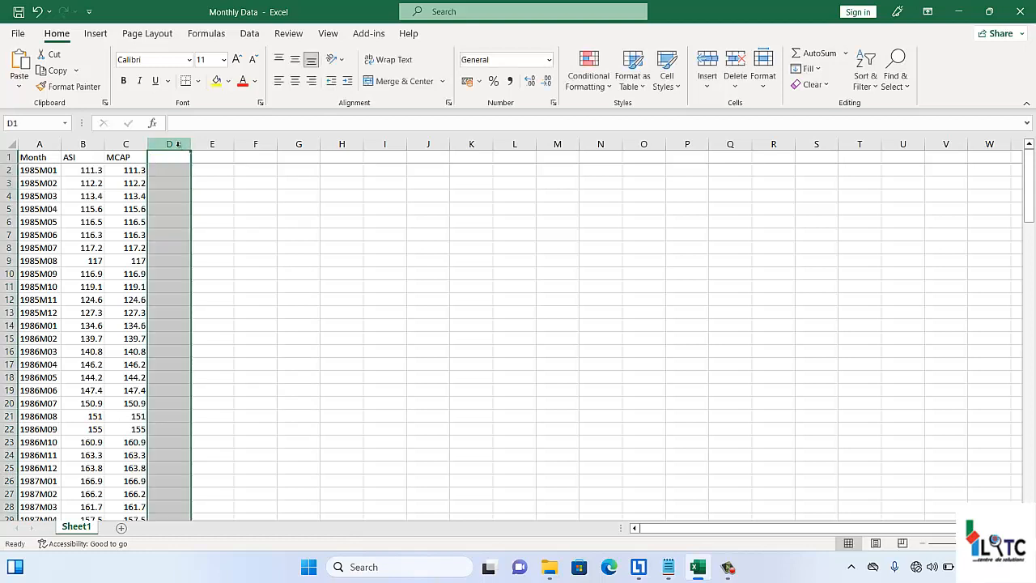
# Step: Examine the heading row and the first data row, and select the 1985 monthly records in A2:C13
pyautogui.click(118, 181)
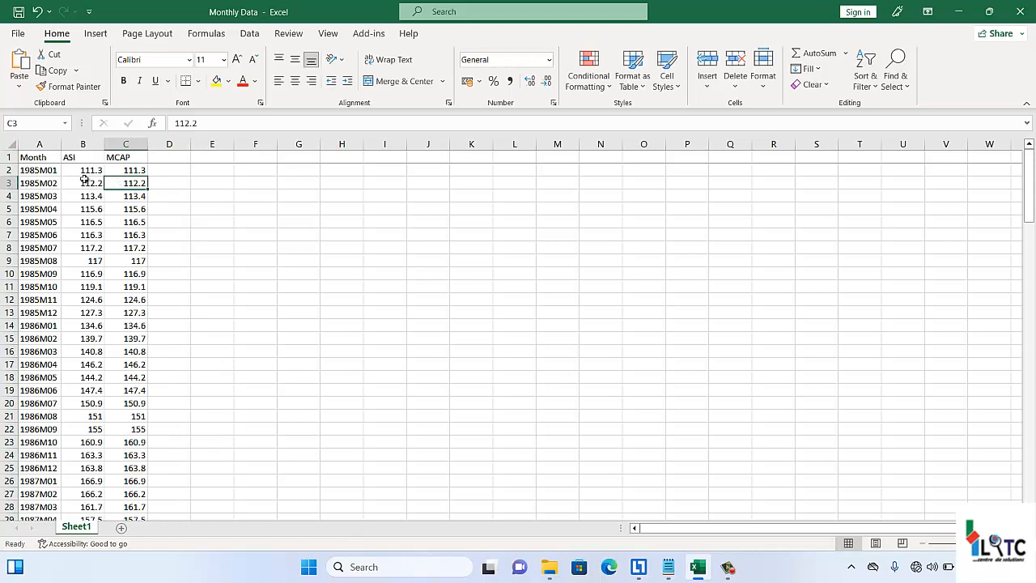
pyautogui.click(10, 157)
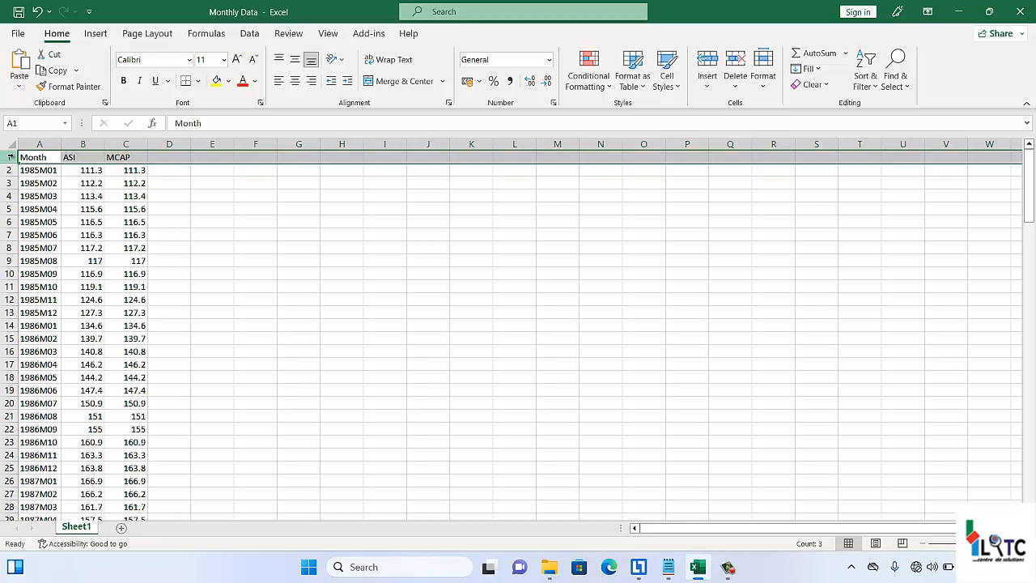
pyautogui.click(8, 170)
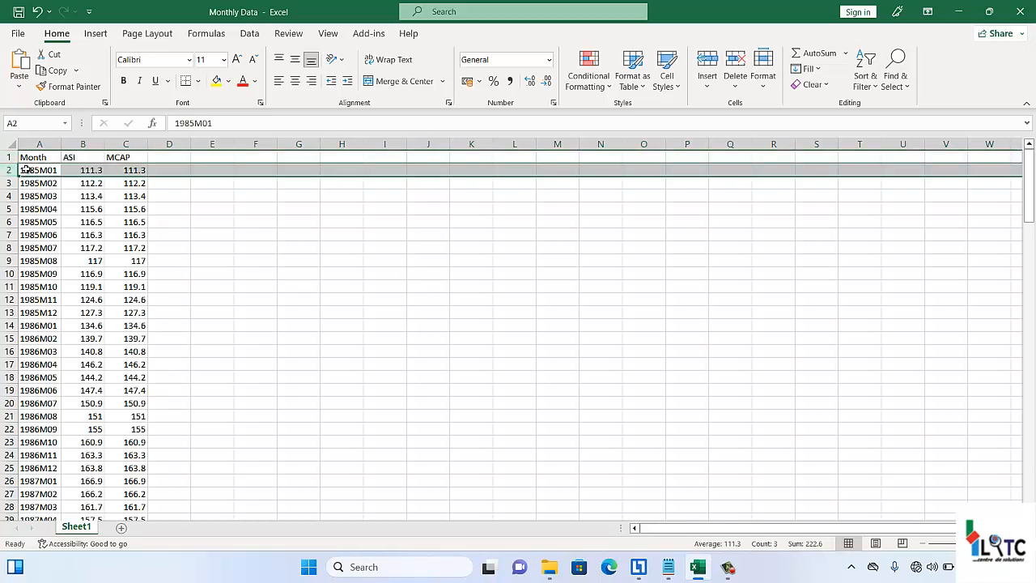
pyautogui.moveTo(27, 170); pyautogui.dragTo(148, 314)
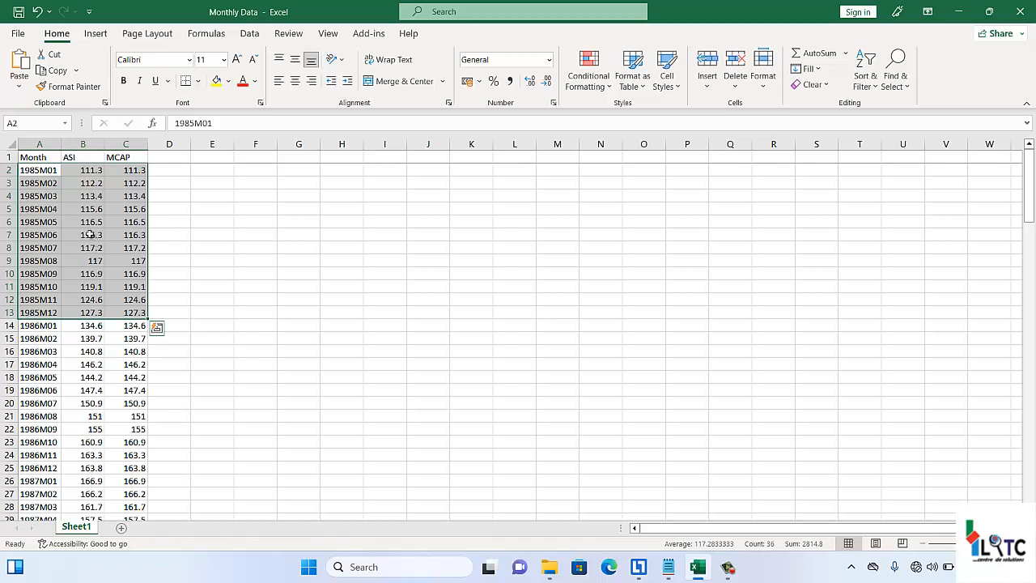
# Step: Go through the 1985 ASI values one by one from cell B2 to B9
pyautogui.click(93, 173)
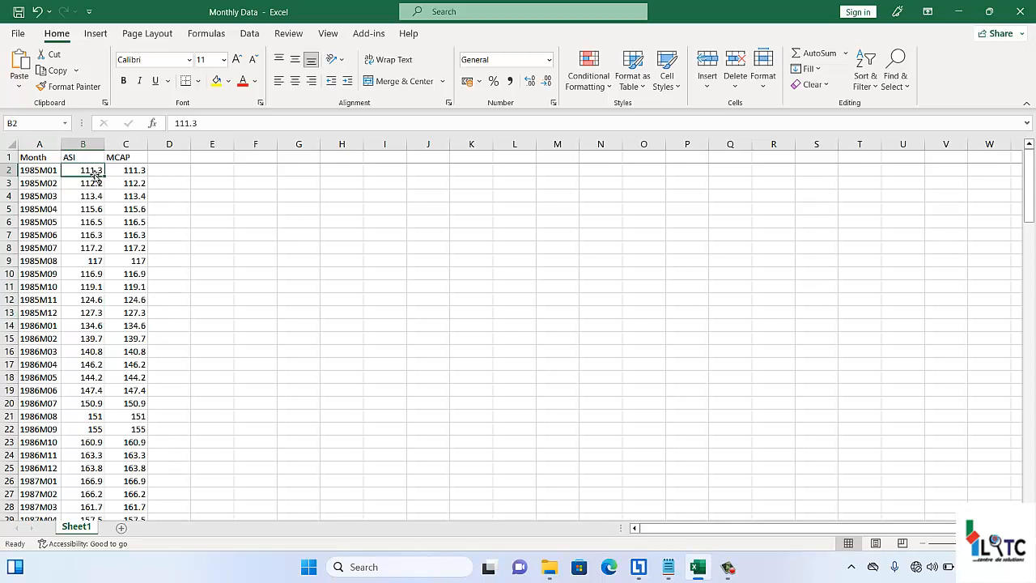
pyautogui.moveTo(95, 178)
pyautogui.mouseDown()
pyautogui.moveTo(96, 230)
pyautogui.moveTo(93, 172)
pyautogui.mouseUp()
pyautogui.press('Down')
pyautogui.press('Down')
pyautogui.press('Down')
pyautogui.press('Down')
pyautogui.press('Down')
pyautogui.press('Down')
pyautogui.press('Down')
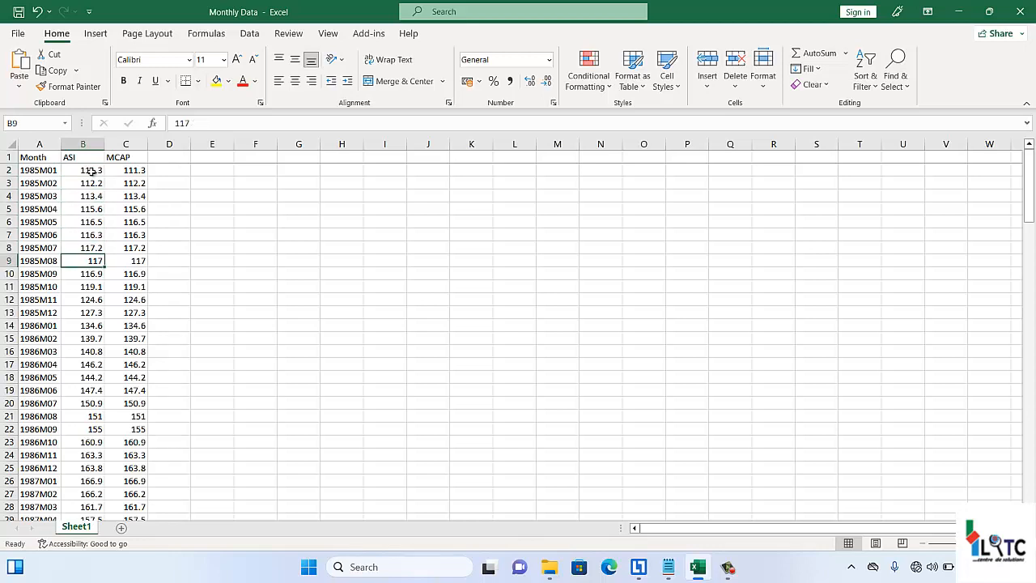
# Step: Select the twelve 1986 monthly records in A14:C25 across the Month, ASI and MCAP columns
pyautogui.click(25, 323)
pyautogui.hotkey('shift', 'Right')
pyautogui.hotkey('shift', 'Right')
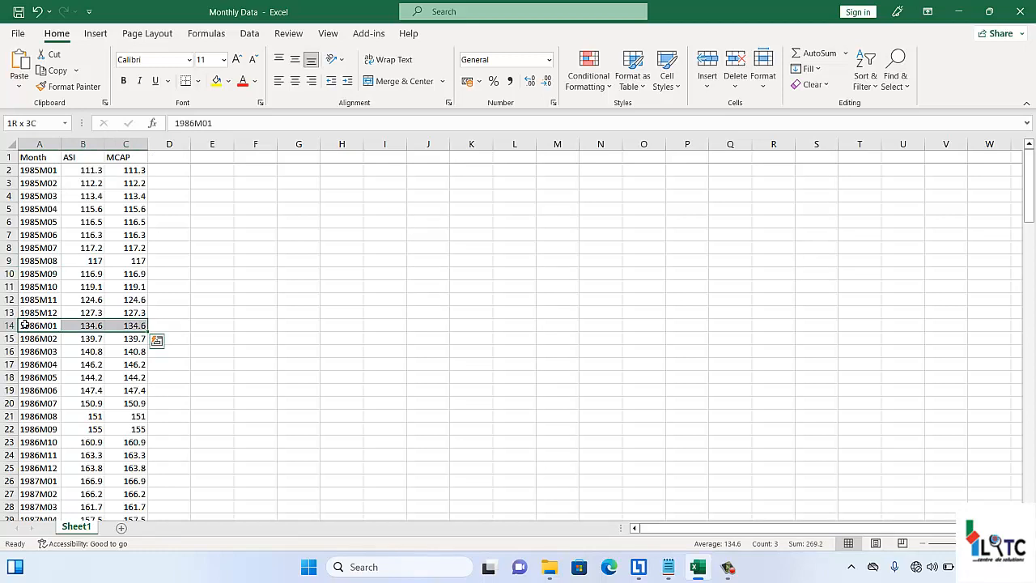
pyautogui.hotkey('shift', 'Down')
pyautogui.hotkey('shift', 'Down')
pyautogui.hotkey('shift', 'Down')
pyautogui.hotkey('shift', 'Down')
pyautogui.hotkey('shift', 'Down')
pyautogui.hotkey('shift', 'Down')
pyautogui.hotkey('shift', 'Down')
pyautogui.hotkey('shift', 'Down')
pyautogui.hotkey('shift', 'Down')
pyautogui.hotkey('shift', 'Down')
pyautogui.hotkey('shift', 'Down')
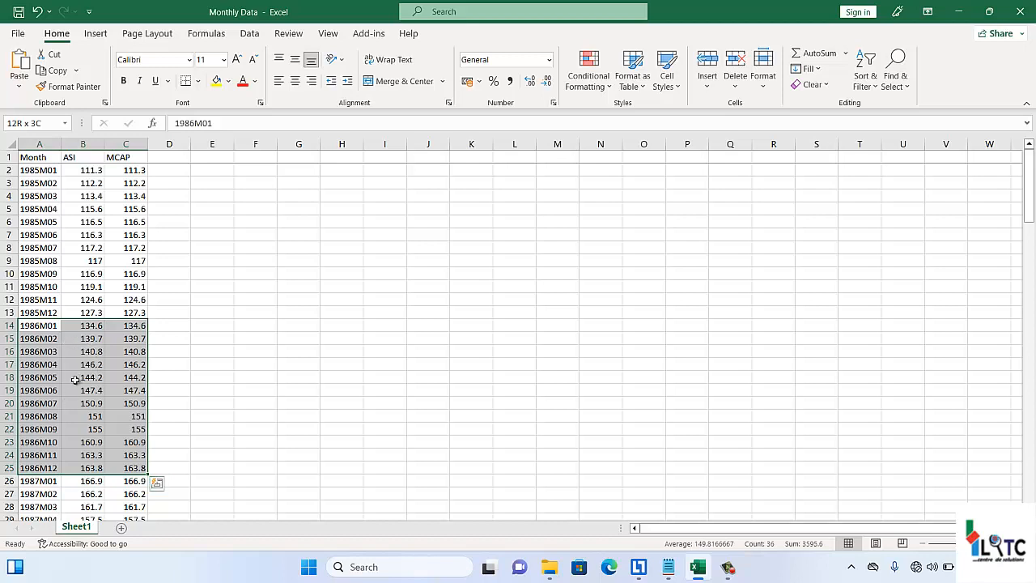
# Step: Look through the Month column from the 1986 entries down to the end of the data
pyautogui.click(41, 455)
pyautogui.press('Down')
pyautogui.press('Down')
pyautogui.press('Down')
pyautogui.press('Down')
pyautogui.press('Down')
pyautogui.press('Down')
pyautogui.press('Down')
pyautogui.press('Down')
pyautogui.press('Down')
pyautogui.press('Down')
pyautogui.press('Down')
pyautogui.press('Down')
pyautogui.press('Down')
pyautogui.press('Down')
pyautogui.press('Down')
pyautogui.press('Down')
pyautogui.press('Down')
pyautogui.press('Down')
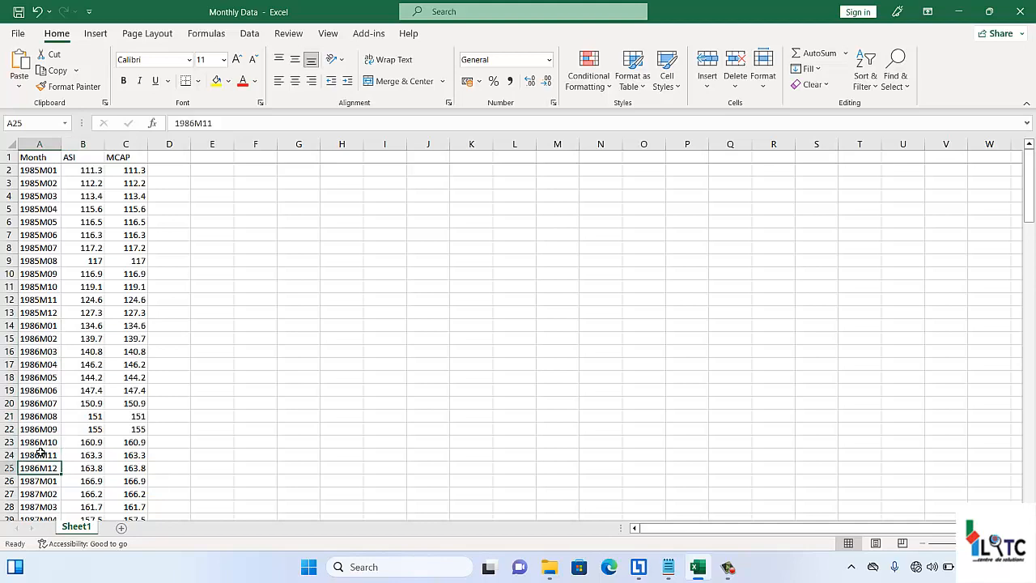
pyautogui.press('Down')
pyautogui.press('Down')
pyautogui.press('Down')
pyautogui.press('Down')
pyautogui.press('Down')
pyautogui.press('Down')
pyautogui.press('Down')
pyautogui.press('Down')
pyautogui.press('Down')
pyautogui.press('Down')
pyautogui.press('Down')
pyautogui.press('Down')
pyautogui.press('Down')
pyautogui.press('Down')
pyautogui.press('Down')
pyautogui.press('Down')
pyautogui.press('Down')
pyautogui.press('Down')
pyautogui.press('Down')
pyautogui.press('Down')
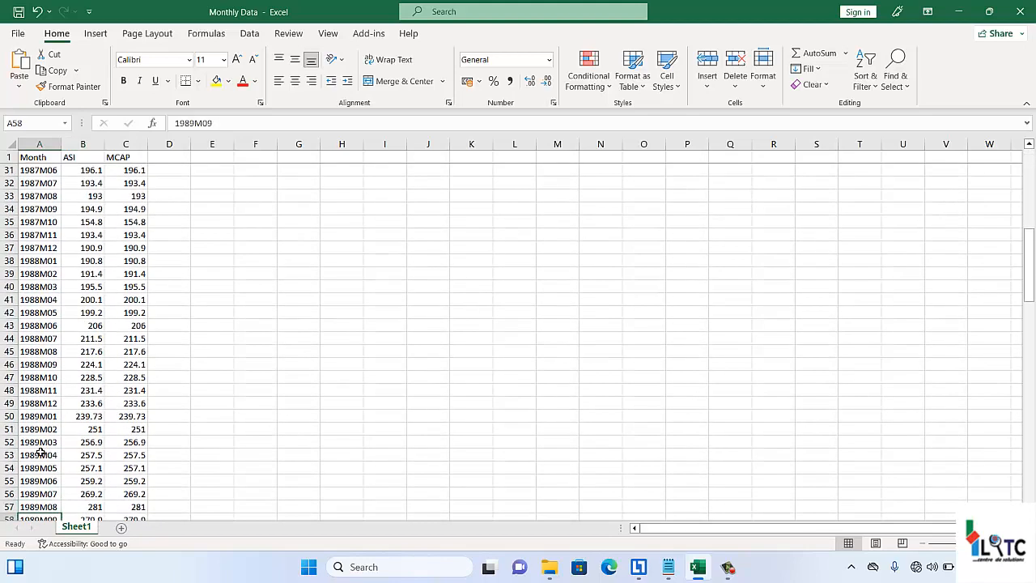
pyautogui.press('Down')
pyautogui.press('Down')
pyautogui.press('Down')
pyautogui.press('Down')
pyautogui.press('Down')
pyautogui.press('Down')
pyautogui.press('Down')
pyautogui.press('Down')
pyautogui.press('Down')
pyautogui.press('Down')
pyautogui.press('Down')
pyautogui.press('Down')
pyautogui.press('Down')
pyautogui.press('Down')
pyautogui.press('Down')
pyautogui.press('Down')
pyautogui.press('Down')
pyautogui.press('Down')
pyautogui.press('Down')
pyautogui.press('Down')
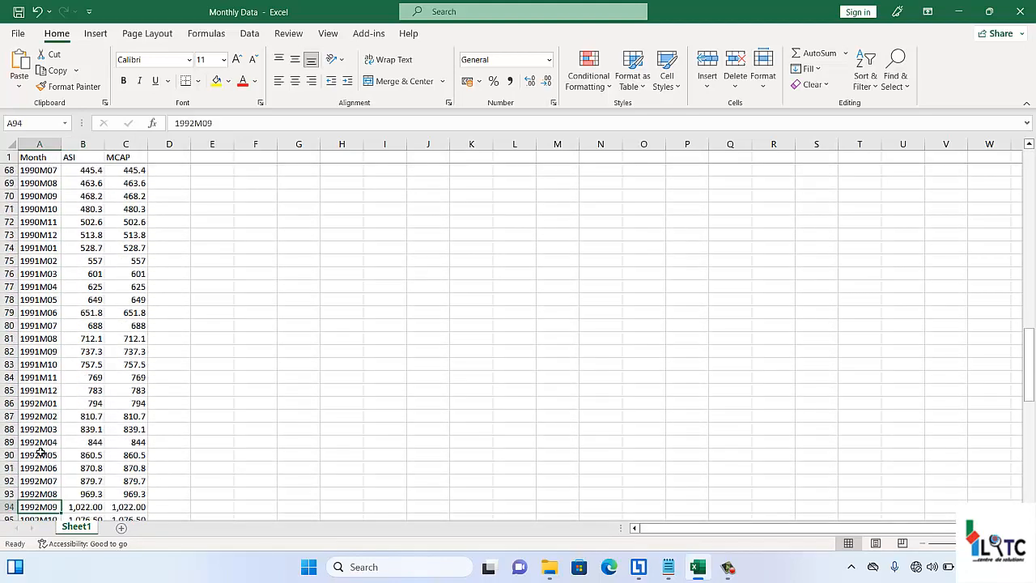
pyautogui.press('Down')
pyautogui.press('Down')
pyautogui.press('Down')
pyautogui.press('Down')
pyautogui.press('Down')
pyautogui.press('Down')
pyautogui.press('Down')
pyautogui.press('Down')
pyautogui.press('Down')
pyautogui.press('Down')
pyautogui.press('Down')
pyautogui.press('Down')
pyautogui.press('Down')
pyautogui.press('Down')
pyautogui.press('Down')
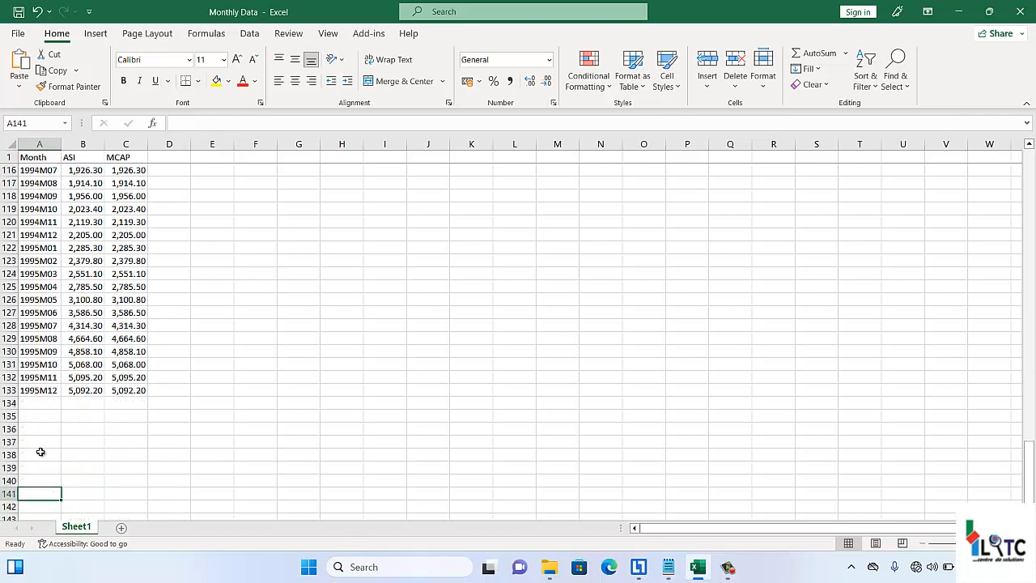
# Step: Select the twelve 1995 monthly records in A122:C133 across the Month, ASI and MCAP columns
pyautogui.press('Up')
pyautogui.press('Up')
pyautogui.press('Up')
pyautogui.press('Up')
pyautogui.press('Up')
pyautogui.press('Up')
pyautogui.press('Up')
pyautogui.press('Up')
pyautogui.press('Up')
pyautogui.press('Up')
pyautogui.press('Up')
pyautogui.press('Up')
pyautogui.press('Up')
pyautogui.press('Up')
pyautogui.press('Up')
pyautogui.press('Up')
pyautogui.press('Up')
pyautogui.press('Up')
pyautogui.press('Up')
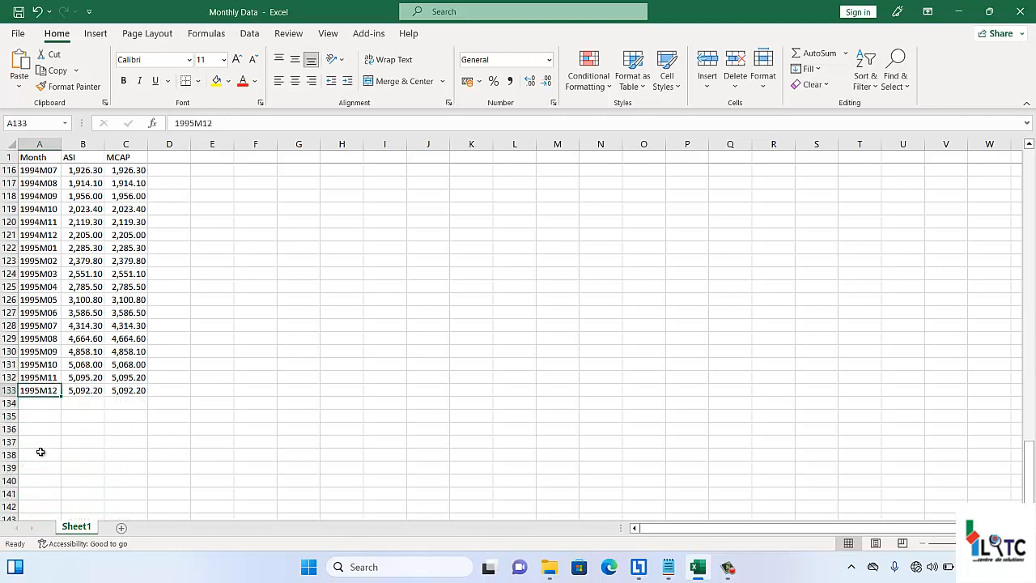
pyautogui.press('Up')
pyautogui.press('Up')
pyautogui.press('Up')
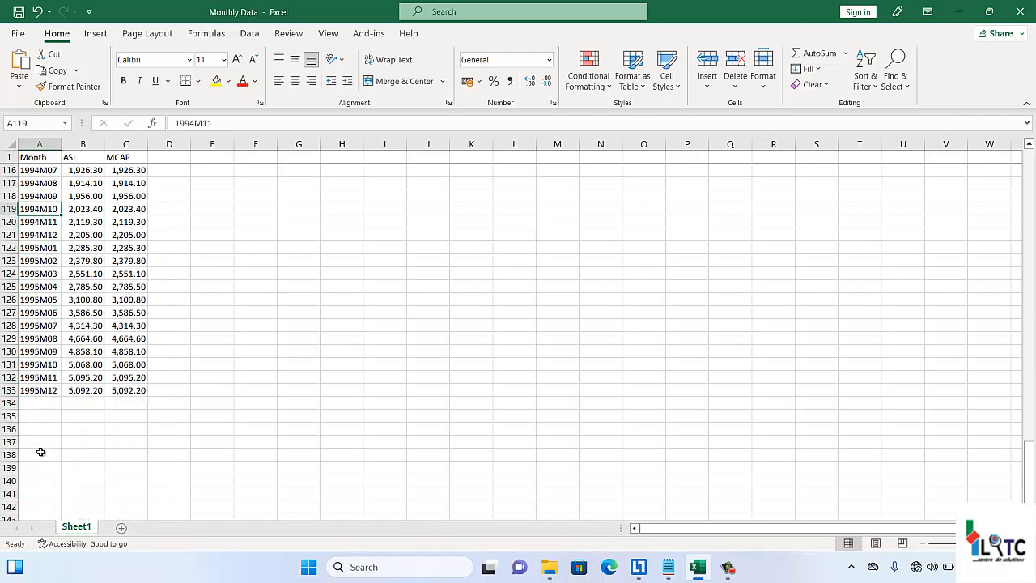
pyautogui.press('Down')
pyautogui.press('Down')
pyautogui.press('Down')
pyautogui.press('Down')
pyautogui.press('Up')
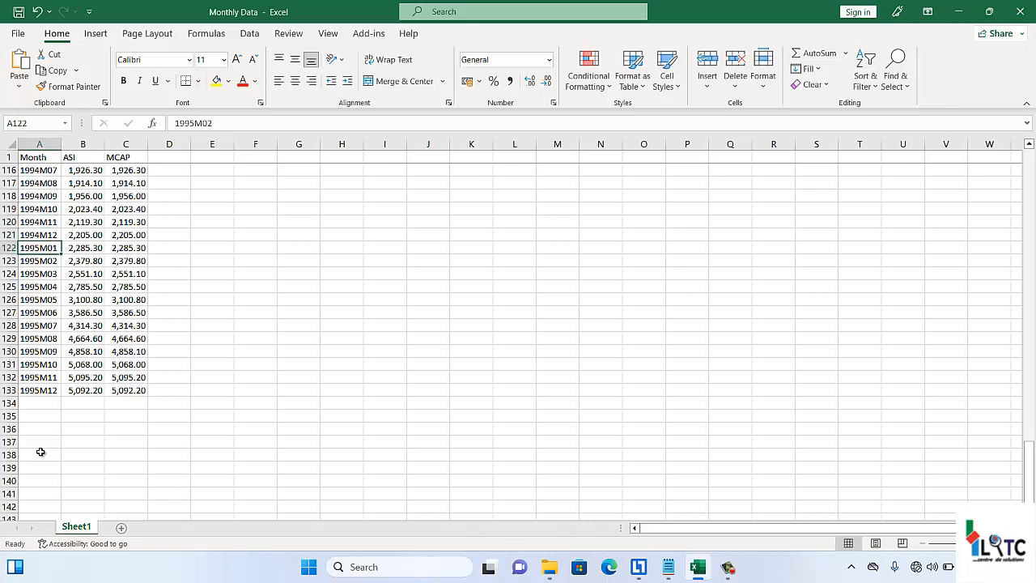
pyautogui.hotkey('shift', 'Right')
pyautogui.hotkey('shift', 'Right')
pyautogui.hotkey('shift', 'Right')
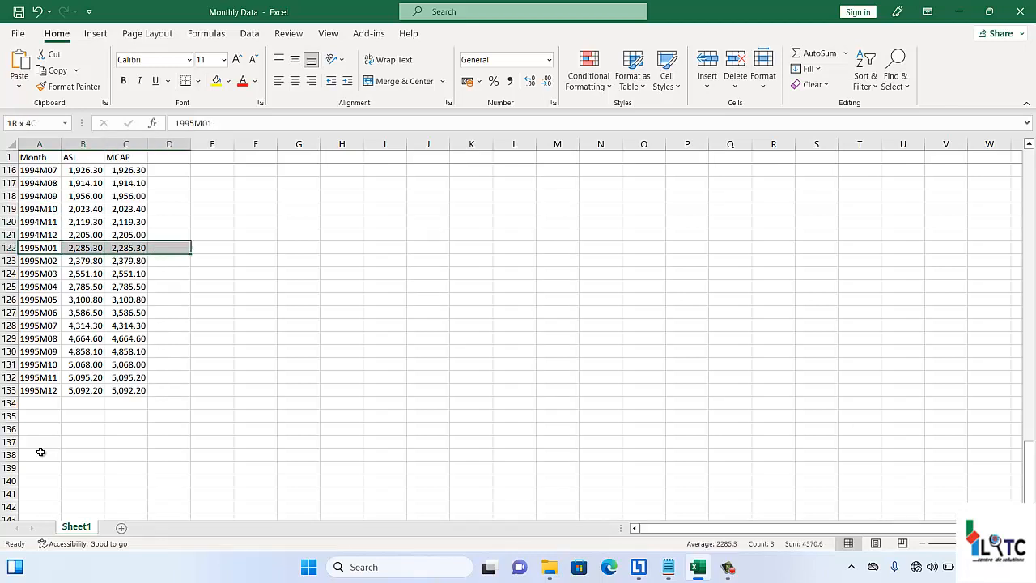
pyautogui.hotkey('shift', 'Left')
pyautogui.hotkey('shift', 'Down')
pyautogui.hotkey('shift', 'Down')
pyautogui.hotkey('shift', 'Down')
pyautogui.hotkey('shift', 'Down')
pyautogui.hotkey('shift', 'Down')
pyautogui.hotkey('shift', 'Down')
pyautogui.hotkey('shift', 'Down')
pyautogui.hotkey('shift', 'Down')
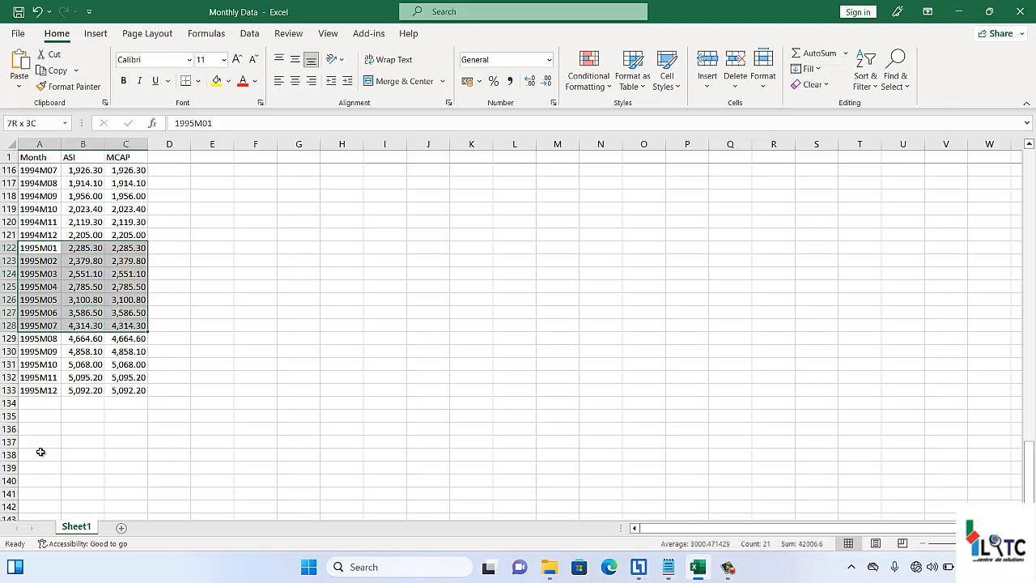
pyautogui.hotkey('shift', 'Down')
pyautogui.hotkey('shift', 'Down')
pyautogui.hotkey('shift', 'Down')
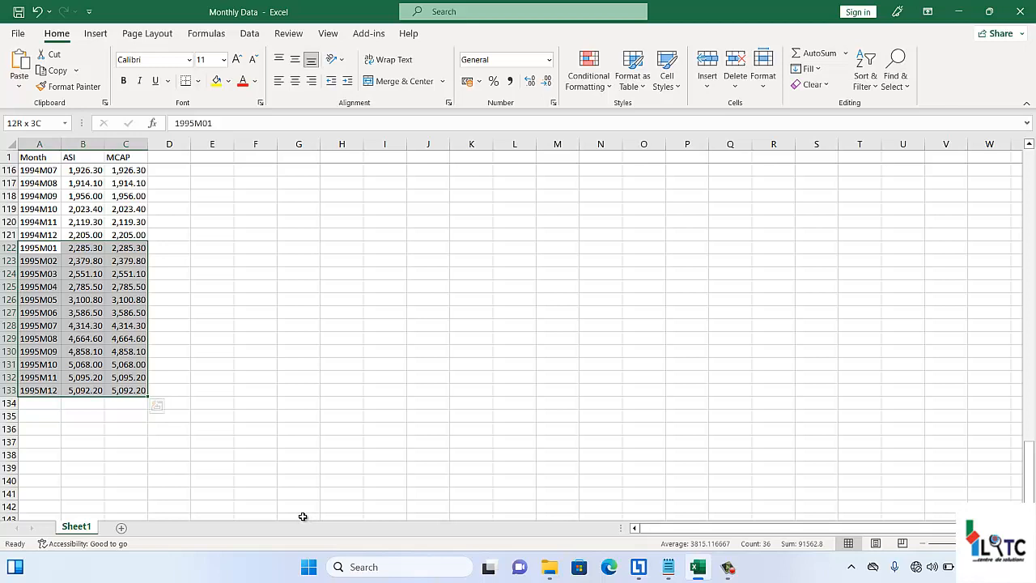
# Step: Launch EViews 10 (x64) and dismiss its startup screen
pyautogui.click(373, 567)
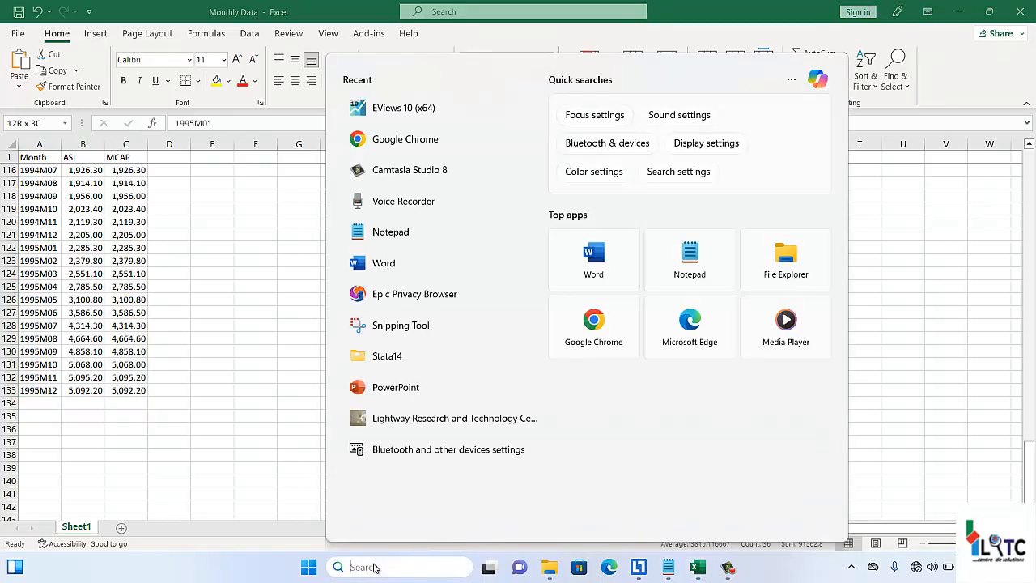
pyautogui.write('eview')
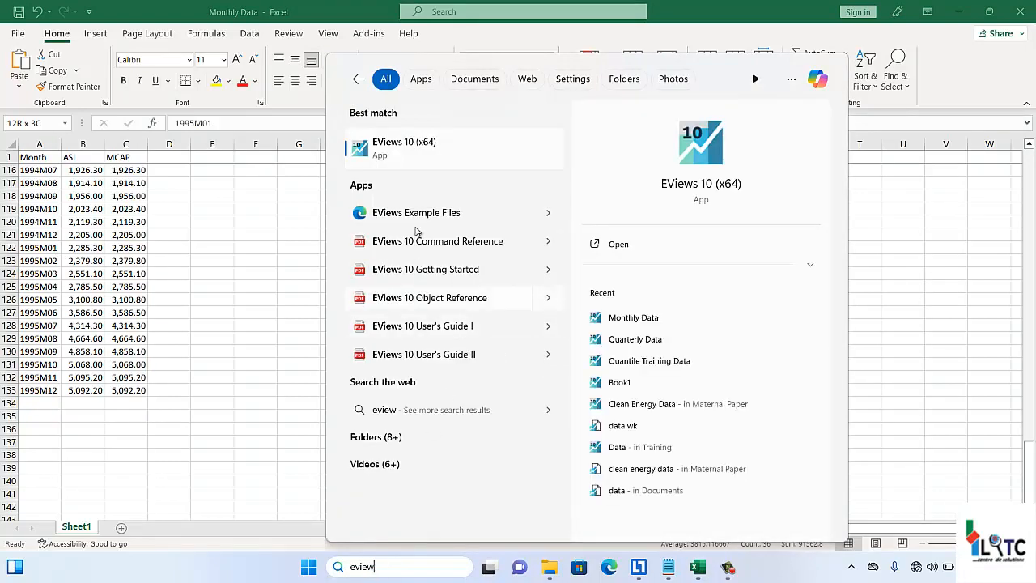
pyautogui.click(409, 148)
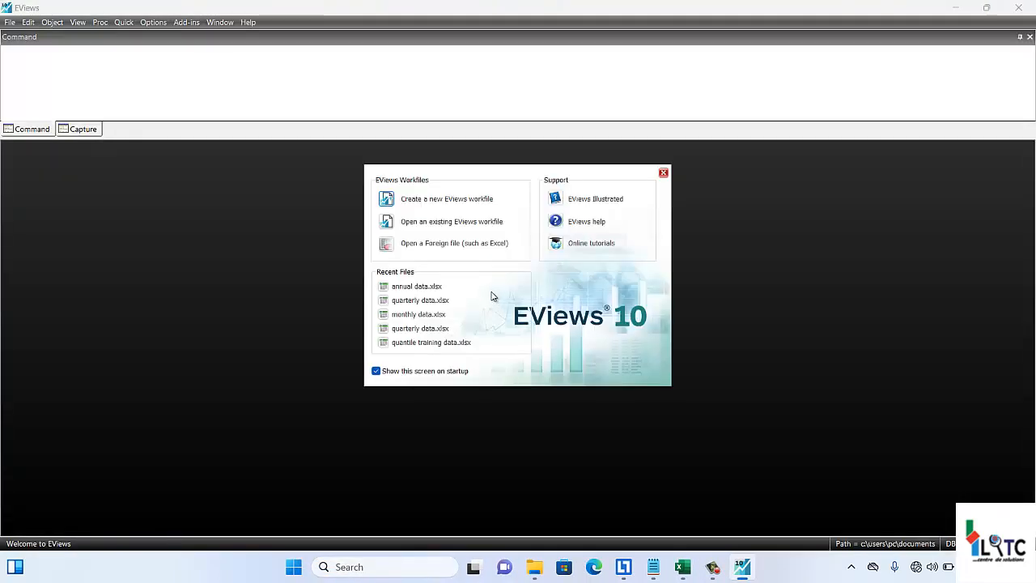
pyautogui.click(663, 173)
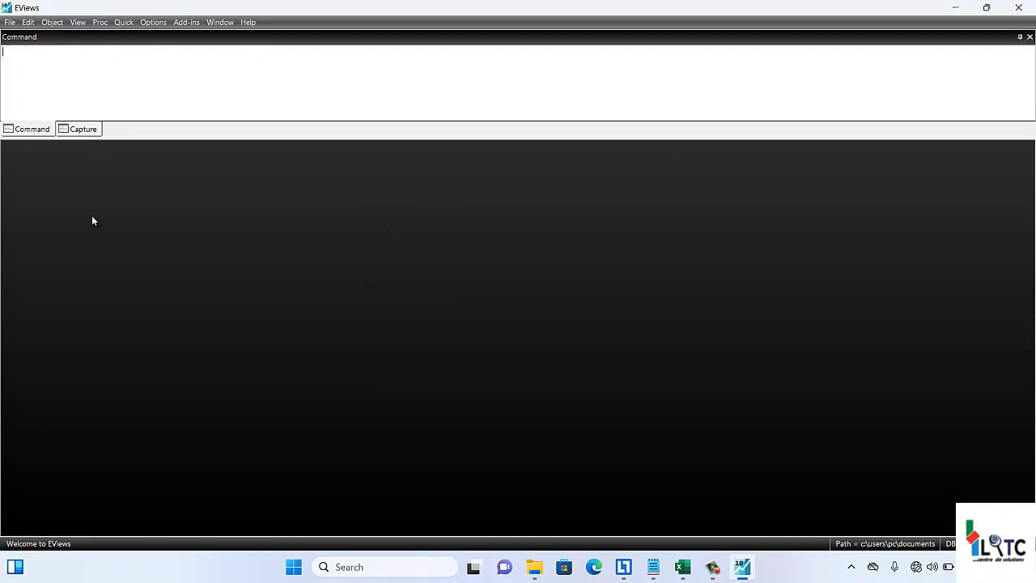
# Step: Start importing the Monthly Data workbook from the Desktop's YouTube folder, accepting the predefined Sheet1 range and one names-only header line
pyautogui.click(10, 23)
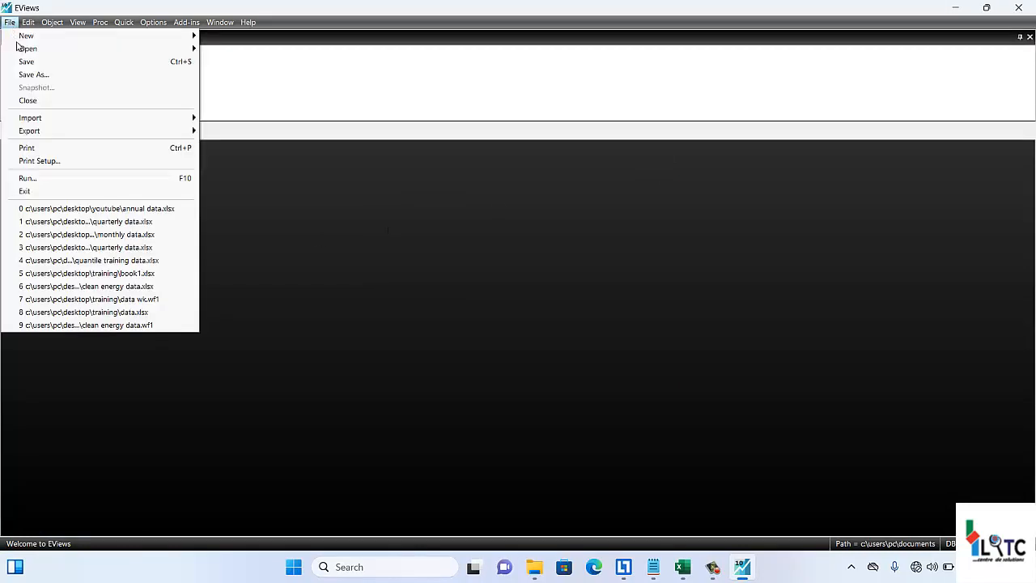
pyautogui.moveTo(55, 125)
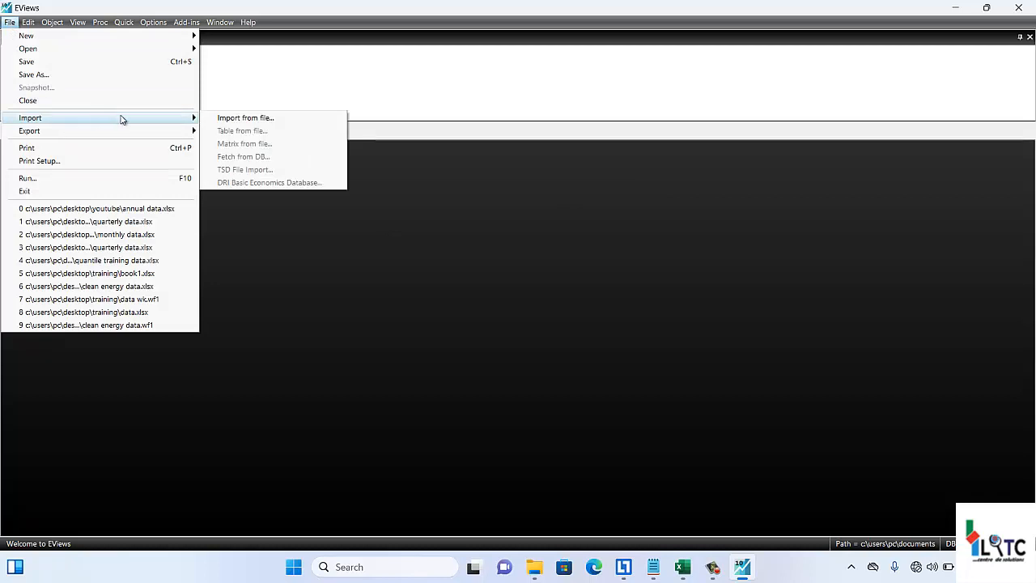
pyautogui.click(225, 117)
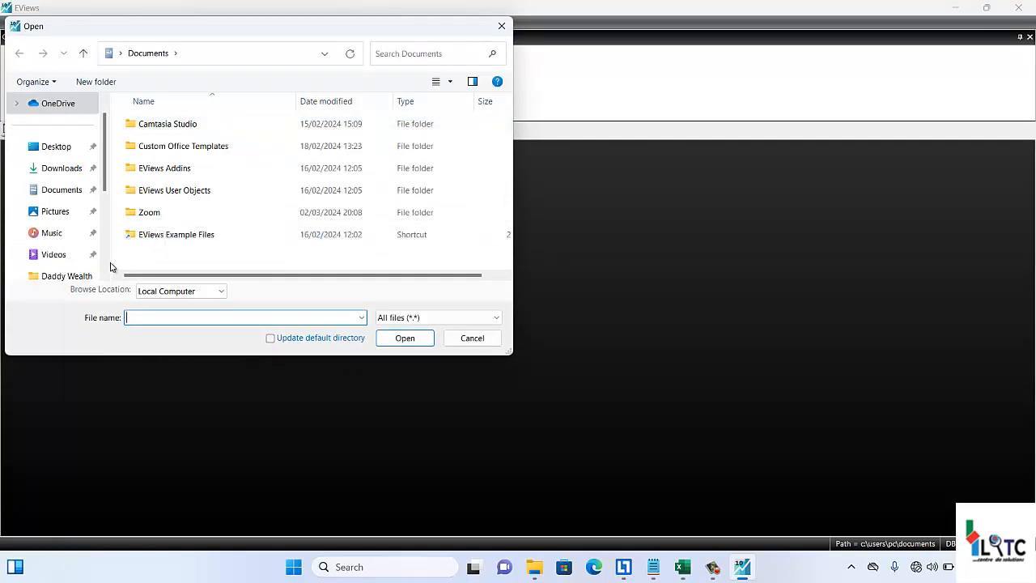
pyautogui.scroll(-5, 106, 263)
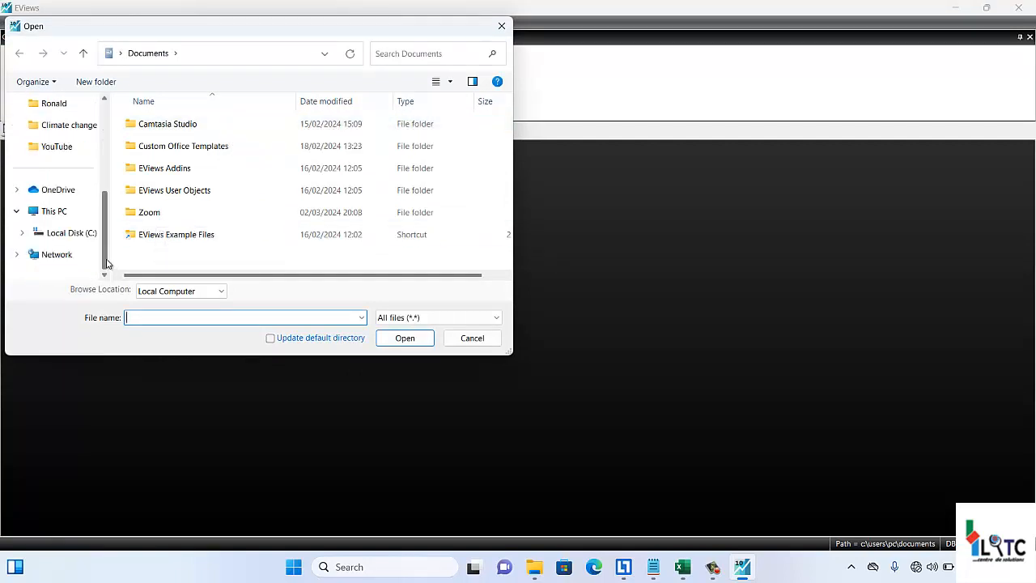
pyautogui.click(52, 154)
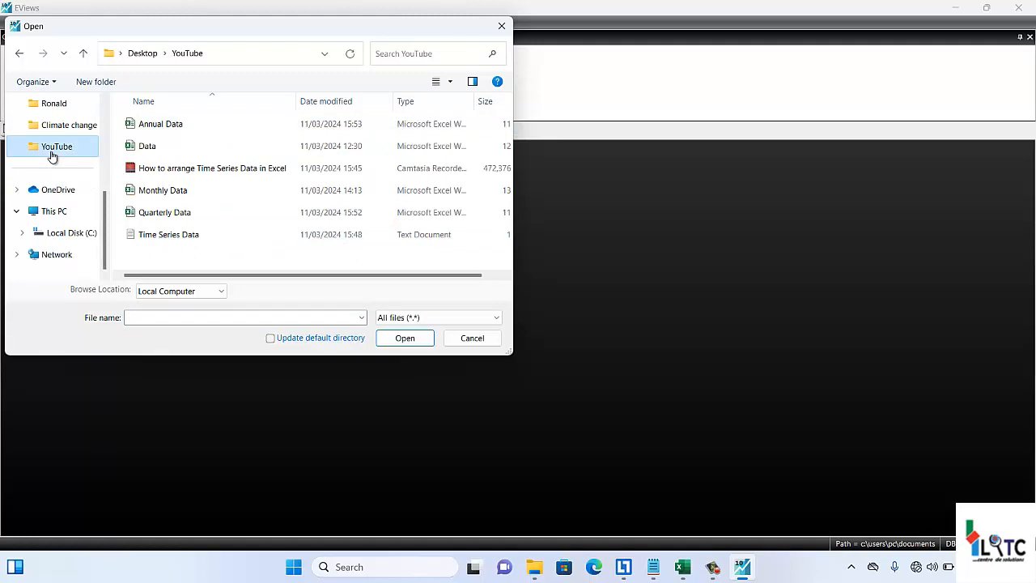
pyautogui.click(162, 195)
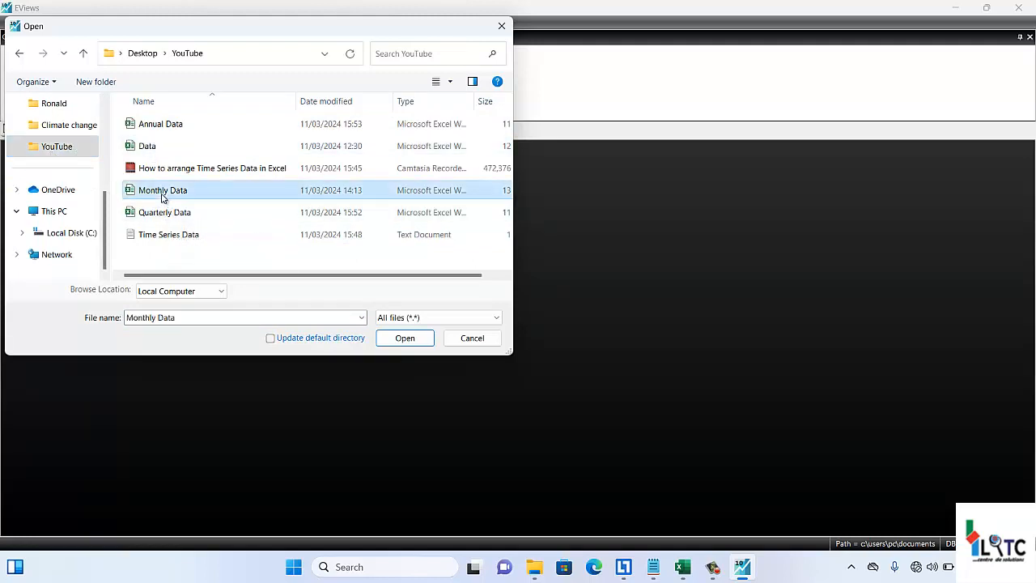
pyautogui.click(390, 339)
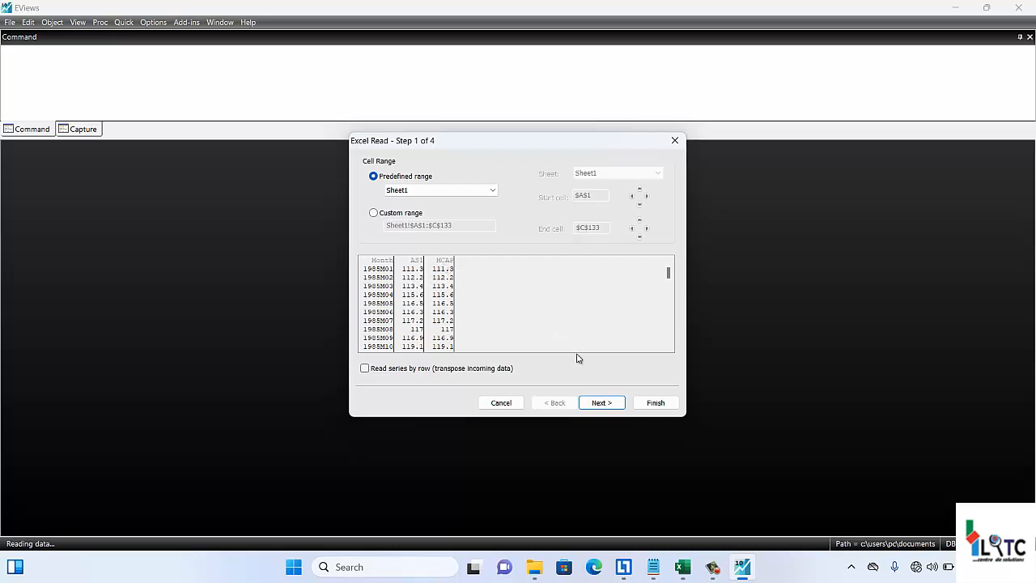
pyautogui.click(599, 402)
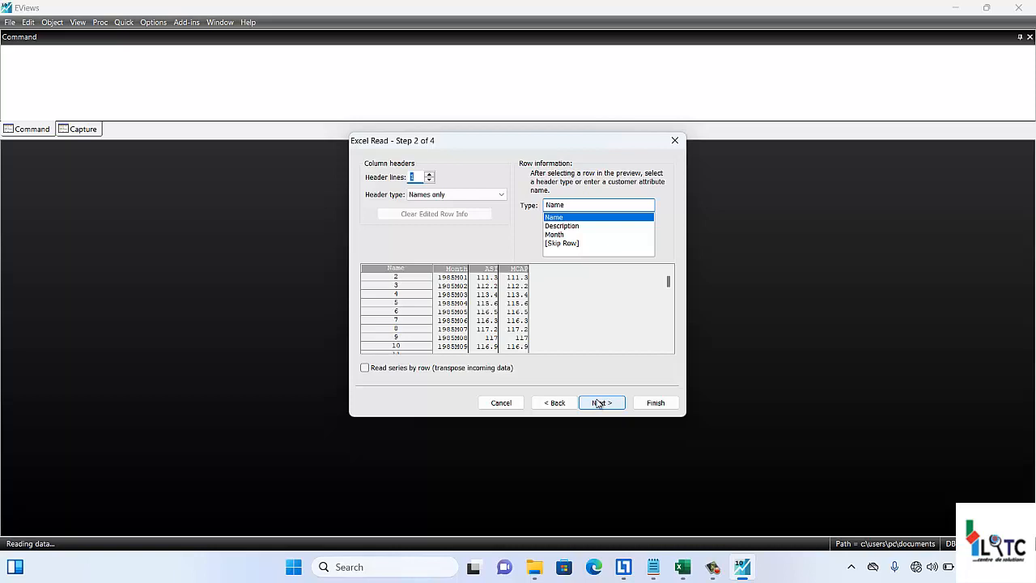
pyautogui.click(599, 402)
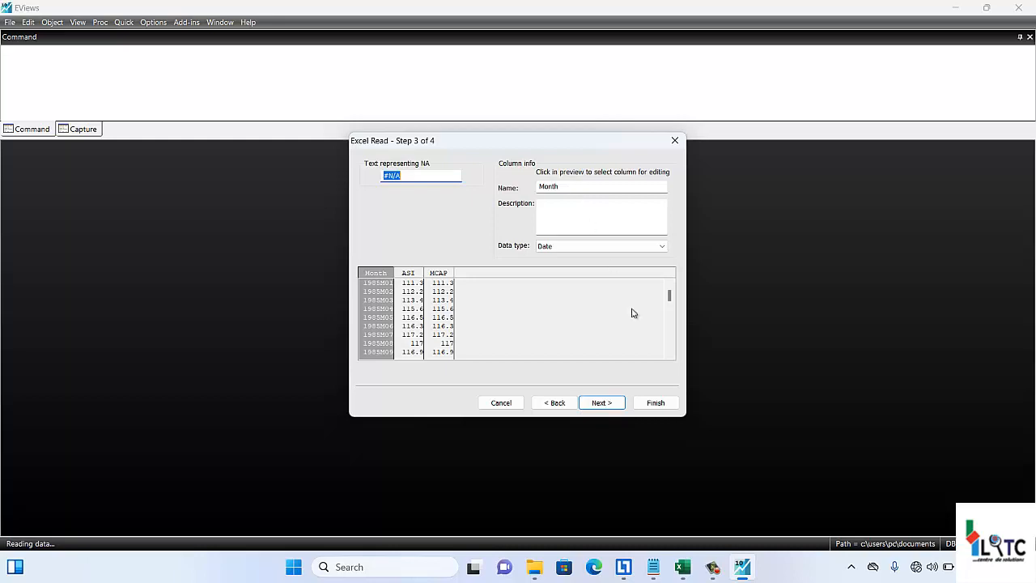
# Step: Check the Month header in cell A1 of the Monthly Data workbook in Excel and return to the EViews import
pyautogui.moveTo(683, 566)
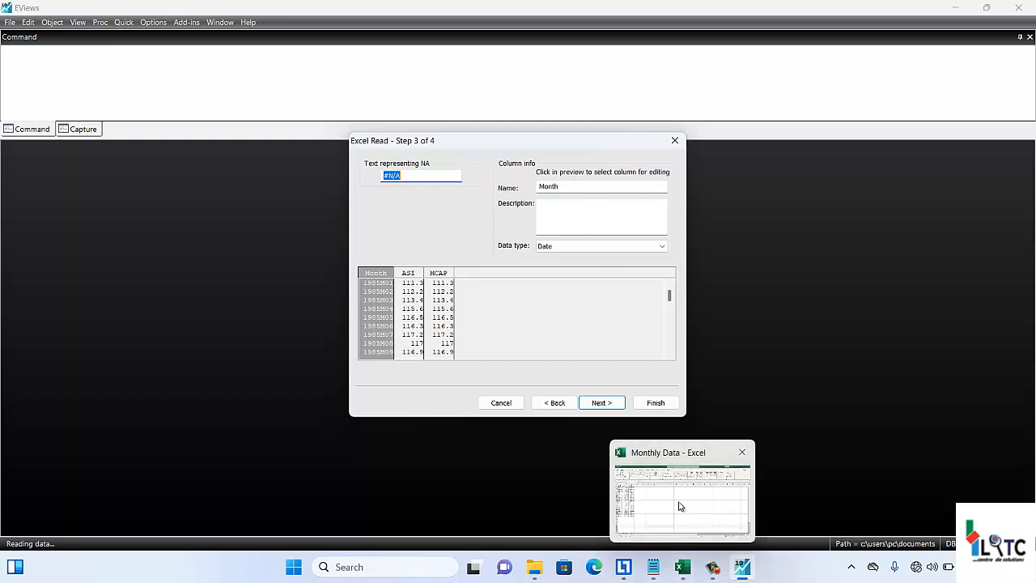
pyautogui.click(679, 503)
pyautogui.click(32, 157)
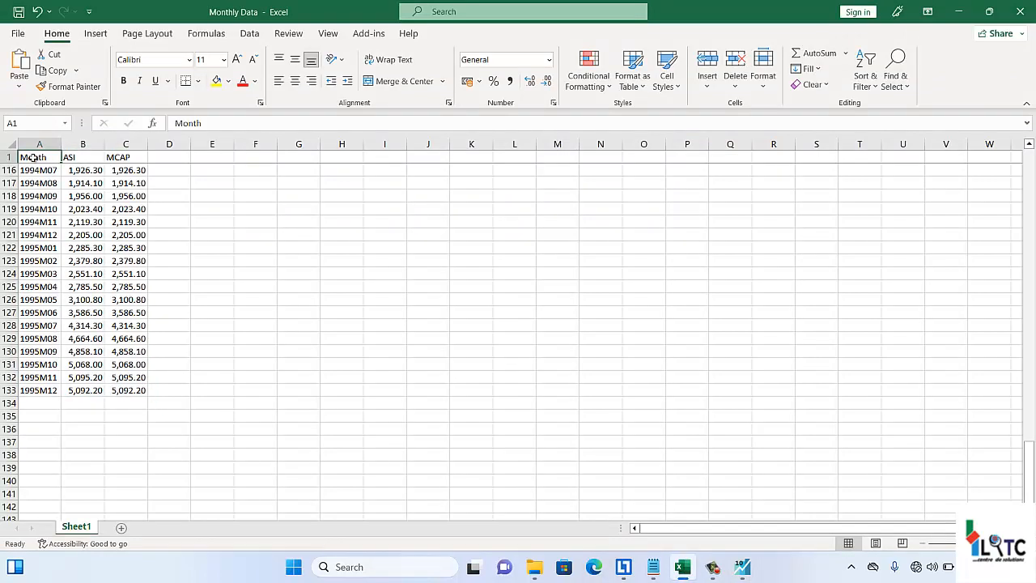
pyautogui.hotkey('ctrl', 'Home')
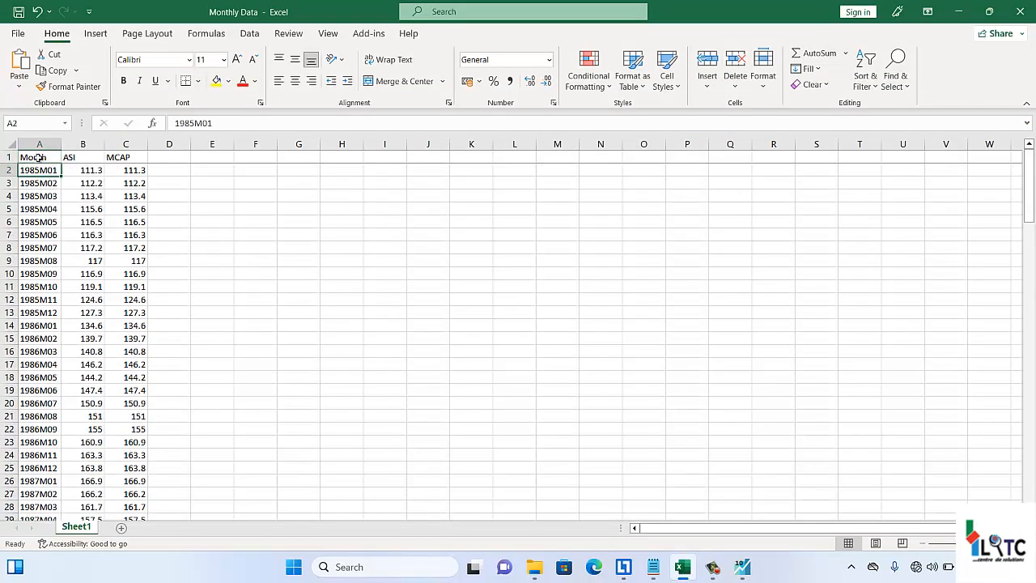
pyautogui.click(39, 157)
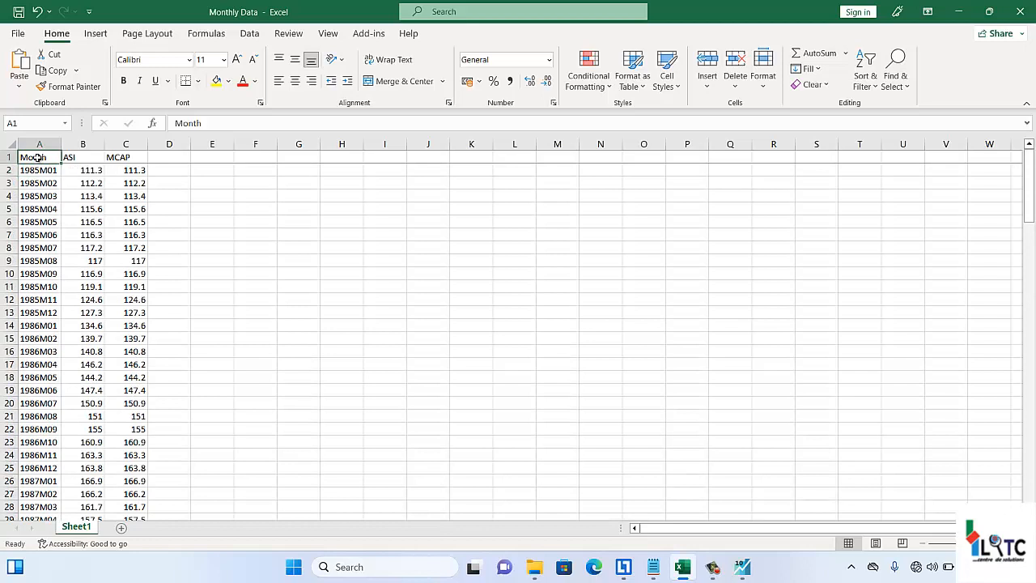
pyautogui.click(743, 571)
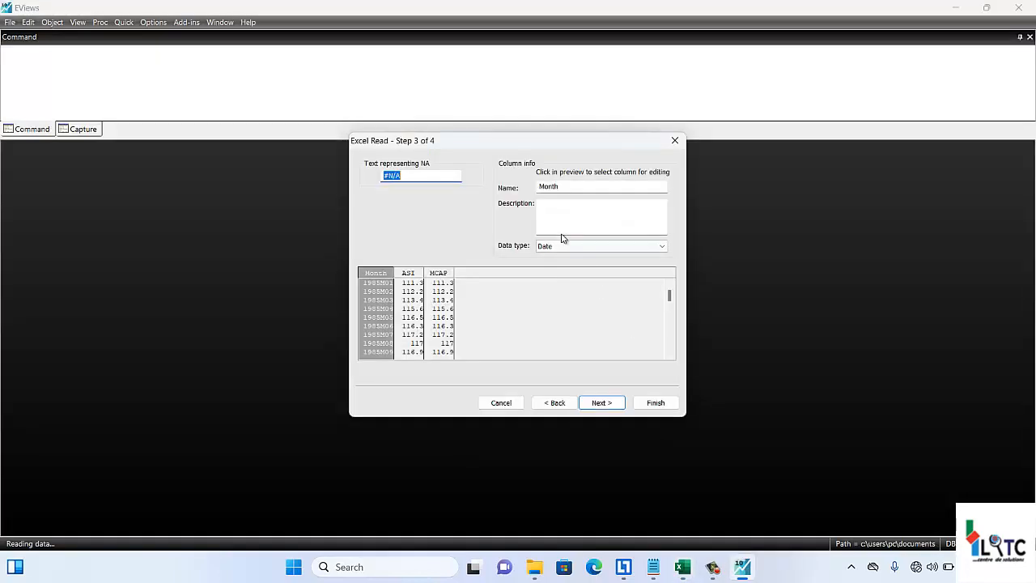
# Step: Finish the import as a new workfile with the Dated - specified by date series structure, without linking to the external source
pyautogui.click(610, 403)
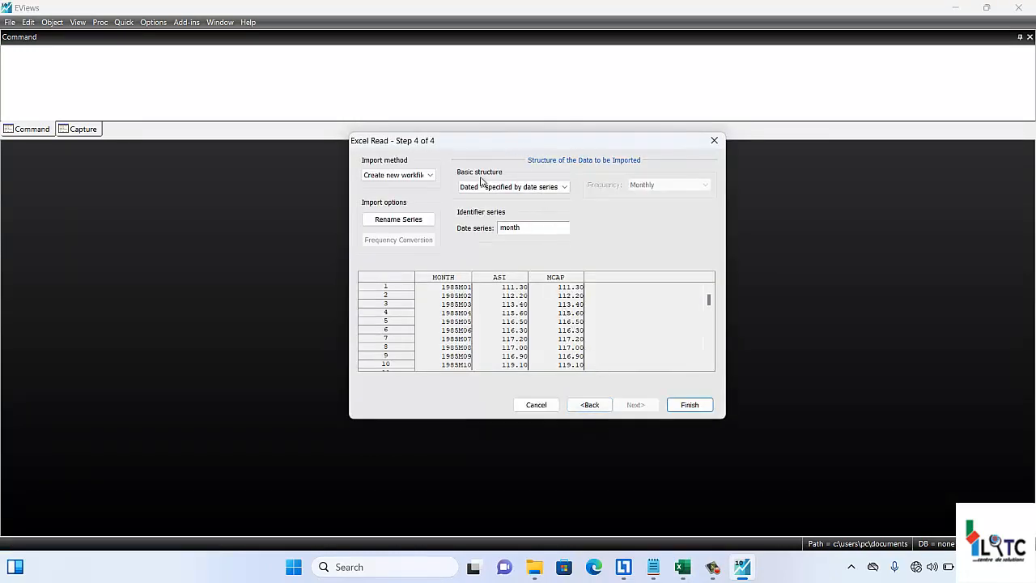
pyautogui.click(546, 193)
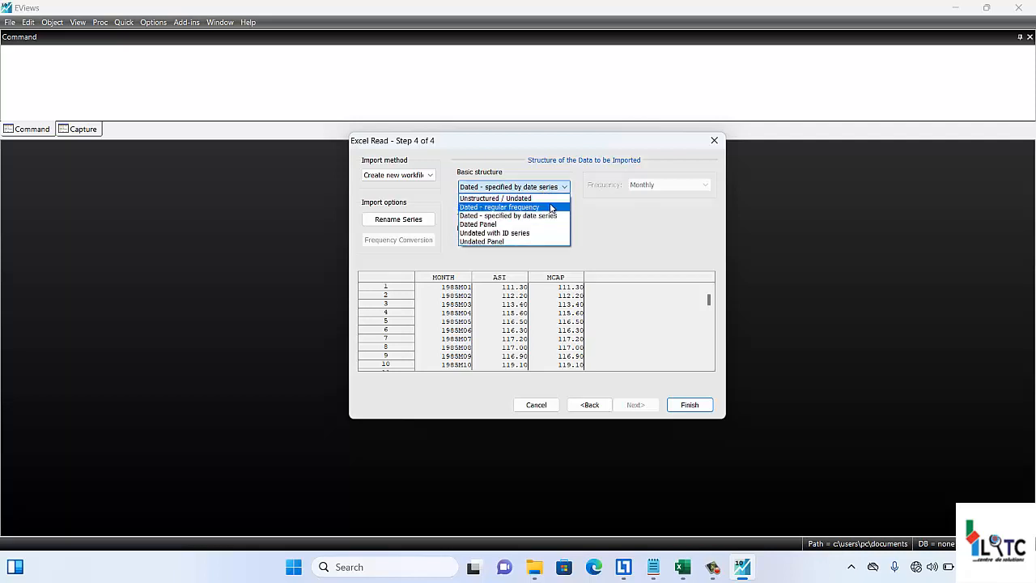
pyautogui.click(591, 209)
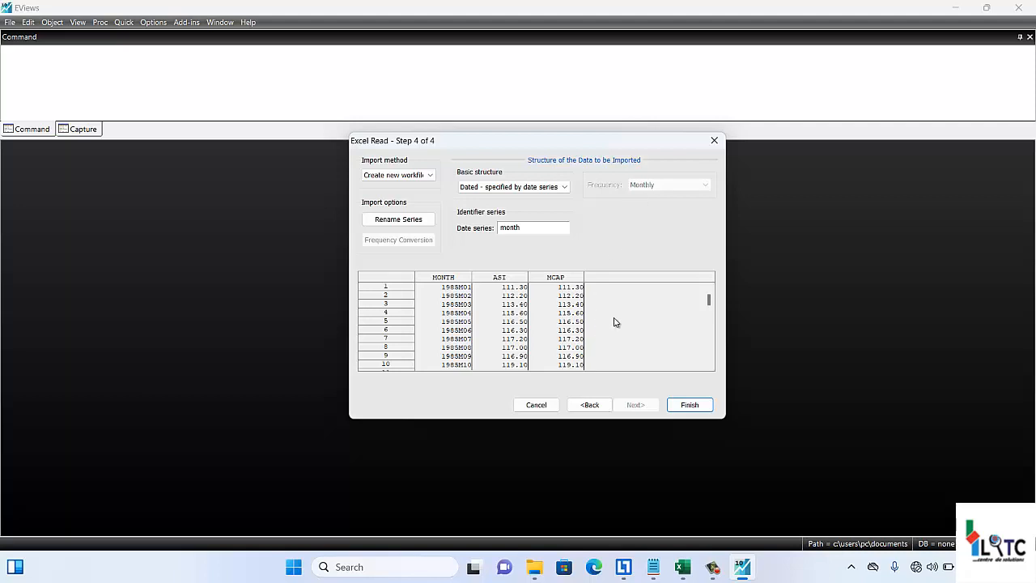
pyautogui.click(696, 405)
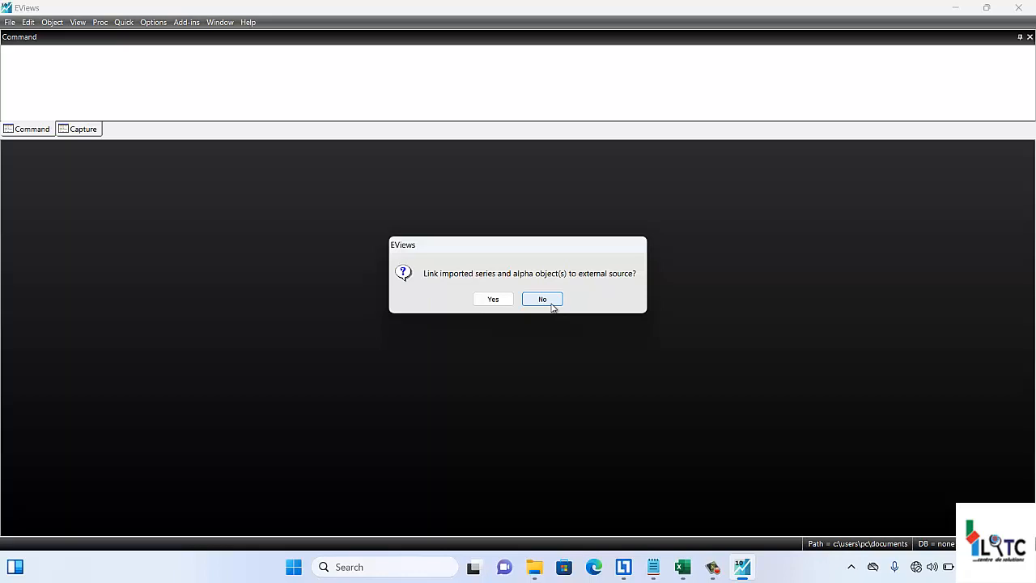
pyautogui.click(542, 300)
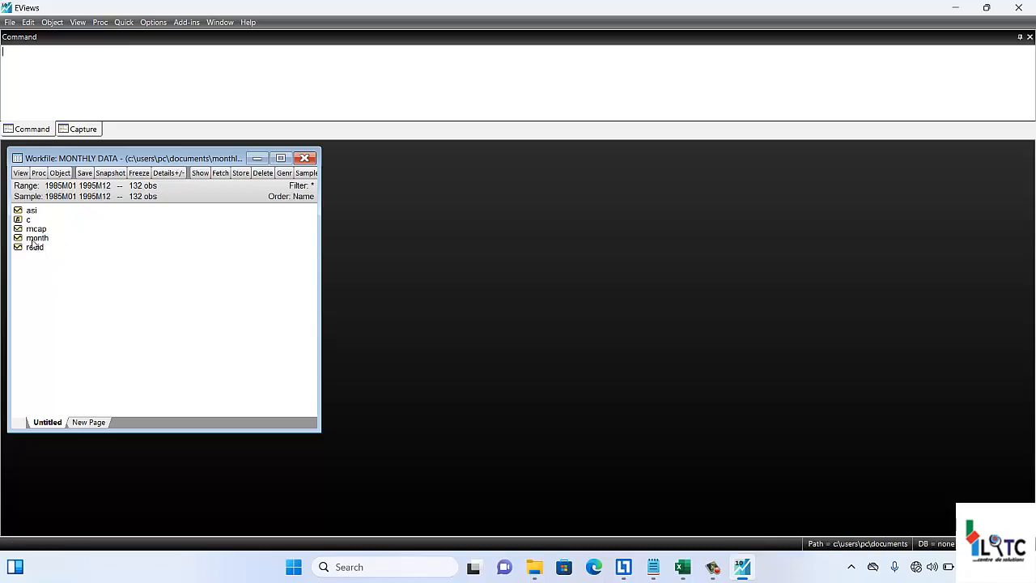
# Step: Open the asi and mcap series together as a group
pyautogui.click(34, 213)
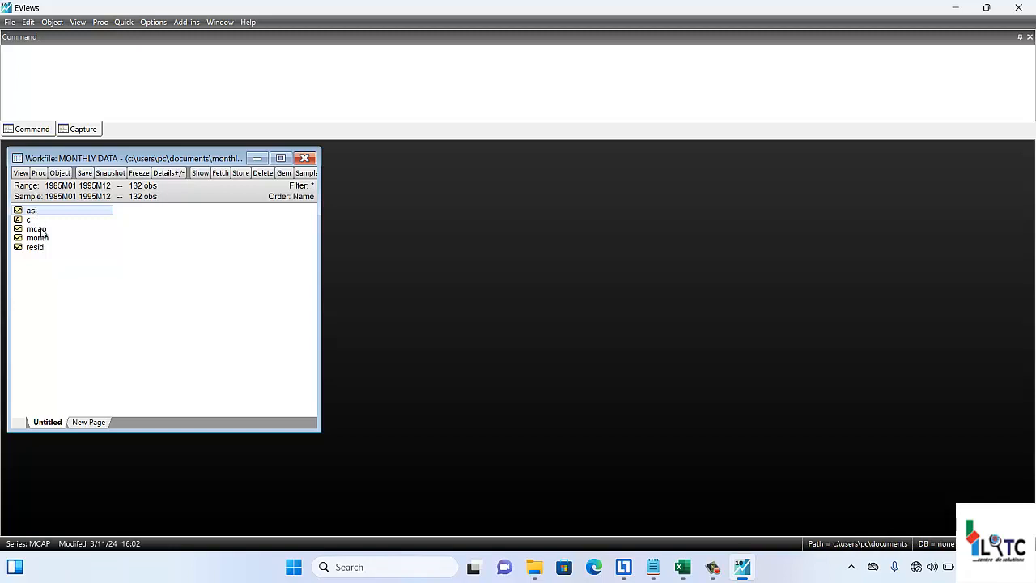
pyautogui.keyDown('ctrl'); pyautogui.click(43, 231); pyautogui.keyUp('ctrl')
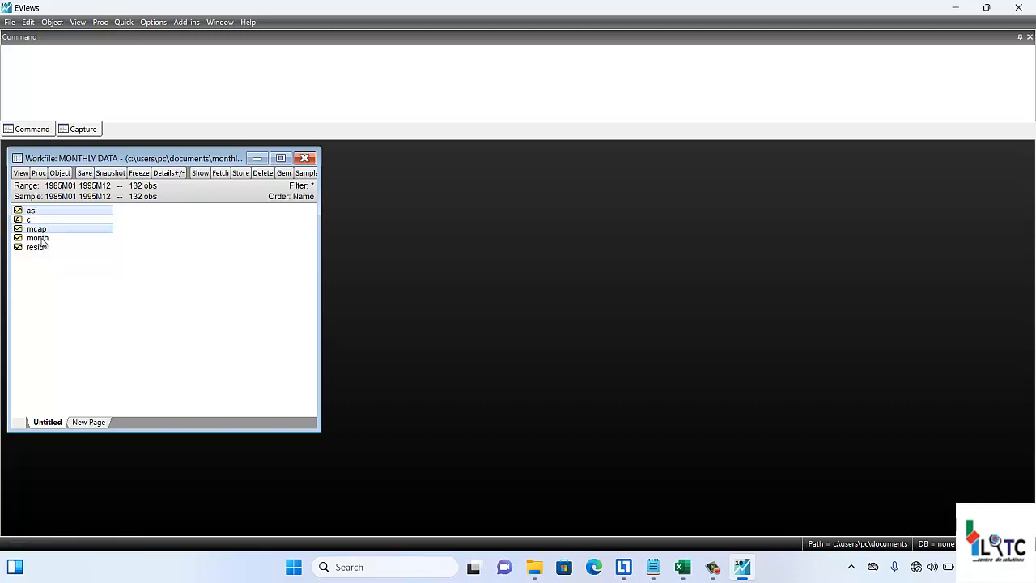
pyautogui.rightClick(49, 214)
pyautogui.moveTo(121, 223)
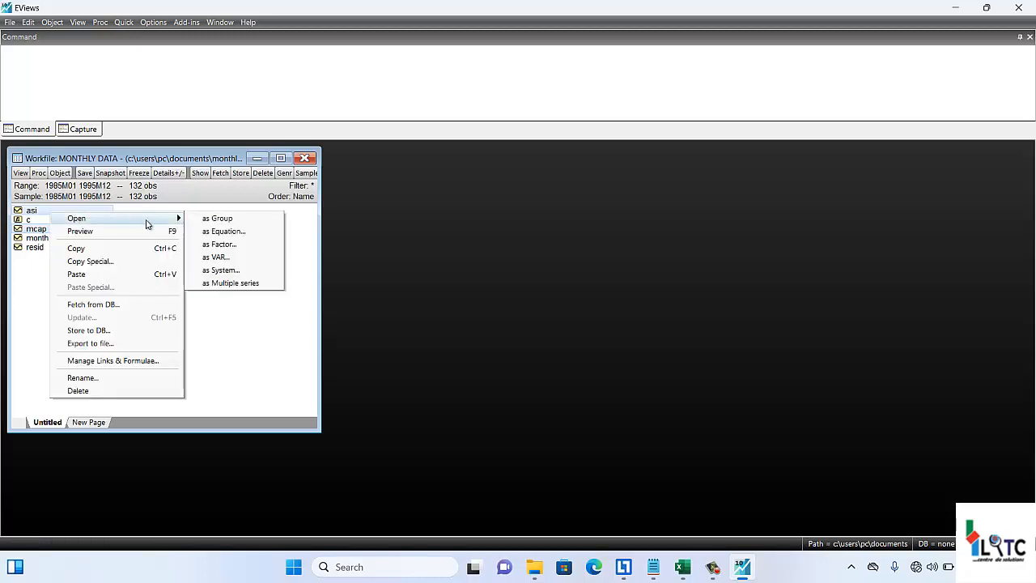
pyautogui.click(204, 218)
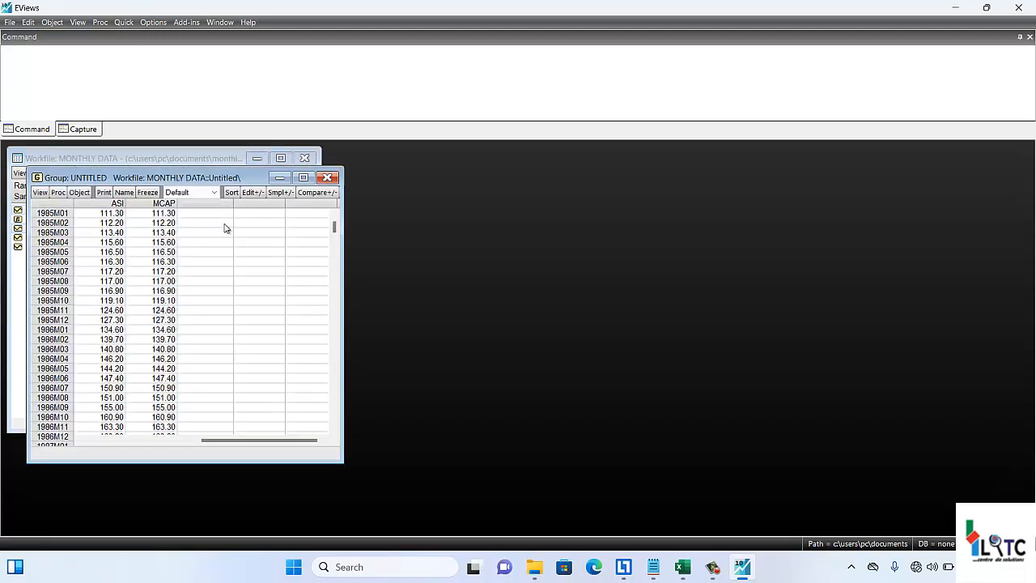
# Step: Examine the group's dates and ASI column from 1985M01 down to 1995M12
pyautogui.click(48, 213)
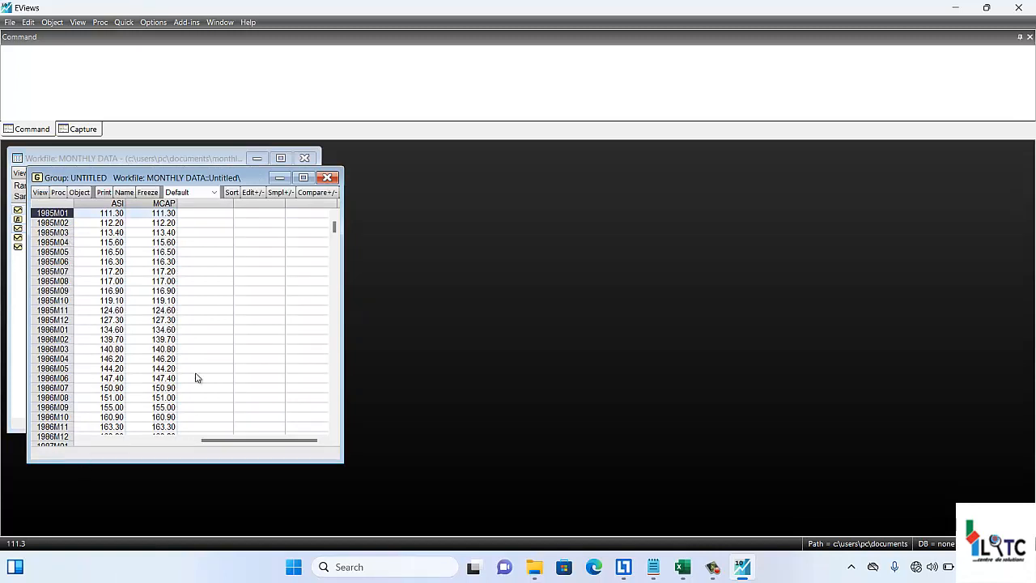
pyautogui.click(114, 204)
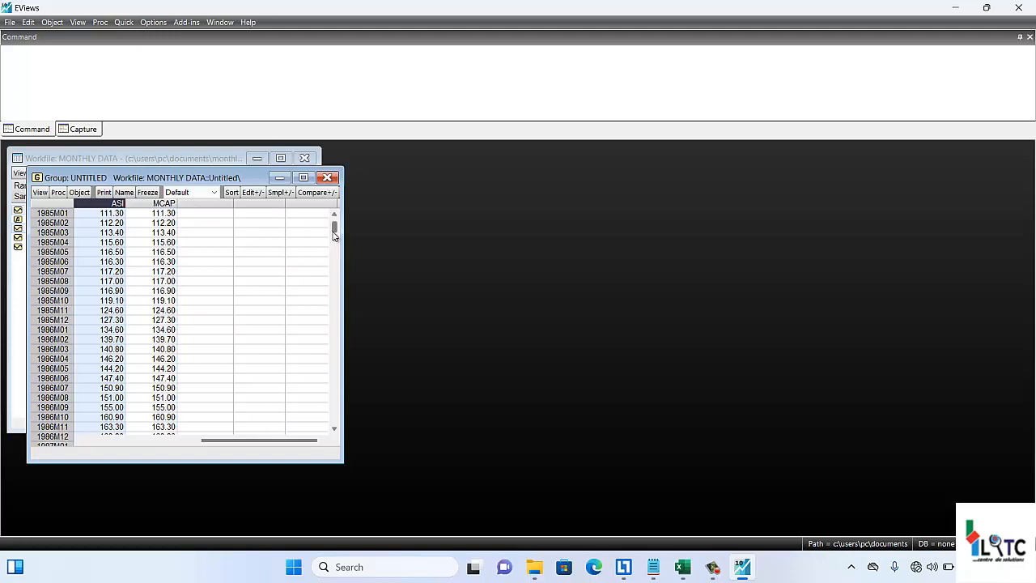
pyautogui.moveTo(334, 234); pyautogui.dragTo(332, 436)
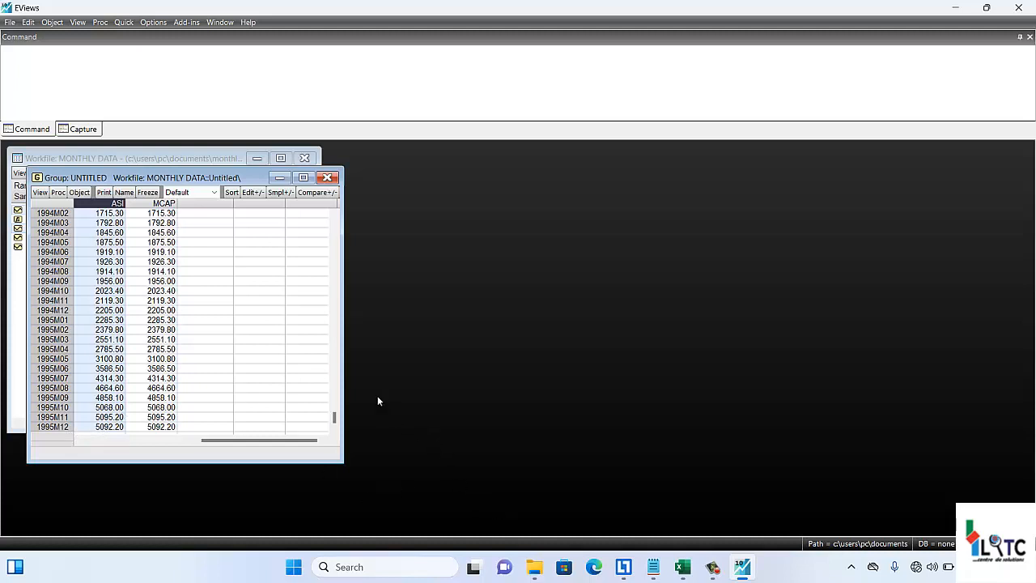
# Step: Delete the untitled group and close the MONTHLY DATA workfile without saving
pyautogui.click(330, 179)
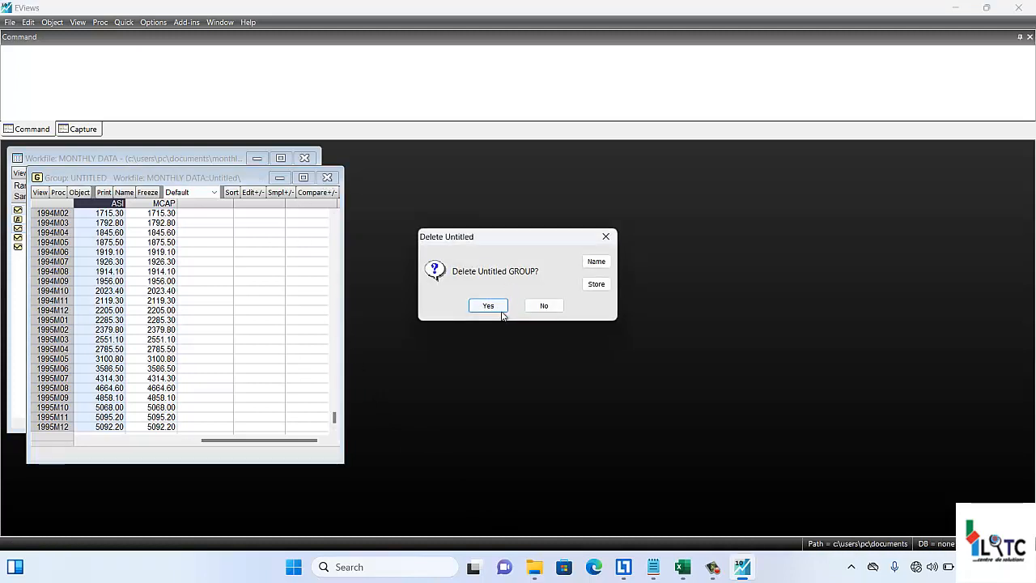
pyautogui.click(501, 312)
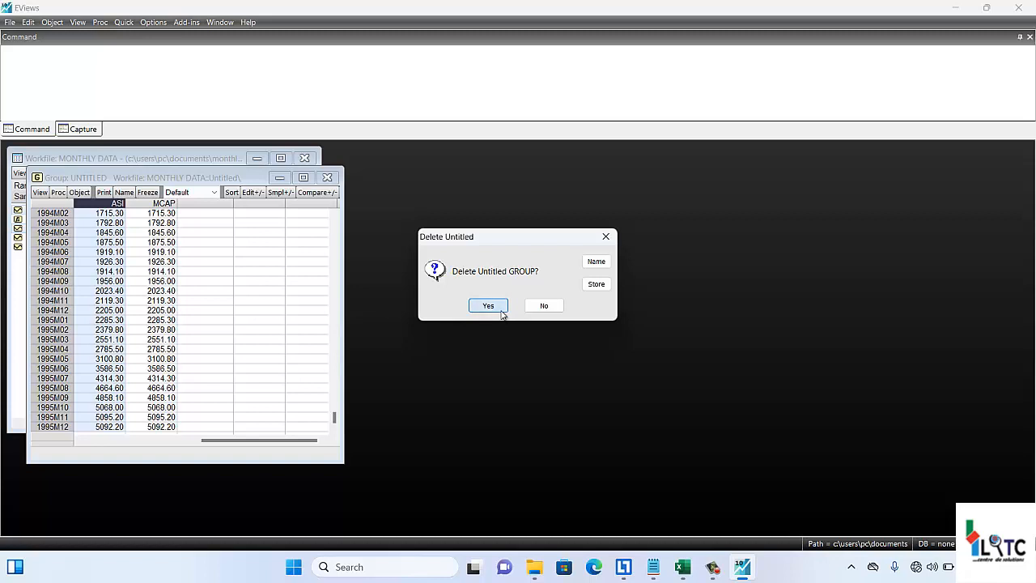
pyautogui.click(304, 159)
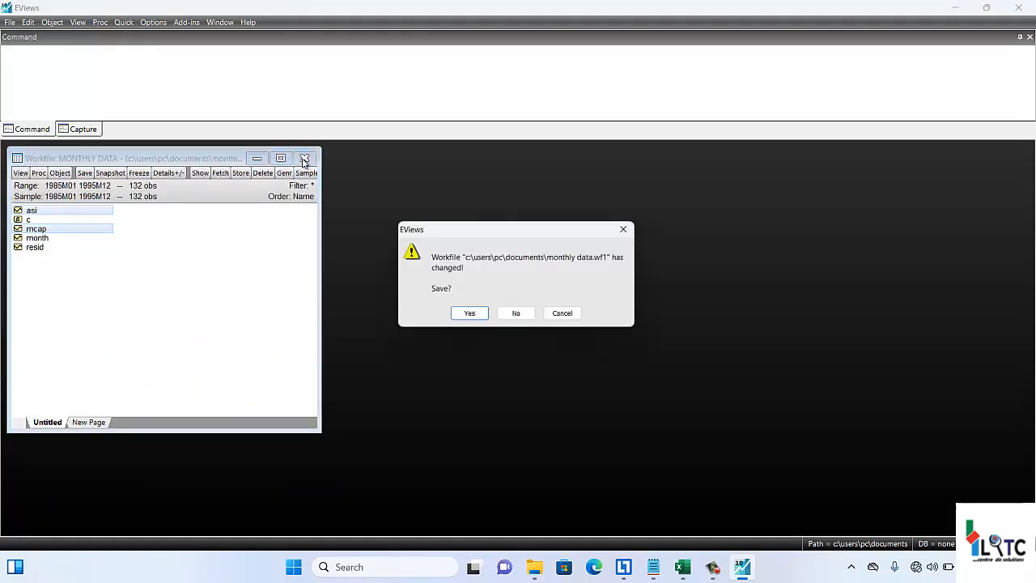
pyautogui.click(517, 316)
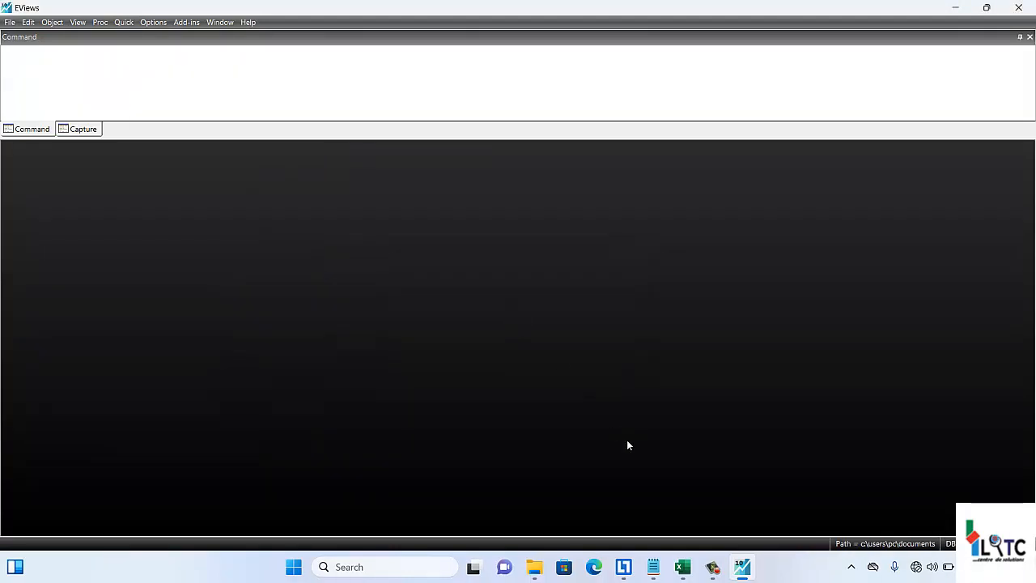
# Step: Open the Quarterly Data workbook from the YouTube folder in Excel instead of EViews
pyautogui.click(534, 567)
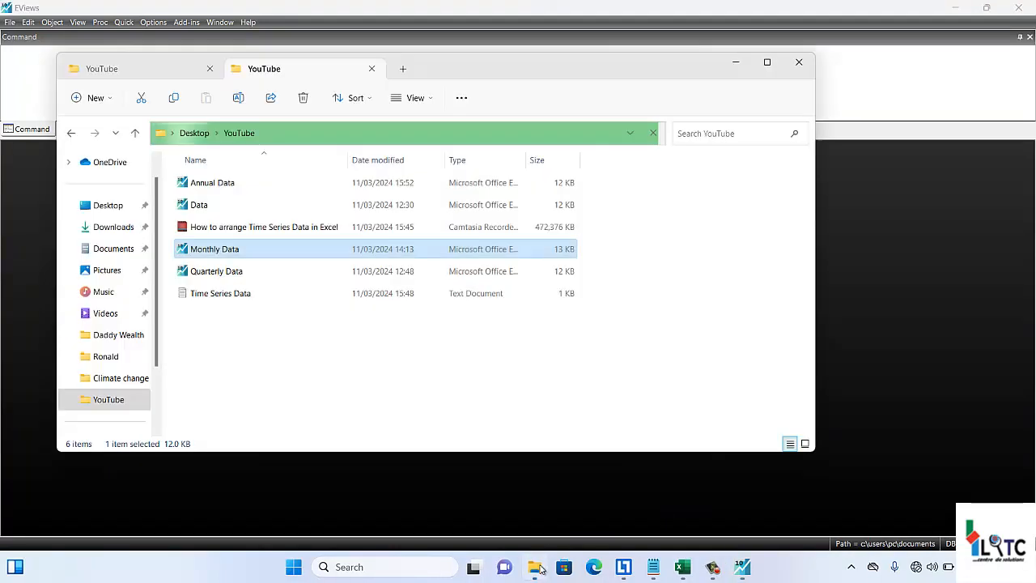
pyautogui.click(239, 272)
pyautogui.rightClick(240, 273)
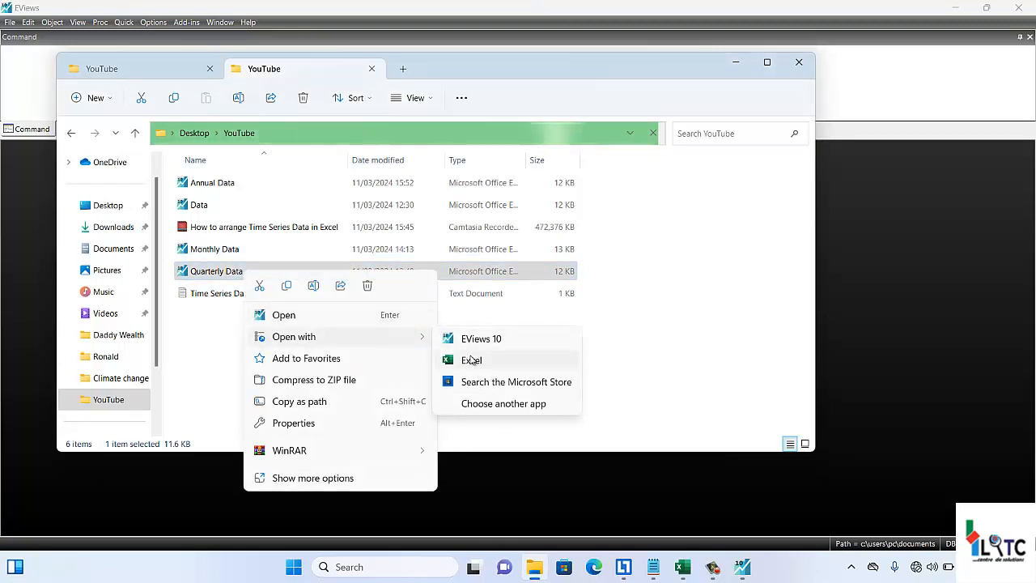
pyautogui.click(468, 352)
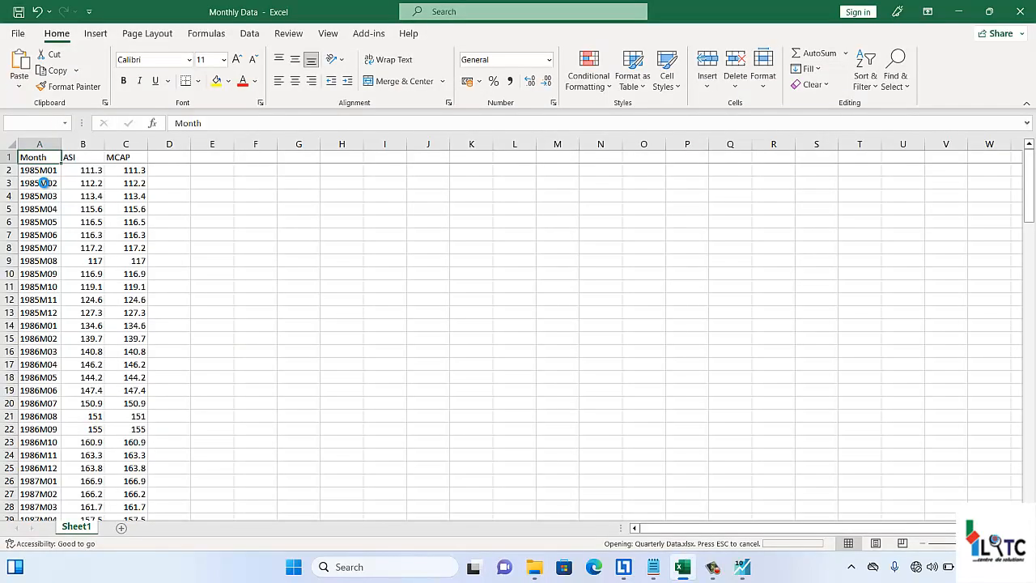
pyautogui.click(1033, 164)
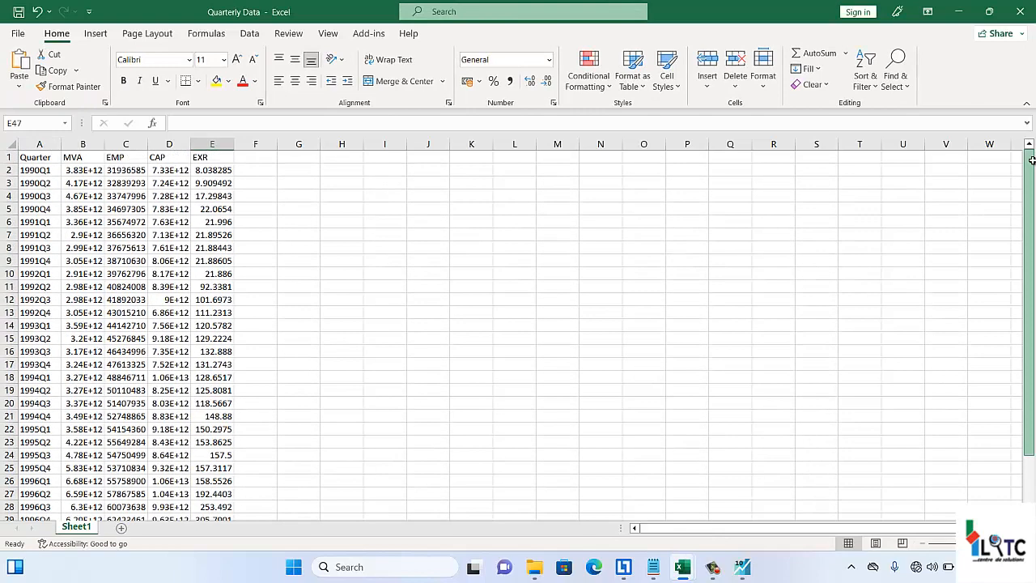
# Step: Examine the header row of the quarterly sheet: Quarter, MVA, EMP, CAP and EXR
pyautogui.click(50, 158)
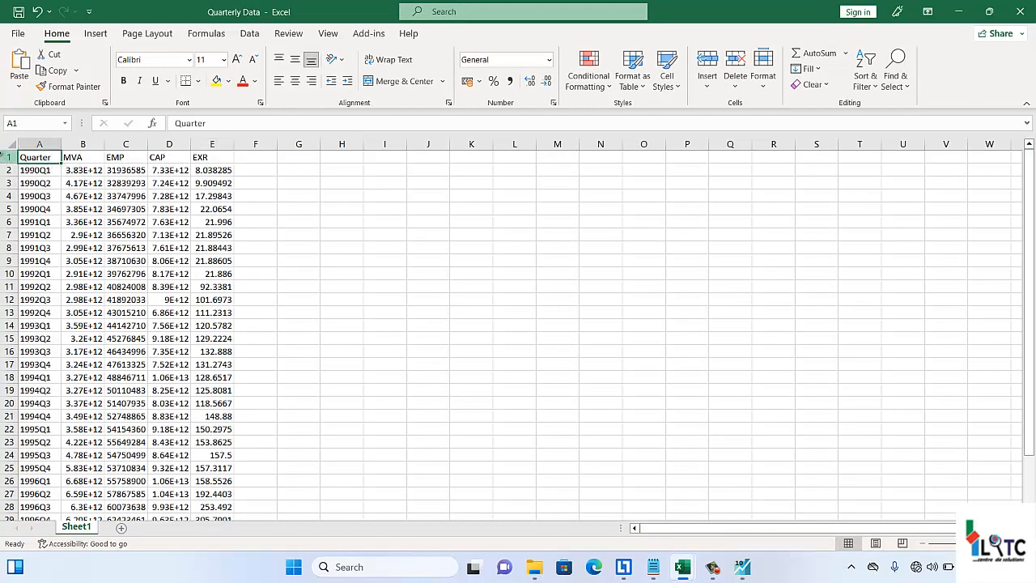
pyautogui.click(9, 157)
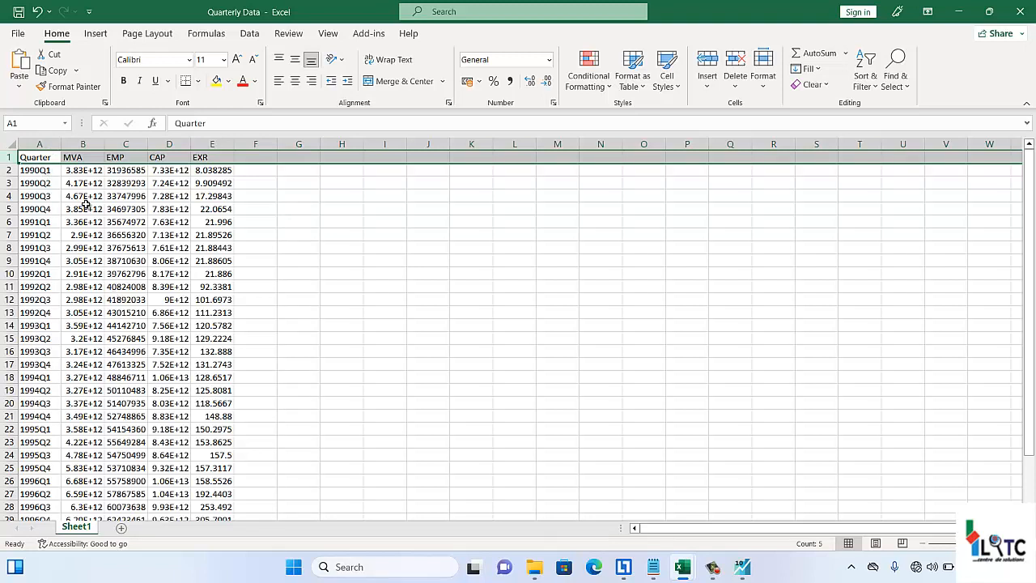
pyautogui.click(78, 147)
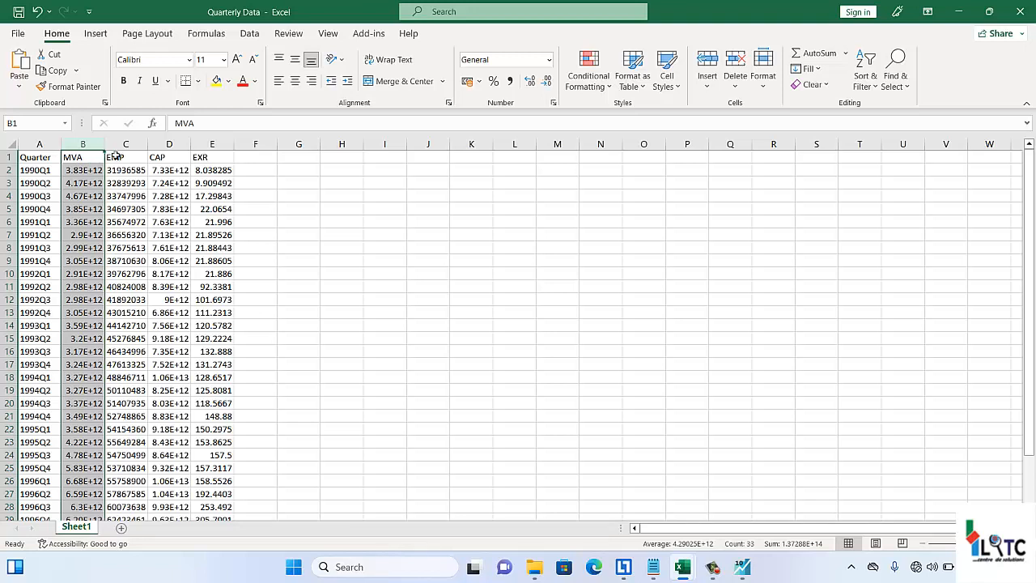
pyautogui.click(118, 157)
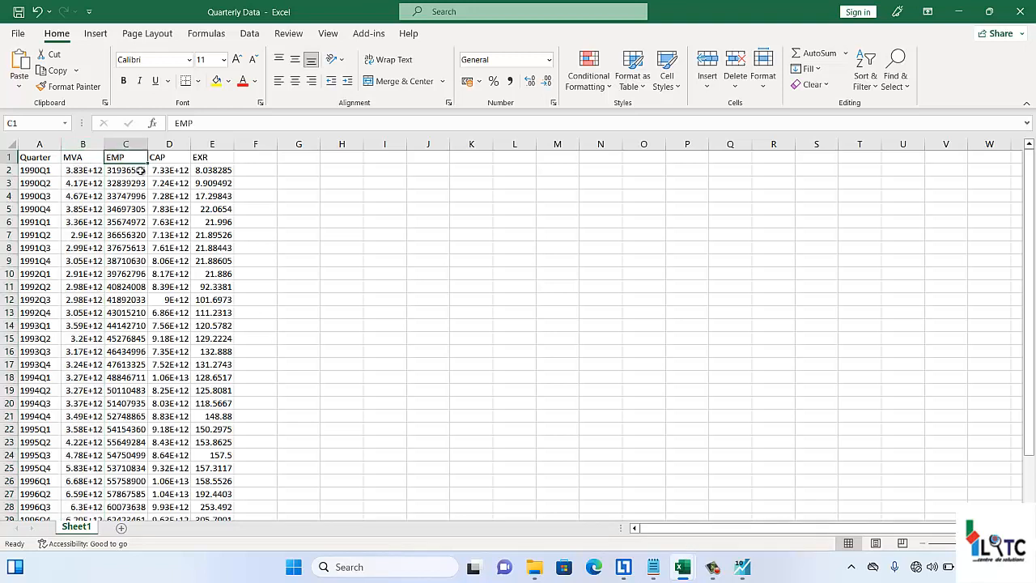
pyautogui.click(158, 158)
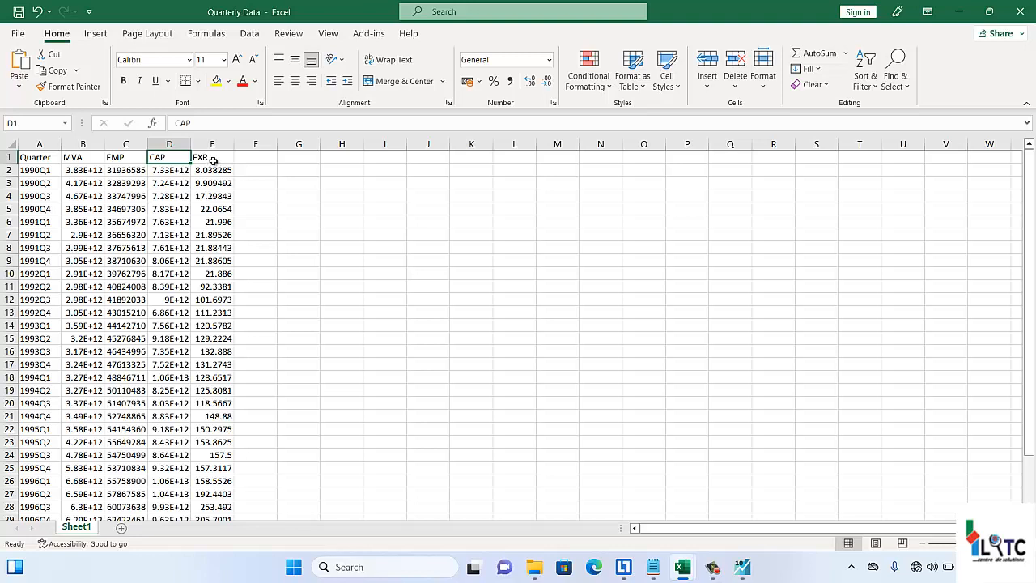
pyautogui.click(212, 158)
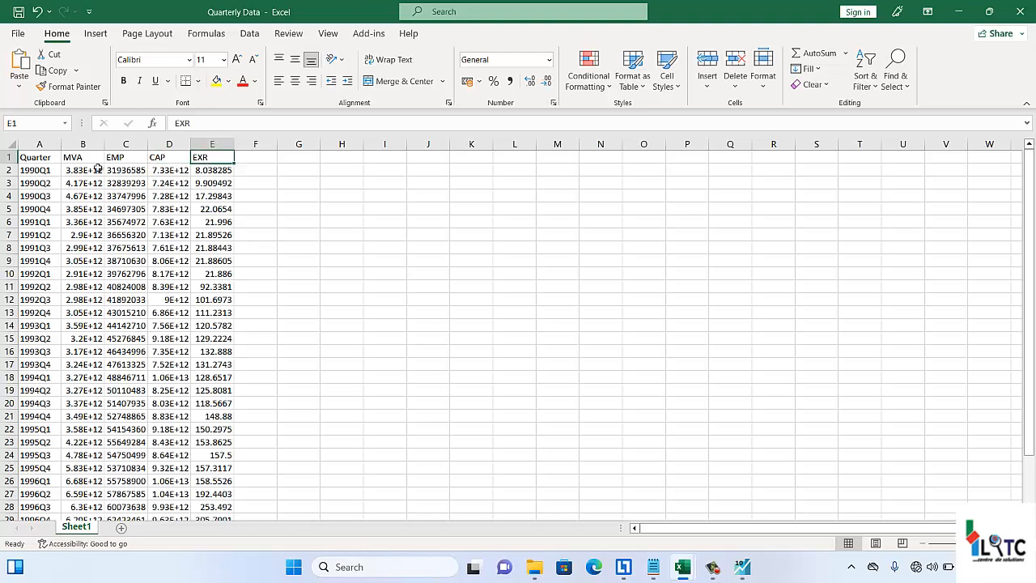
pyautogui.click(39, 163)
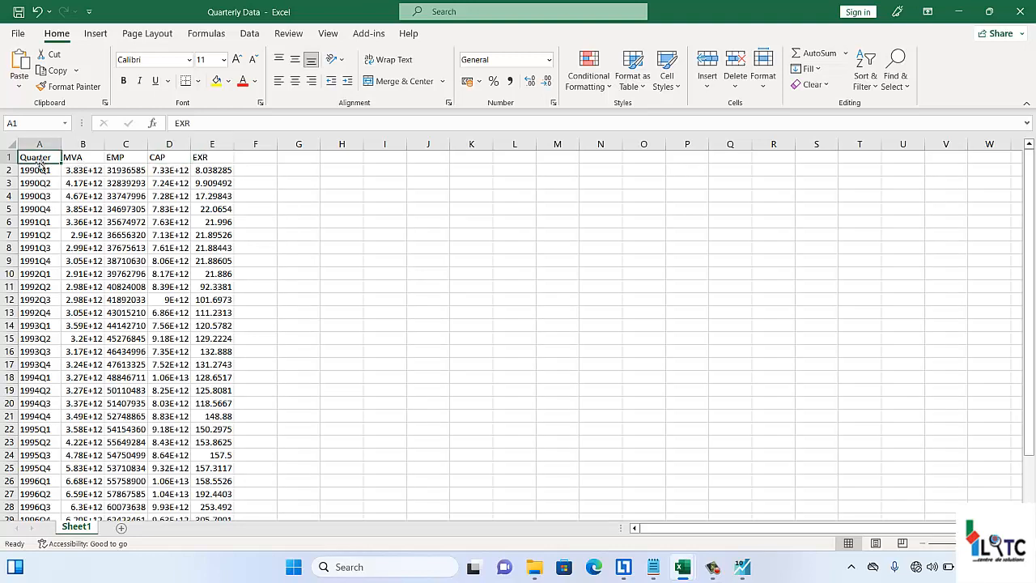
# Step: Examine the Quarter column from 1990Q1 down to 1997Q4 and return to the header row
pyautogui.click(42, 170)
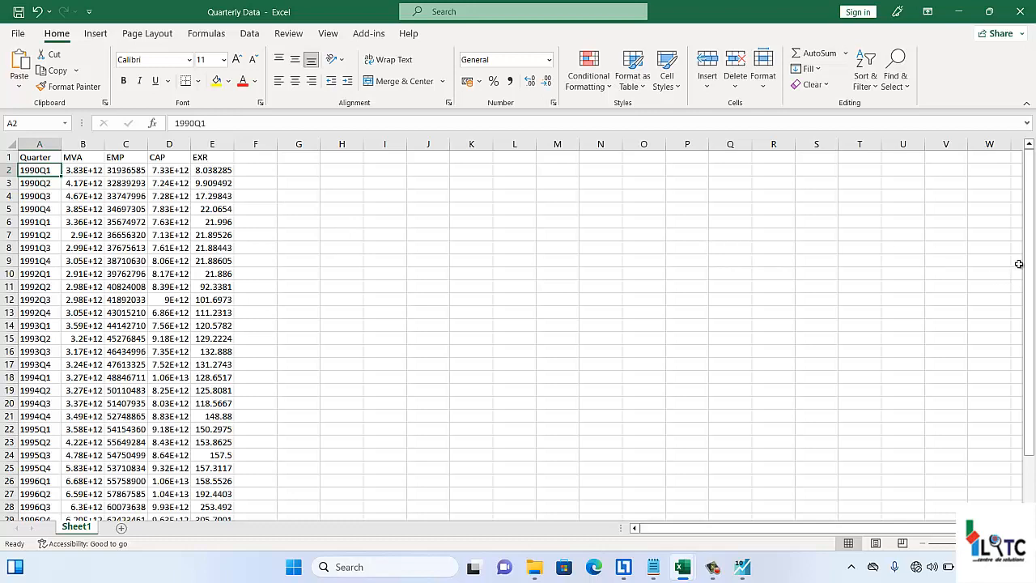
pyautogui.moveTo(1032, 261); pyautogui.dragTo(1032, 314)
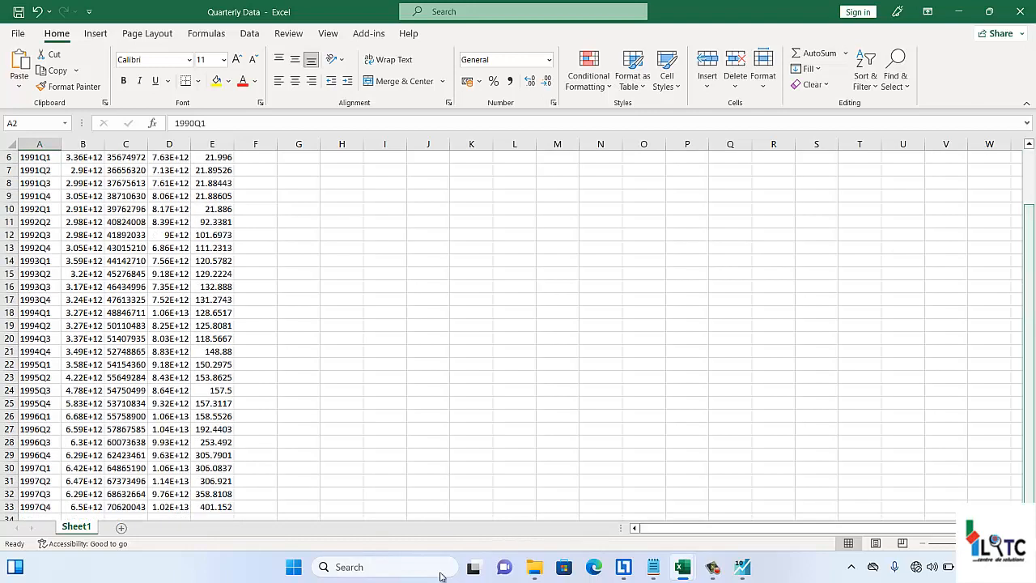
pyautogui.click(40, 508)
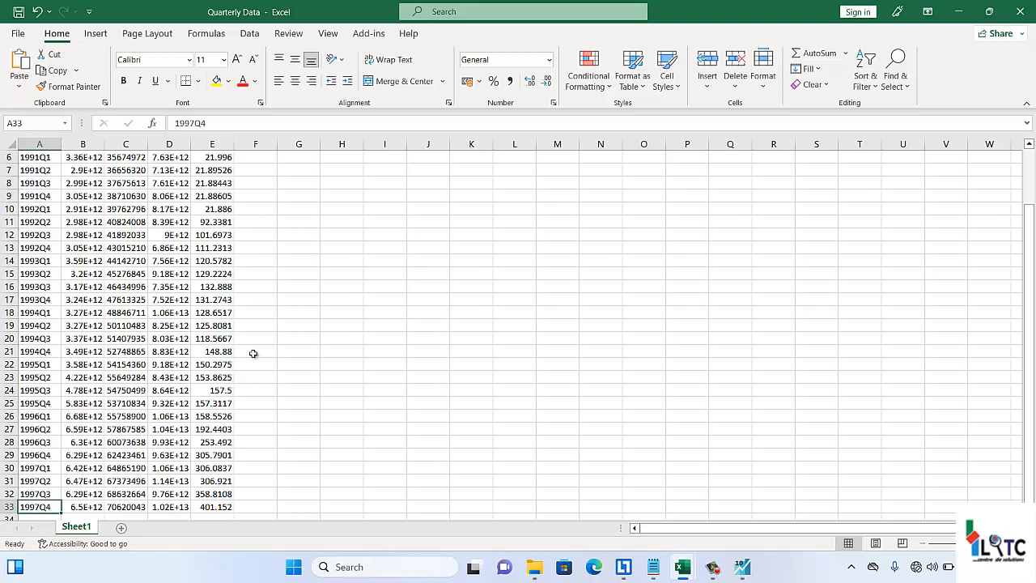
pyautogui.press('Up')
pyautogui.press('Up')
pyautogui.press('Up')
pyautogui.press('Up')
pyautogui.press('Up')
pyautogui.press('Up')
pyautogui.press('Up')
pyautogui.press('Up')
pyautogui.press('Up')
pyautogui.press('Up')
pyautogui.press('Up')
pyautogui.press('Up')
pyautogui.press('Up')
pyautogui.press('Up')
pyautogui.press('Up')
pyautogui.press('Up')
pyautogui.press('Up')
pyautogui.press('Up')
pyautogui.press('Up')
pyautogui.press('Up')
pyautogui.press('Up')
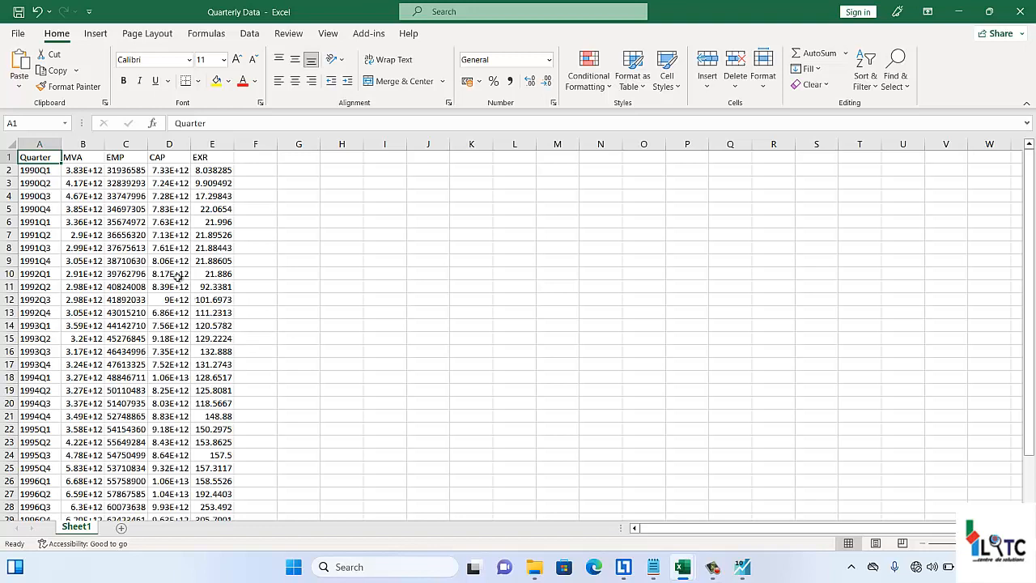
# Step: Go through the quarter labels 1990Q1 to 1990Q4 and highlight the 1990 data block A2:E5
pyautogui.click(30, 175)
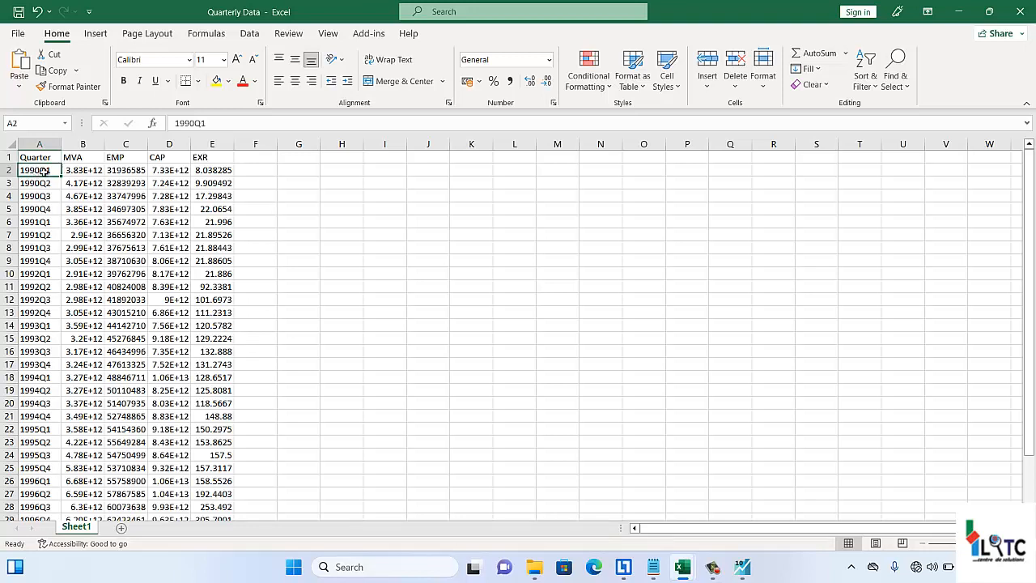
pyautogui.click(45, 188)
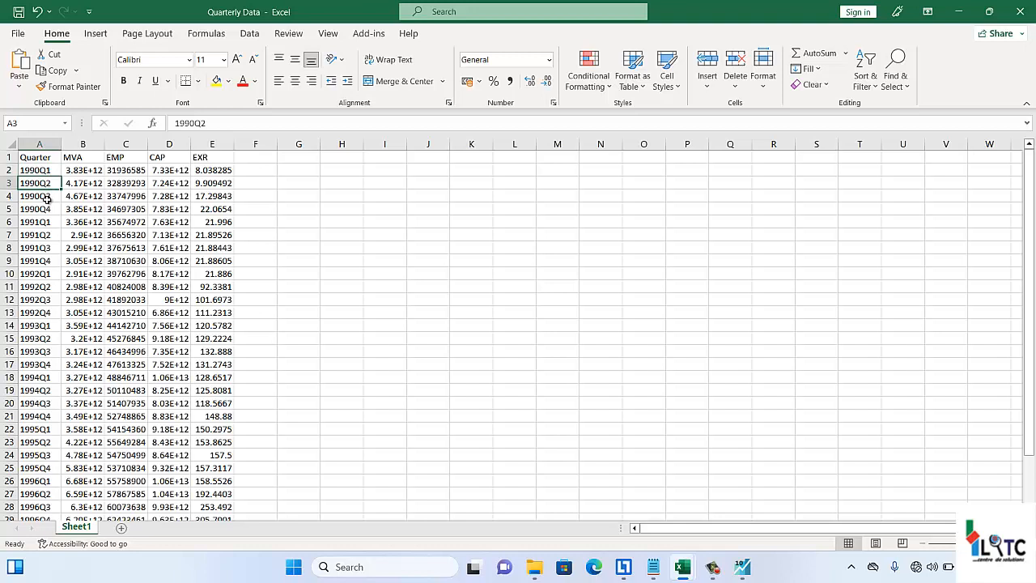
pyautogui.click(46, 198)
pyautogui.click(50, 212)
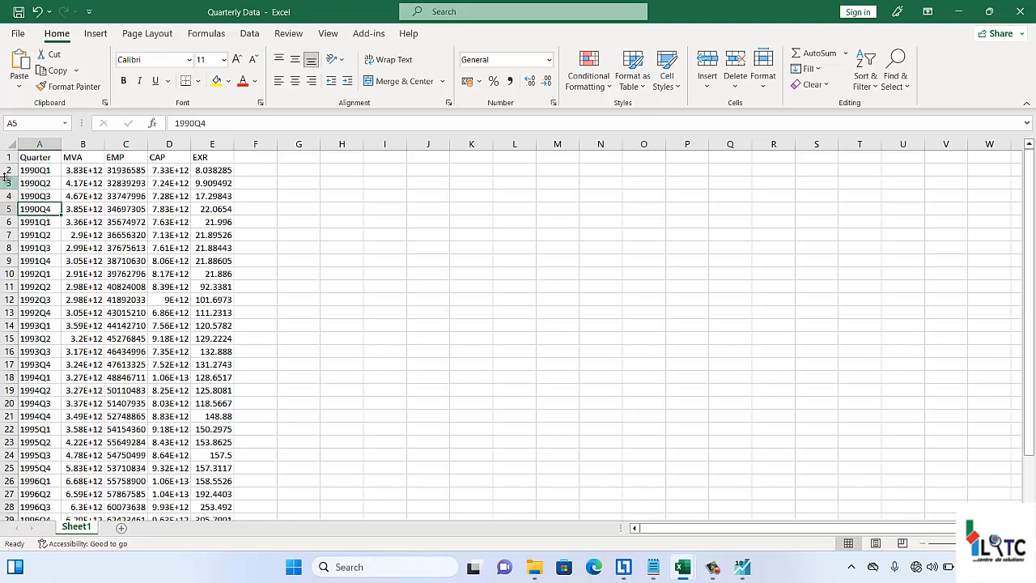
pyautogui.moveTo(6, 170); pyautogui.dragTo(179, 181)
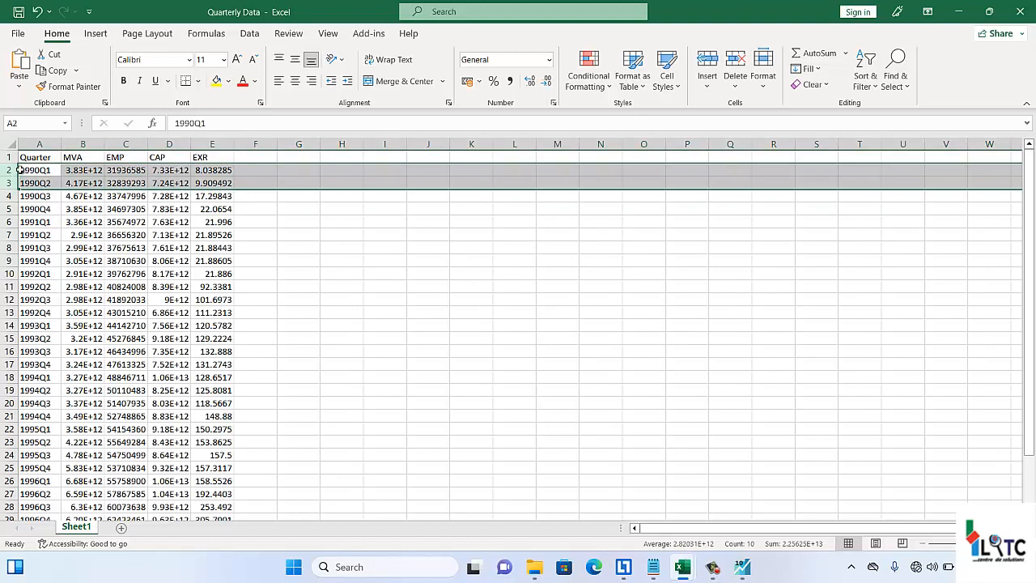
pyautogui.moveTo(19, 172); pyautogui.dragTo(233, 216)
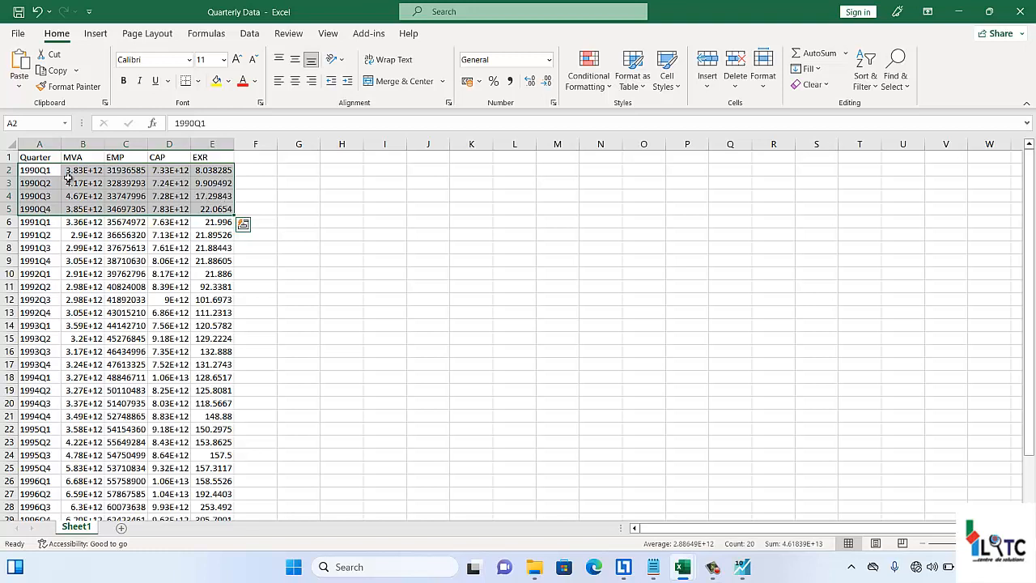
# Step: Review the 1990 quarter labels again and inspect the 1990Q1 values of MVA, EMP, CAP and EXR
pyautogui.click(43, 168)
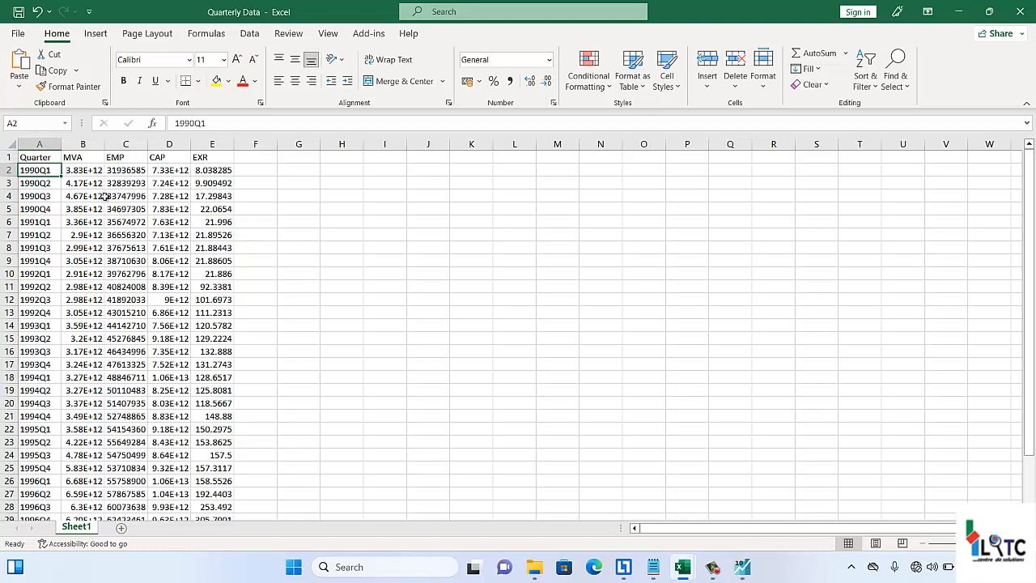
pyautogui.click(46, 194)
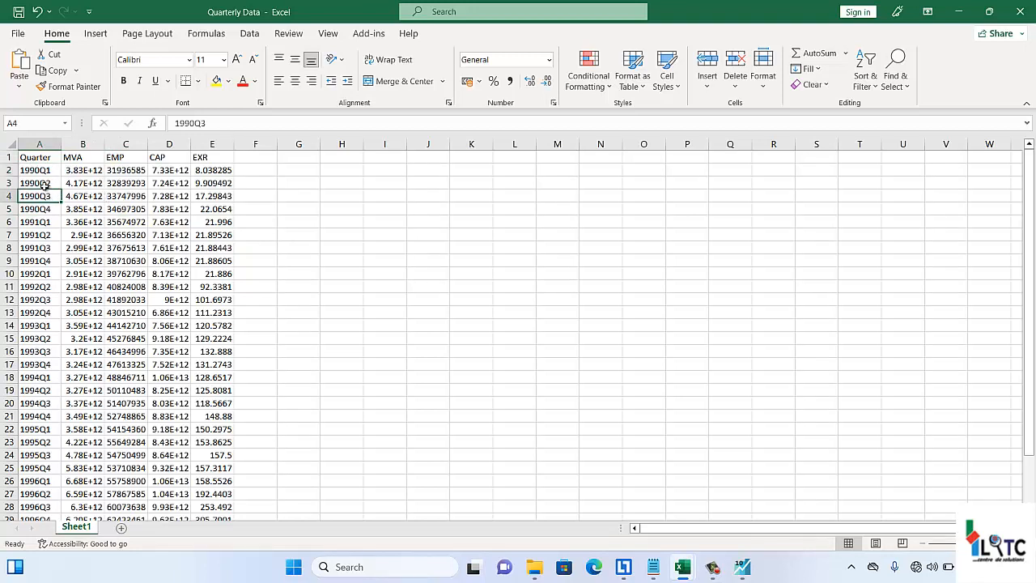
pyautogui.click(45, 184)
pyautogui.click(49, 196)
pyautogui.click(54, 210)
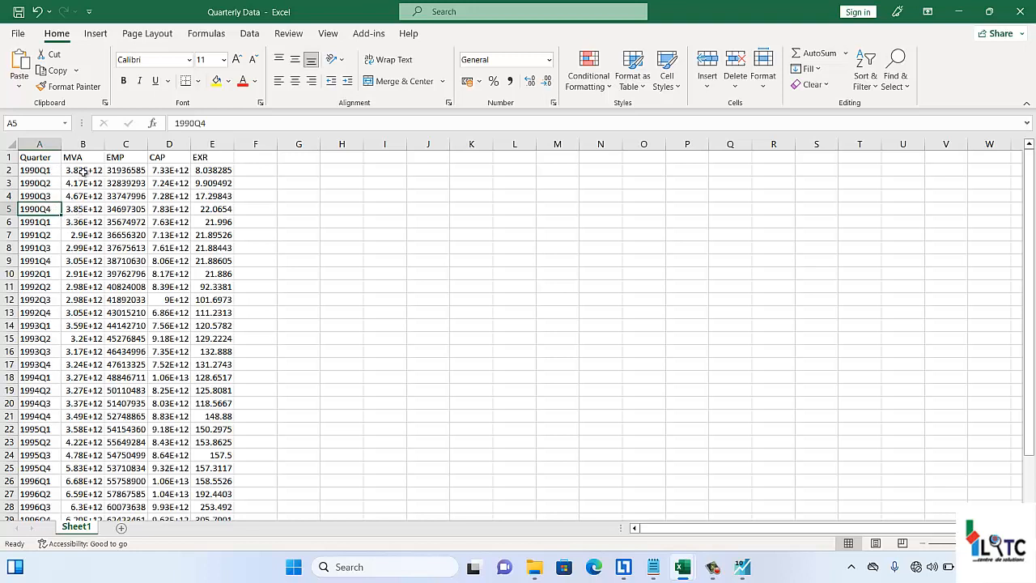
pyautogui.click(84, 170)
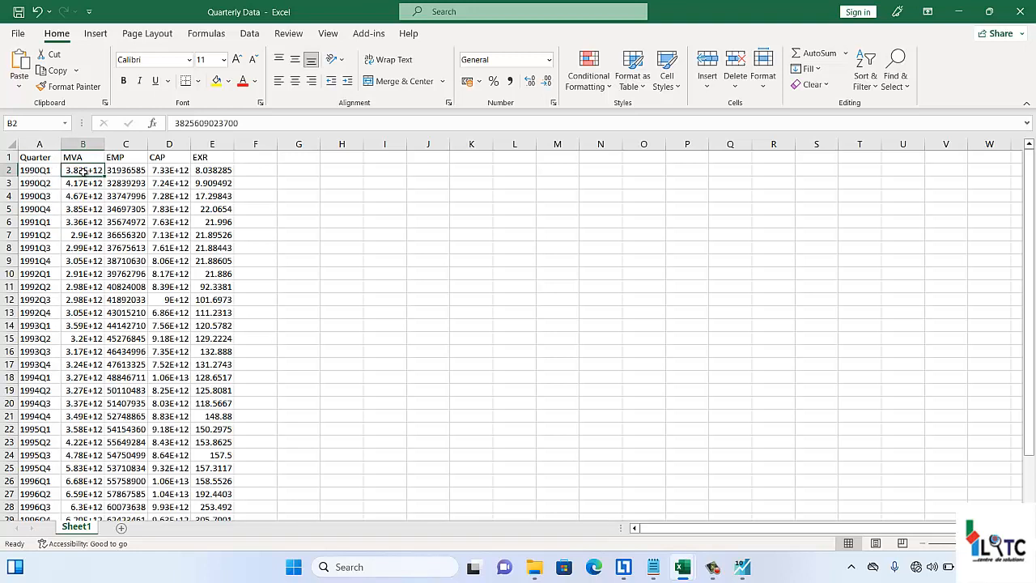
pyautogui.click(123, 171)
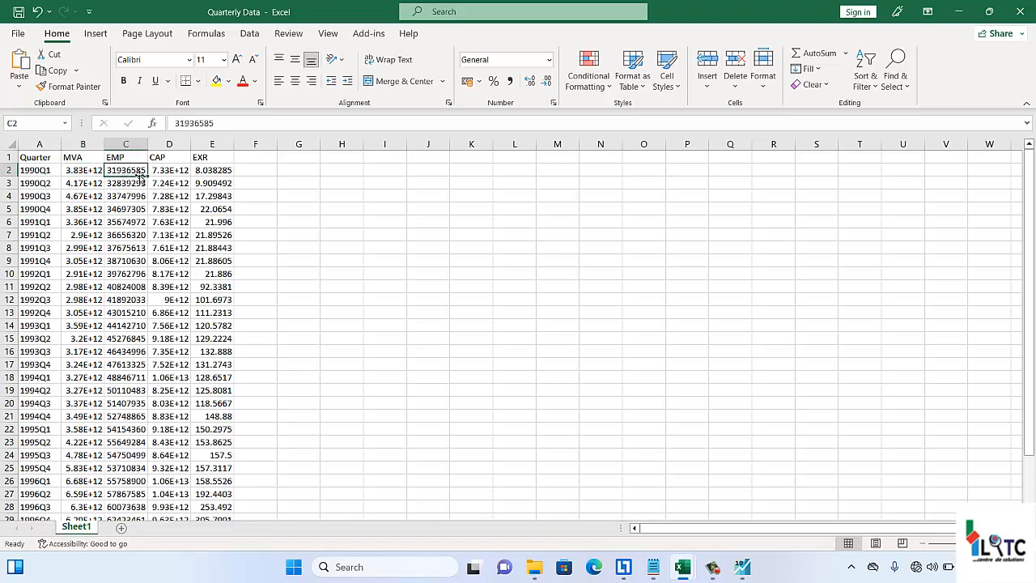
pyautogui.click(156, 171)
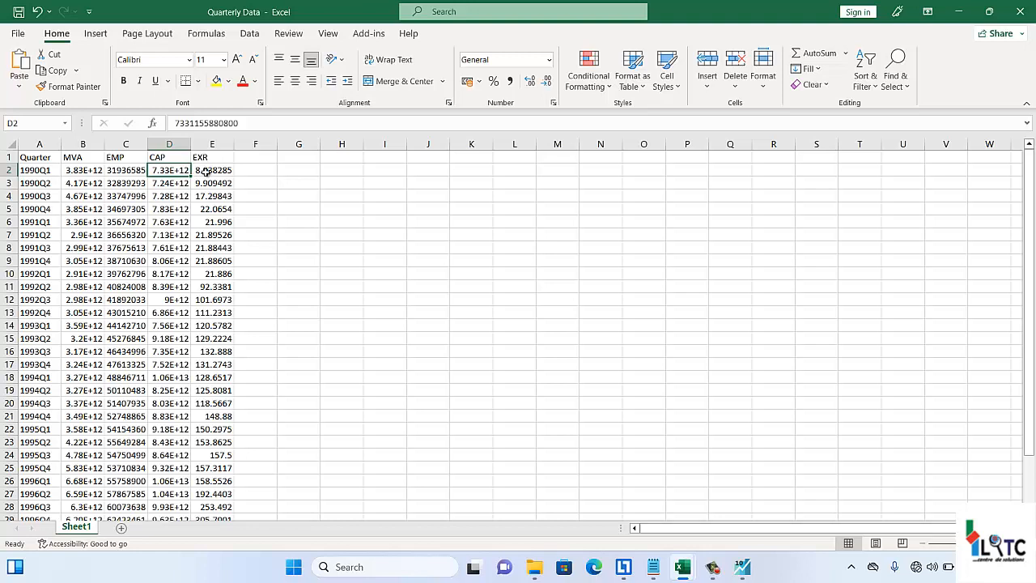
pyautogui.click(207, 172)
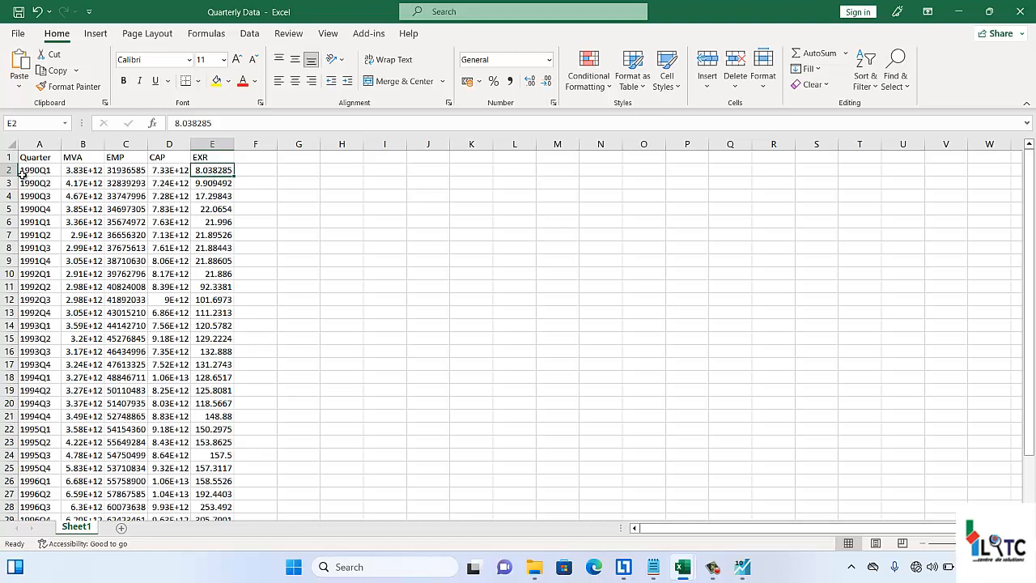
# Step: Highlight the four 1990 quarters in A2:E5 and the four 1991 quarters in A6:E9
pyautogui.moveTo(20, 170); pyautogui.dragTo(225, 207)
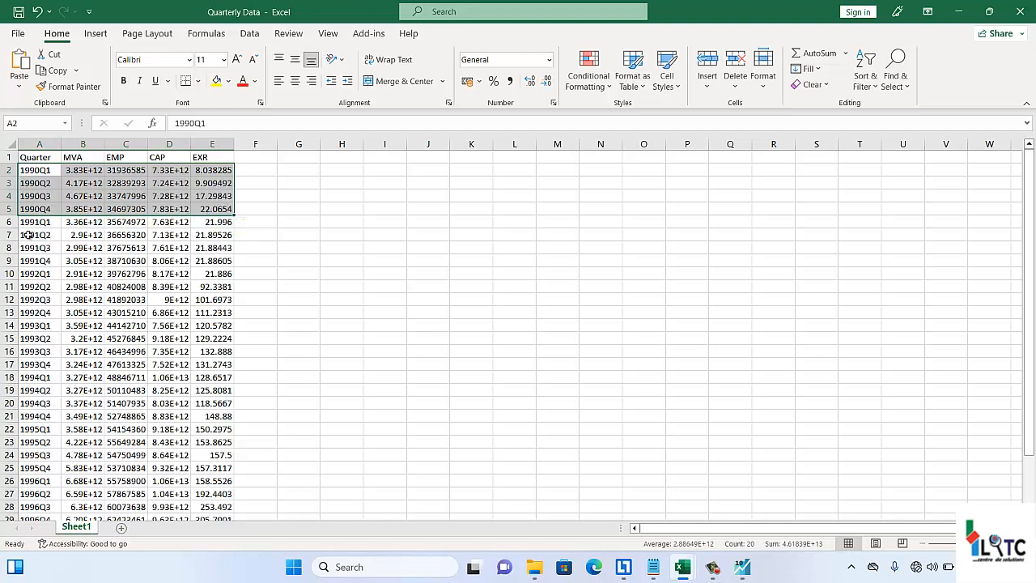
pyautogui.click(11, 221)
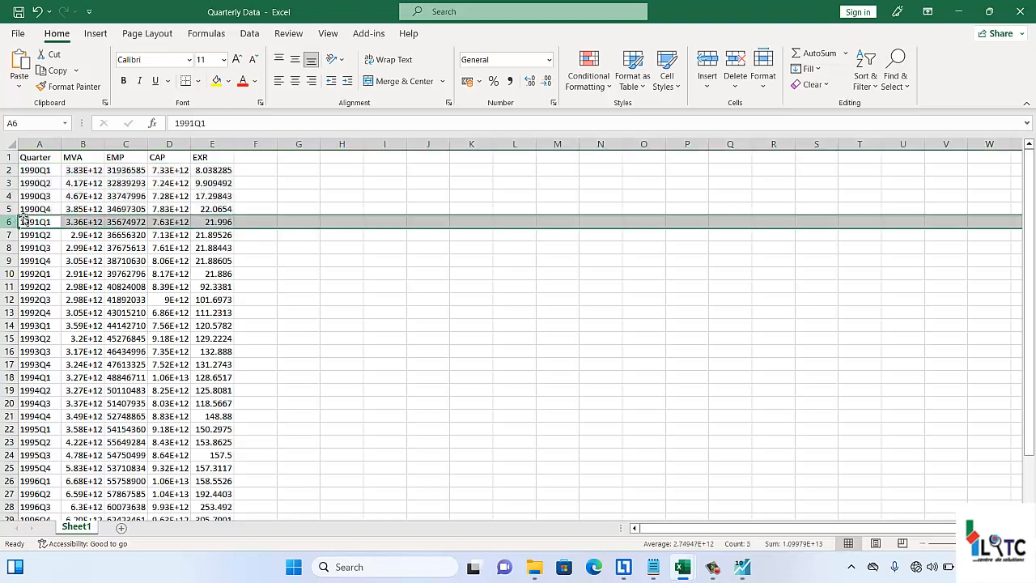
pyautogui.moveTo(29, 222); pyautogui.dragTo(229, 260)
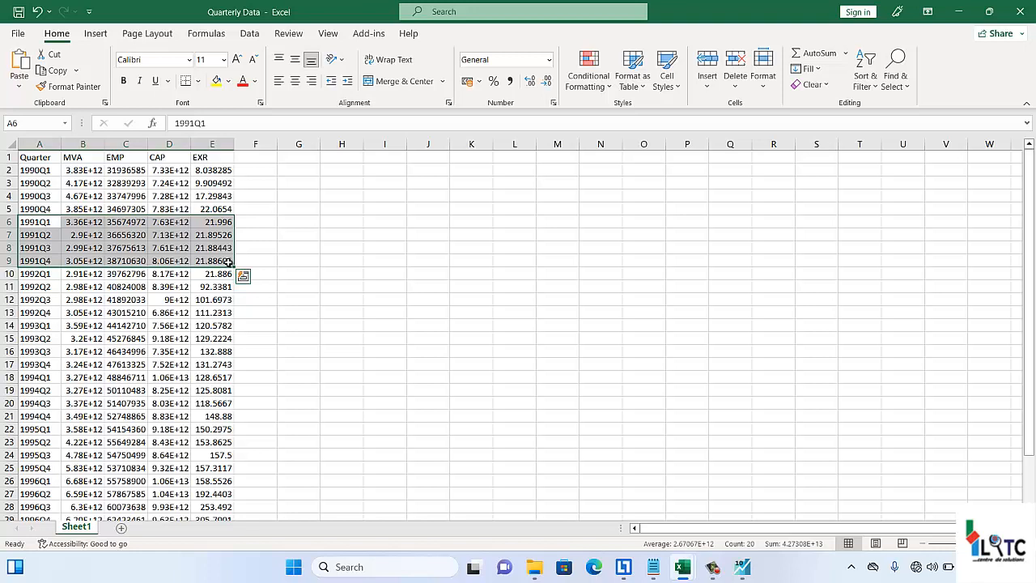
# Step: Check the last quarter, 1997Q4, at the end of the data and go back to the Quarter header in A1
pyautogui.click(84, 312)
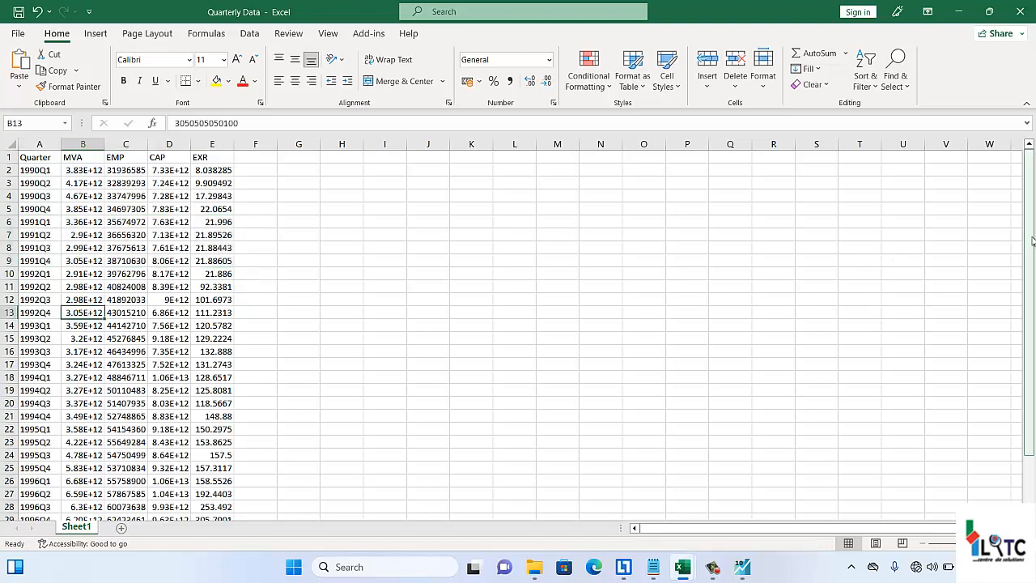
pyautogui.moveTo(1033, 240); pyautogui.dragTo(1032, 360)
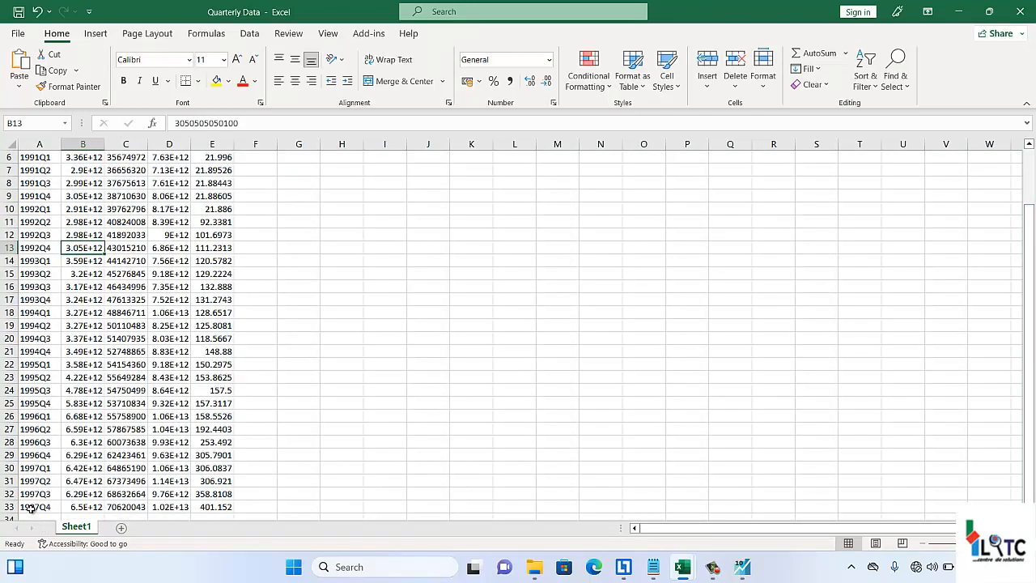
pyautogui.click(30, 507)
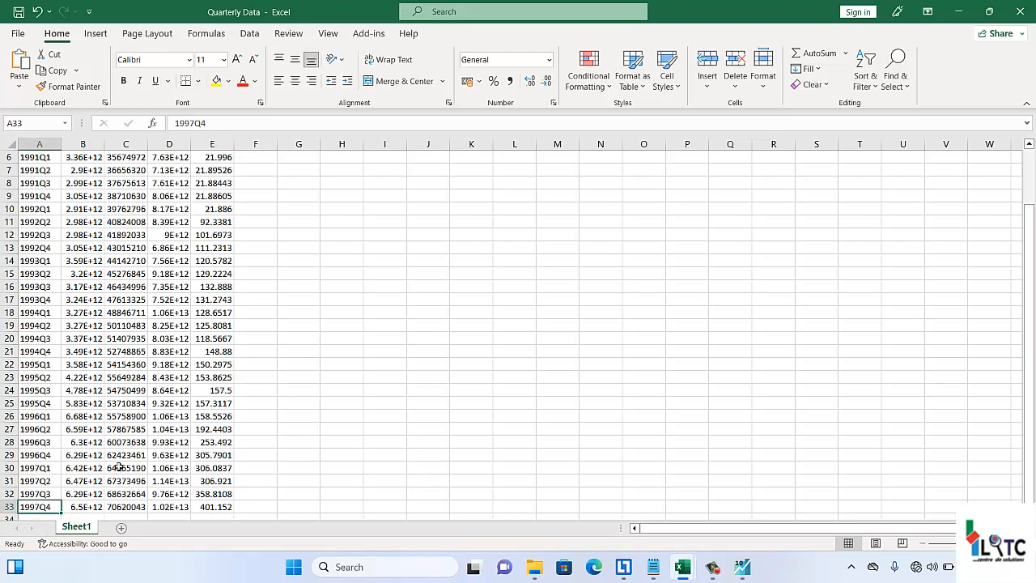
pyautogui.click(25, 157)
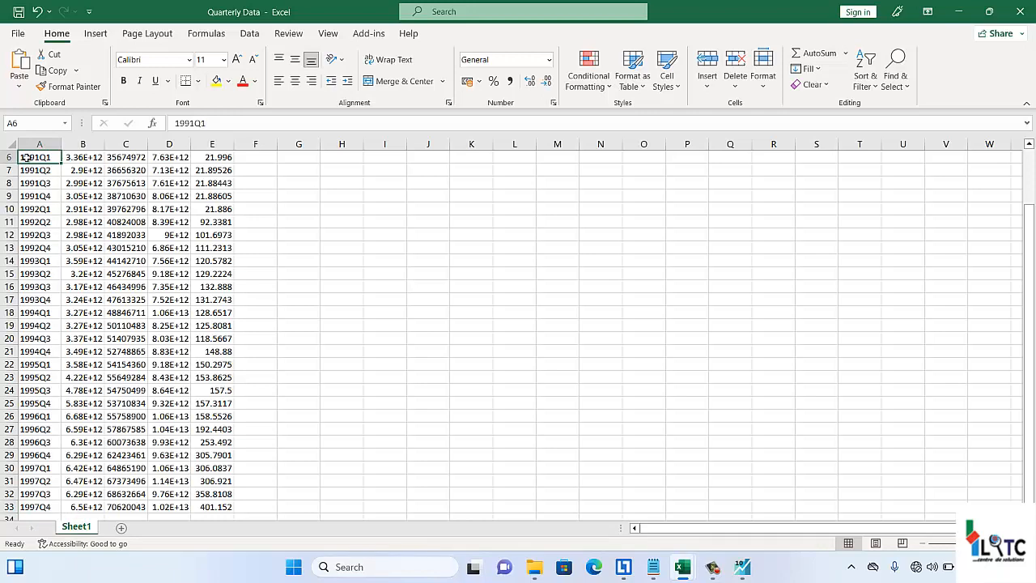
pyautogui.press('Up')
pyautogui.press('Up')
pyautogui.press('Up')
pyautogui.press('Up')
pyautogui.press('Up')
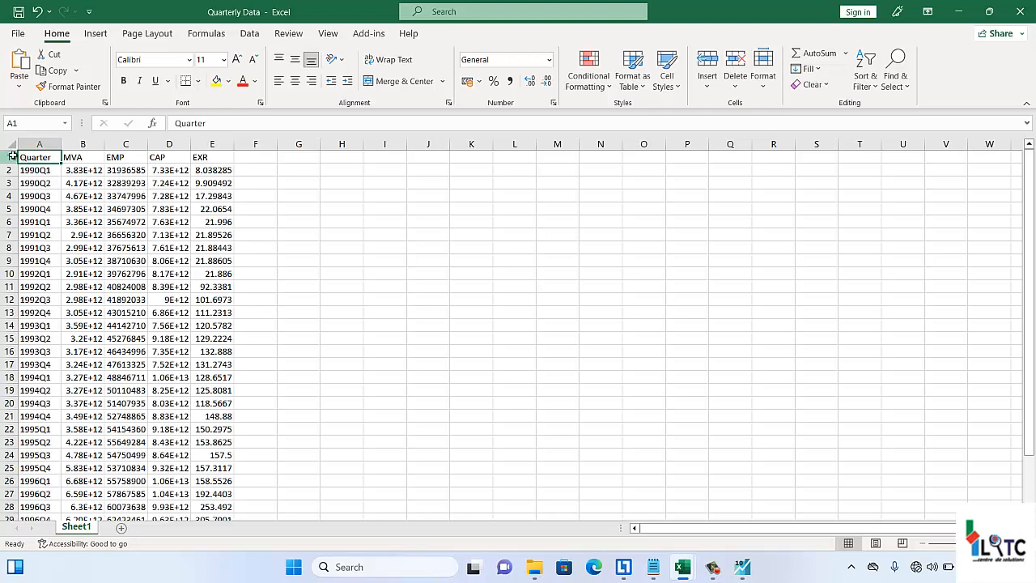
# Step: Select the header cells A1:E1 and freeze the worksheet's top row
pyautogui.click(10, 157)
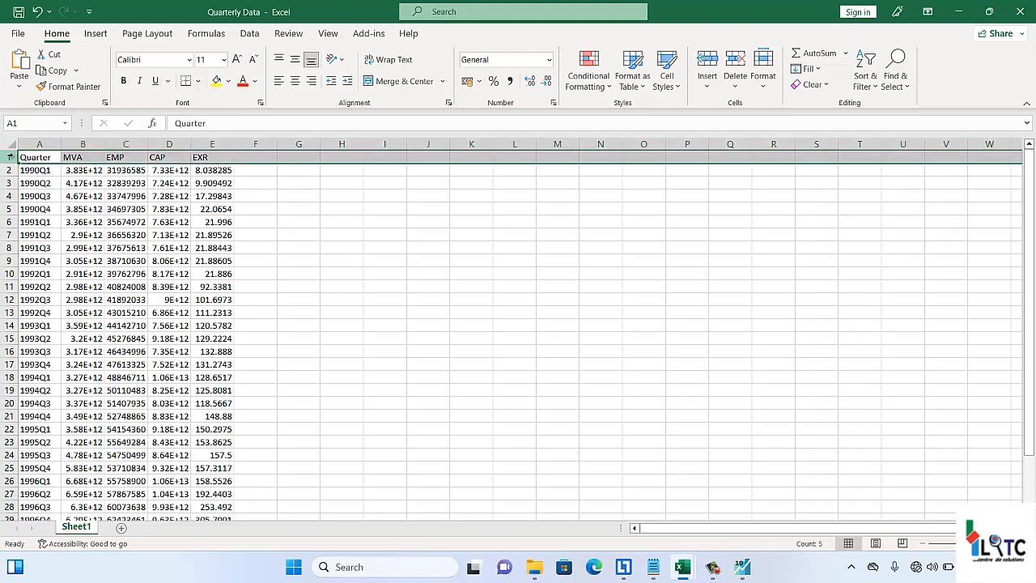
pyautogui.hotkey('ctrl', 'shift', 'Right')
pyautogui.hotkey('ctrl', 'Home')
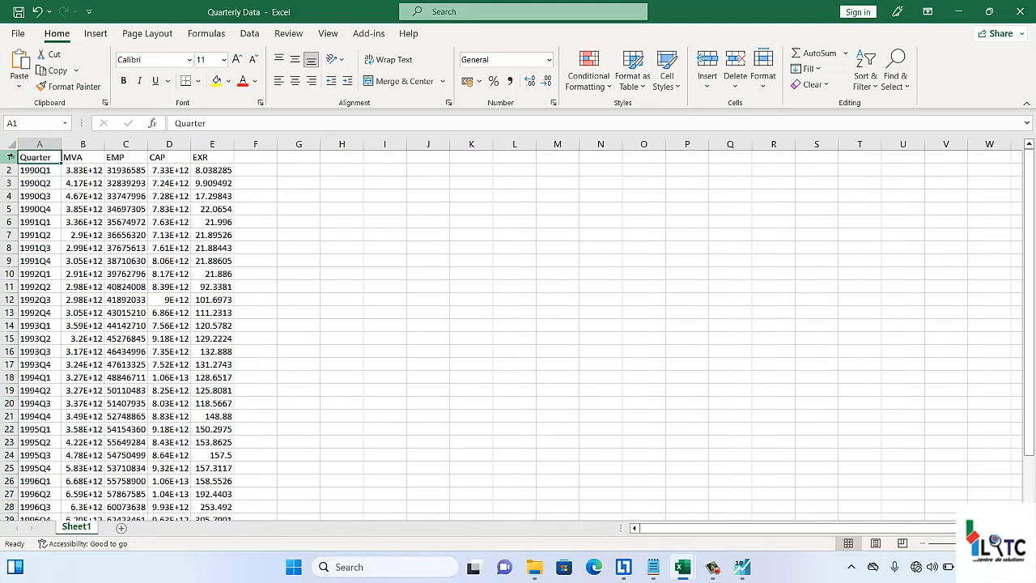
pyautogui.hotkey('shift', 'Right')
pyautogui.hotkey('shift', 'Right')
pyautogui.hotkey('shift', 'Right')
pyautogui.hotkey('shift', 'Right')
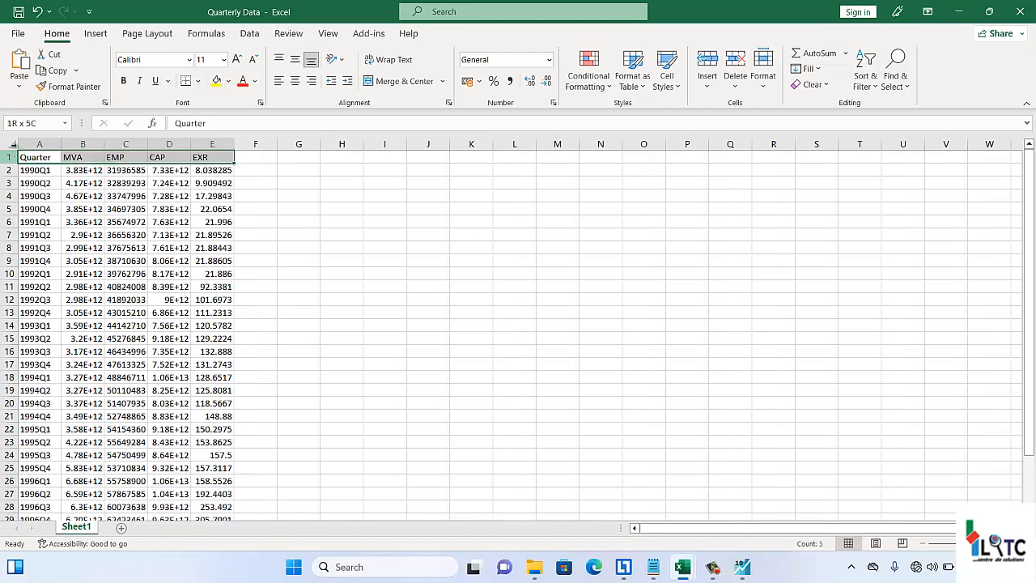
pyautogui.click(327, 34)
pyautogui.click(454, 76)
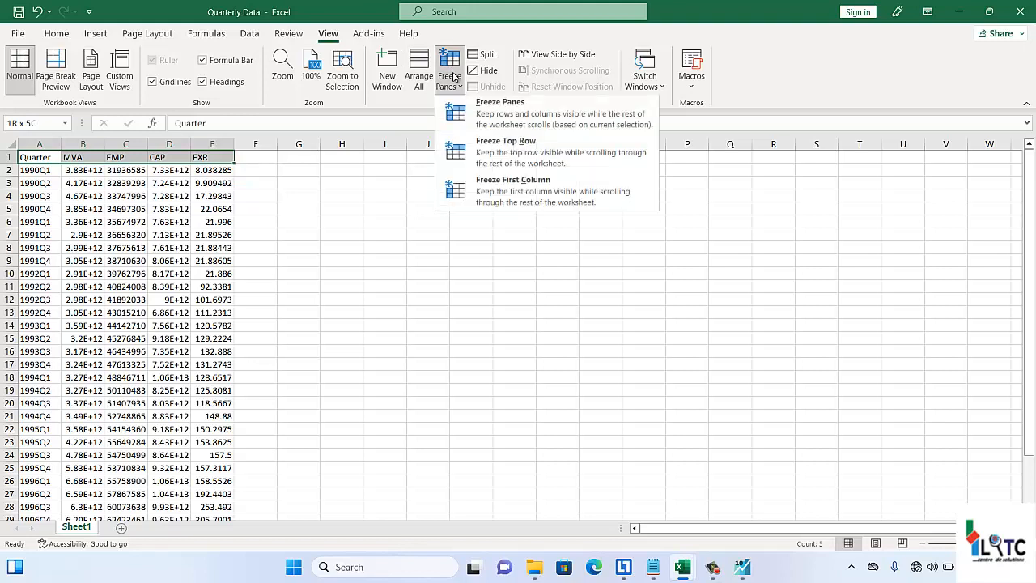
pyautogui.click(506, 151)
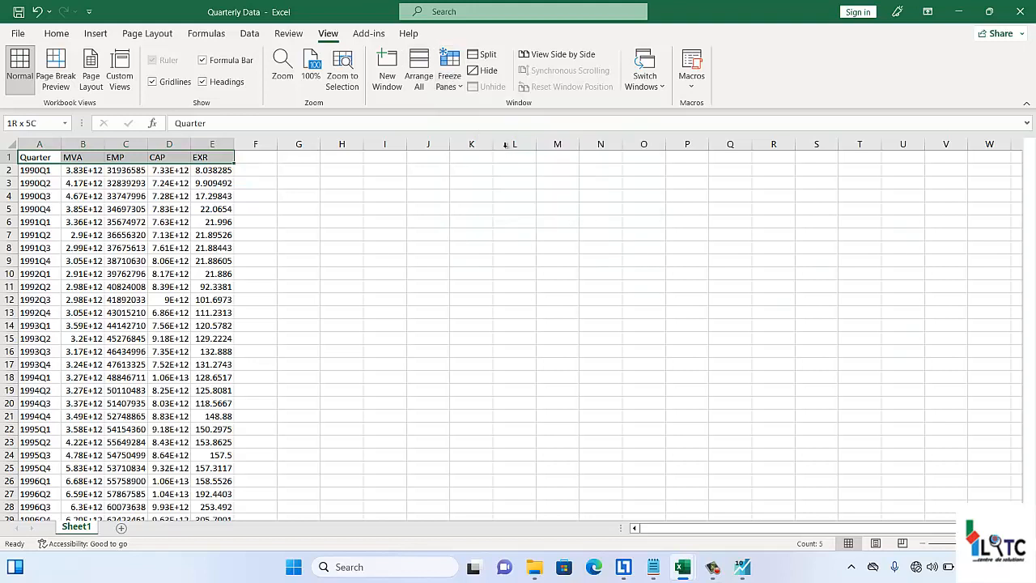
# Step: Go down the CAP column from the 1991Q3 row past the end of the data to check the frozen header row
pyautogui.click(185, 253)
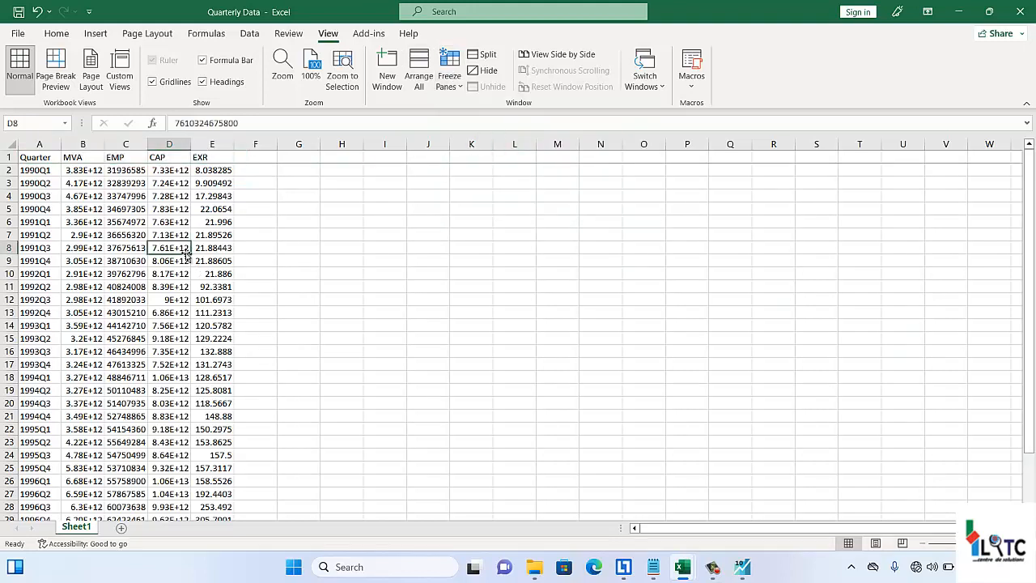
pyautogui.press('Down')
pyautogui.press('Down')
pyautogui.press('Down')
pyautogui.press('Down')
pyautogui.press('Down')
pyautogui.press('Down')
pyautogui.press('Down')
pyautogui.press('Down')
pyautogui.press('Down')
pyautogui.press('Down')
pyautogui.press('Down')
pyautogui.press('Down')
pyautogui.press('Down')
pyautogui.press('Down')
pyautogui.press('Down')
pyautogui.press('Down')
pyautogui.press('Down')
pyautogui.press('Down')
pyautogui.press('Down')
pyautogui.press('Down')
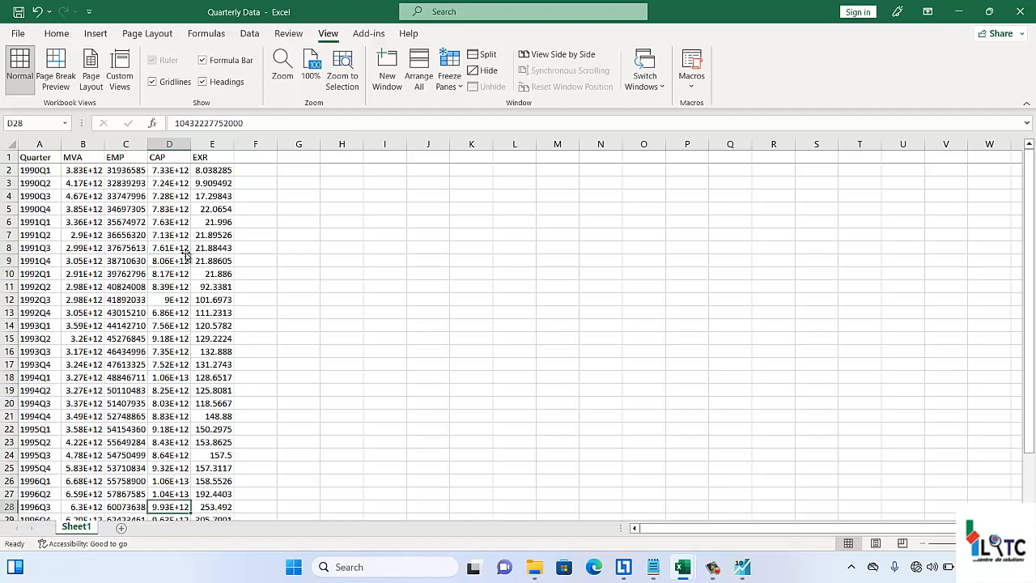
pyautogui.press('Down')
pyautogui.press('Down')
pyautogui.press('Down')
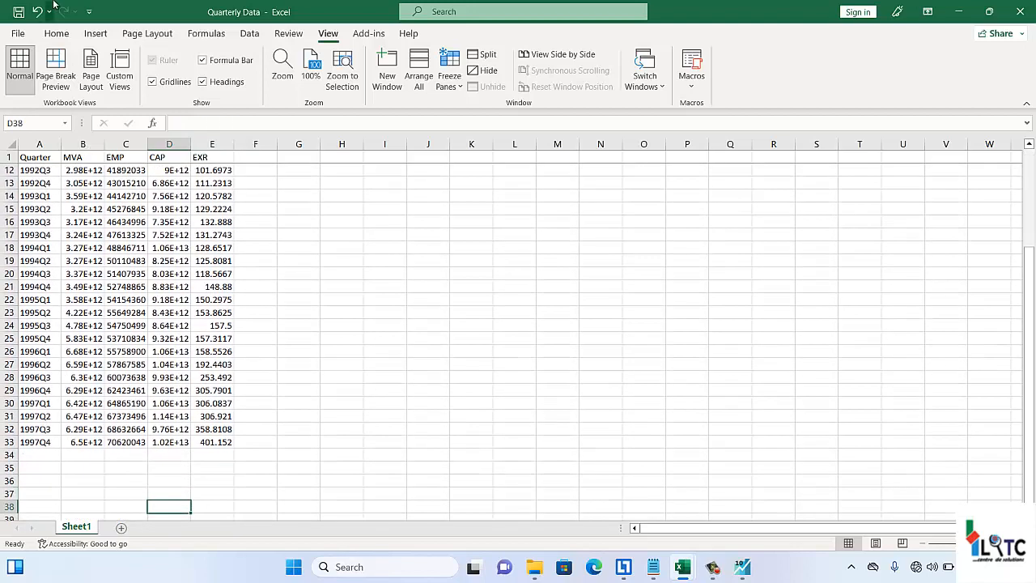
# Step: Go through the header cells Quarter, MVA, EMP, CAP and EXR in row 1
pyautogui.click(28, 159)
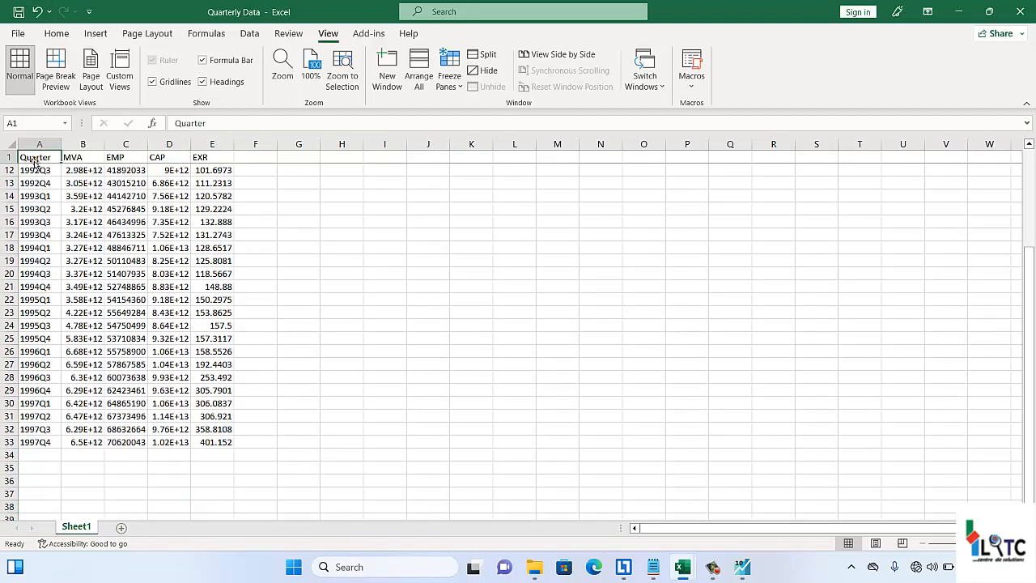
pyautogui.click(89, 151)
pyautogui.click(81, 159)
pyautogui.click(119, 154)
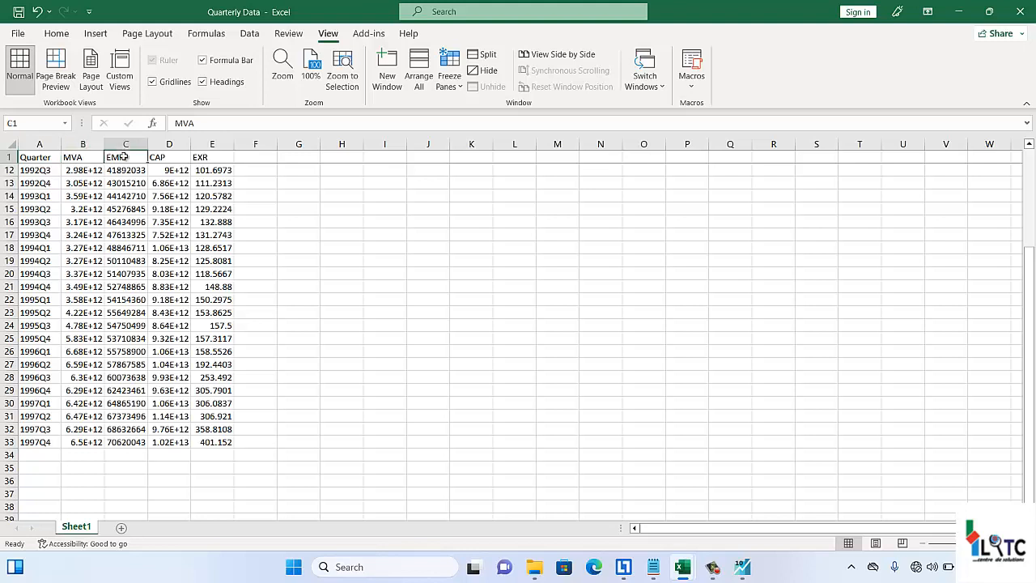
pyautogui.click(159, 157)
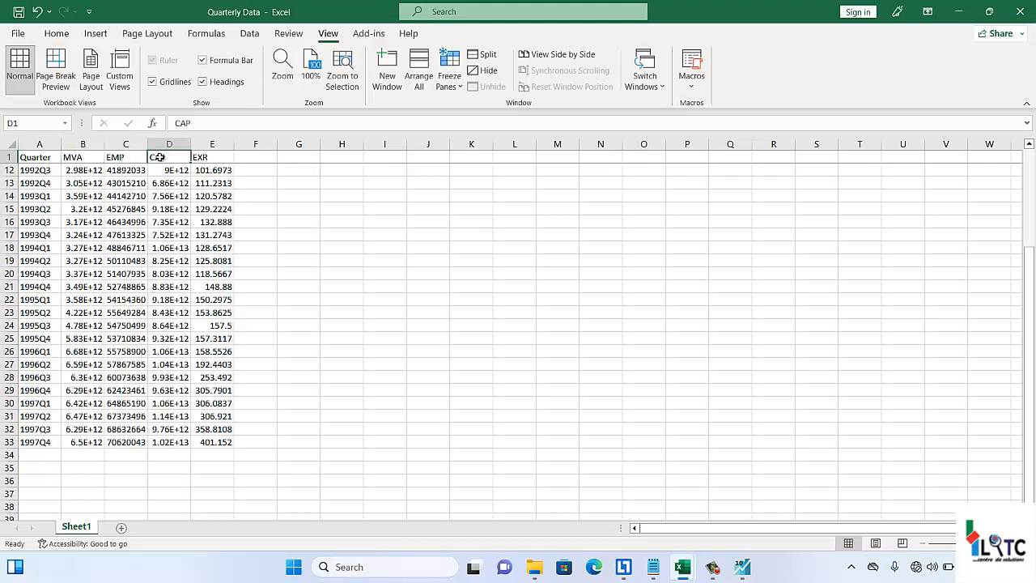
pyautogui.click(210, 157)
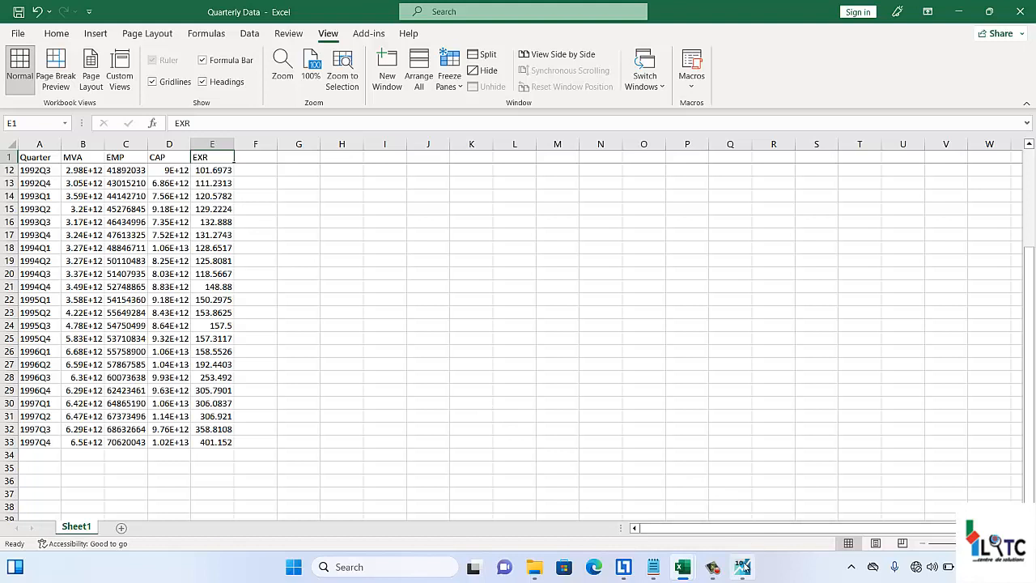
# Step: Switch to EViews, start an import from file and browse to the YouTube folder on the Desktop
pyautogui.click(743, 567)
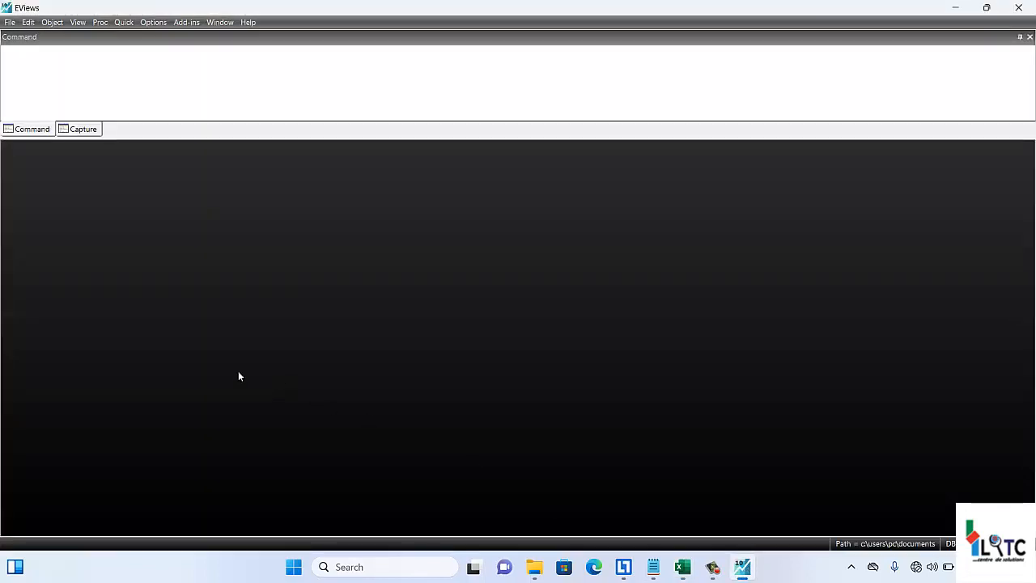
pyautogui.click(10, 22)
pyautogui.moveTo(109, 119)
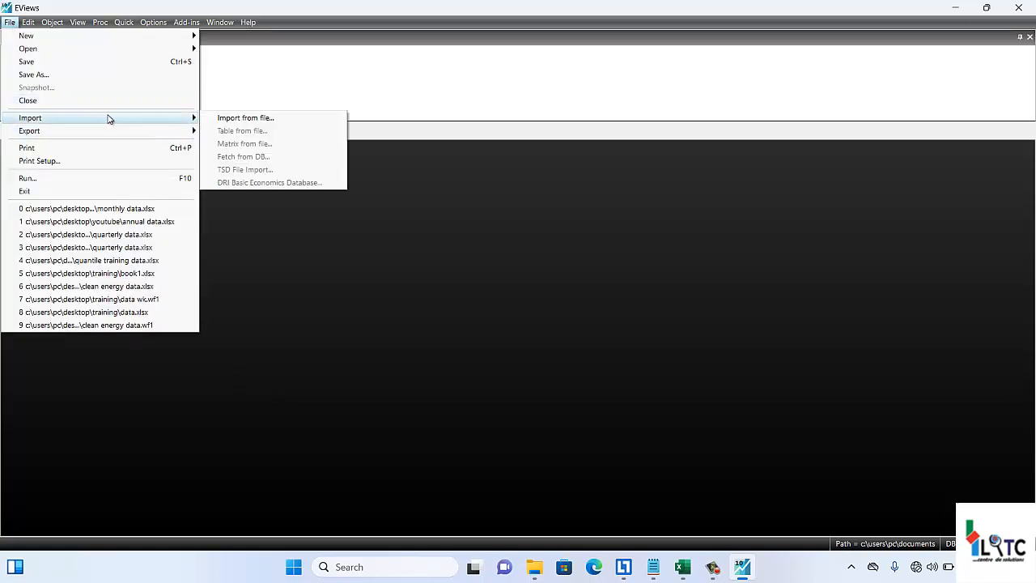
pyautogui.click(222, 119)
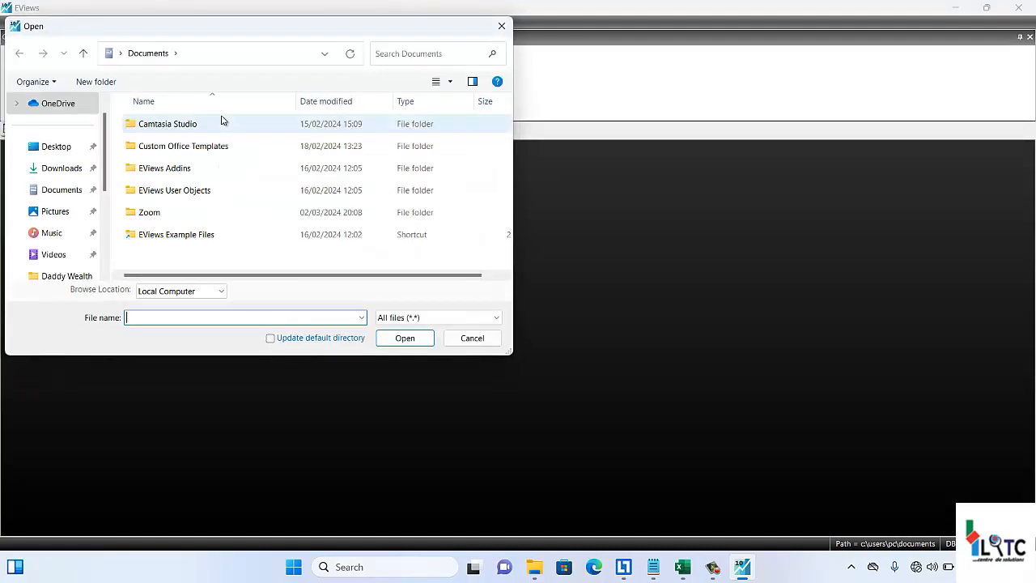
pyautogui.click(108, 243)
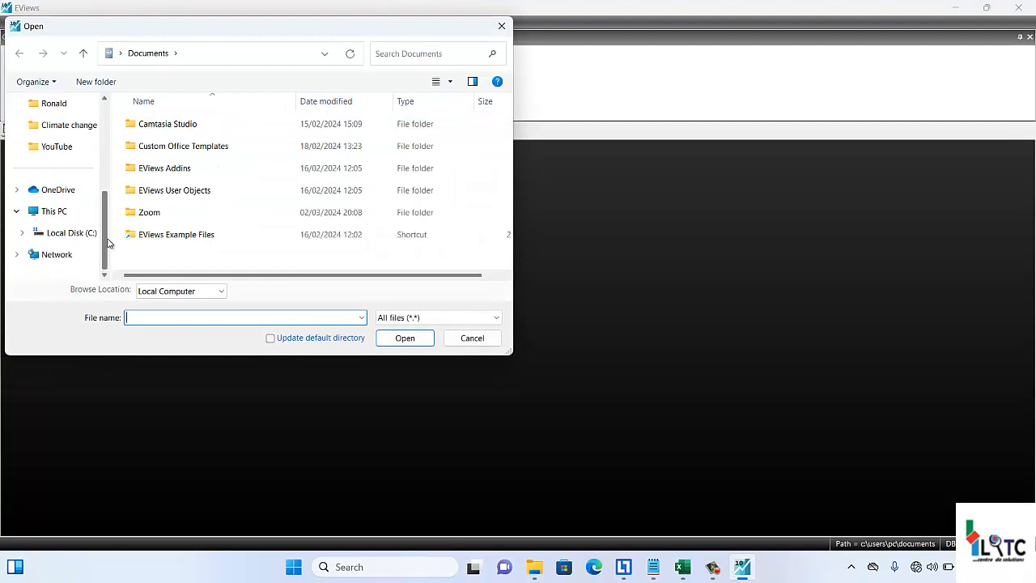
pyautogui.click(74, 156)
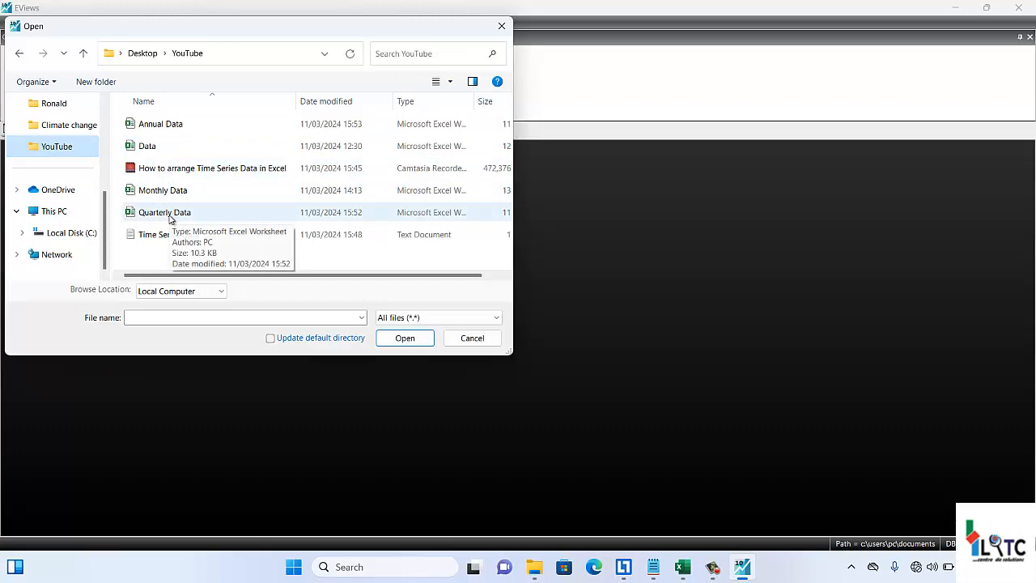
# Step: Look at the Quarterly Data workbook in Excel and return to the EViews file selection
pyautogui.click(677, 572)
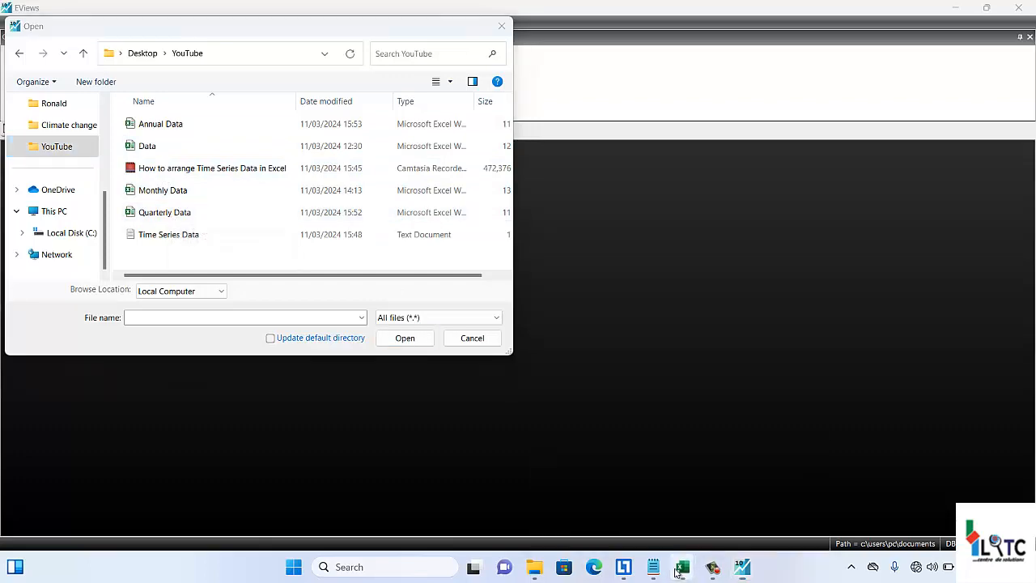
pyautogui.click(717, 509)
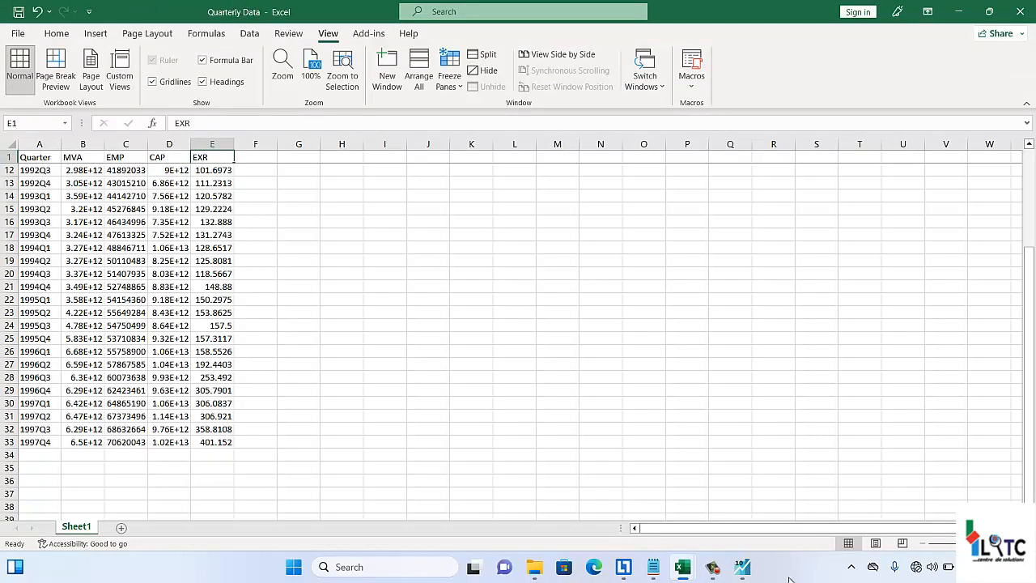
pyautogui.click(741, 570)
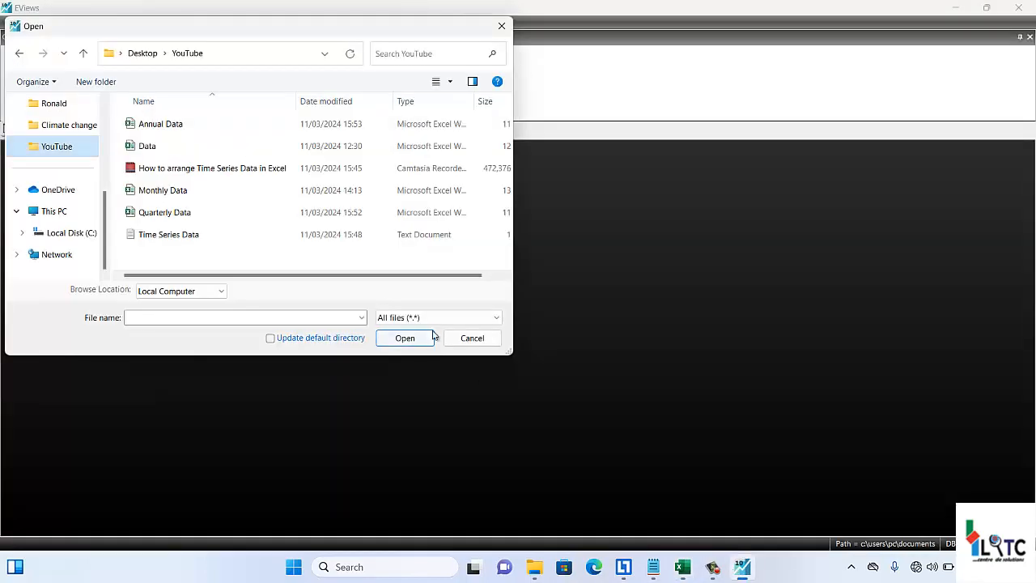
# Step: Import Sheet1 of Quarterly Data into a new workfile dated by the quarter series, keeping the default read settings and not linking to the source
pyautogui.click(185, 214)
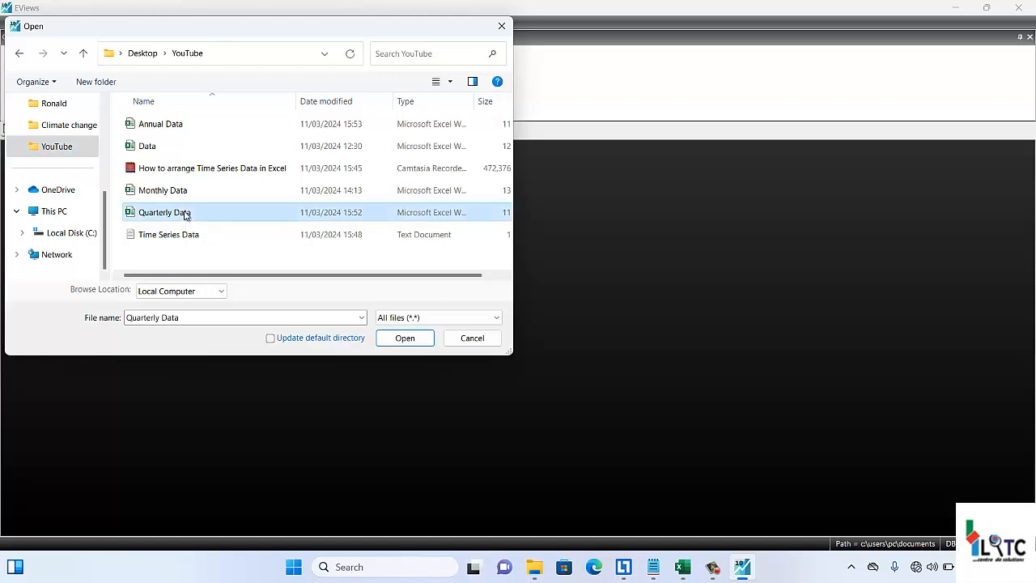
pyautogui.click(419, 340)
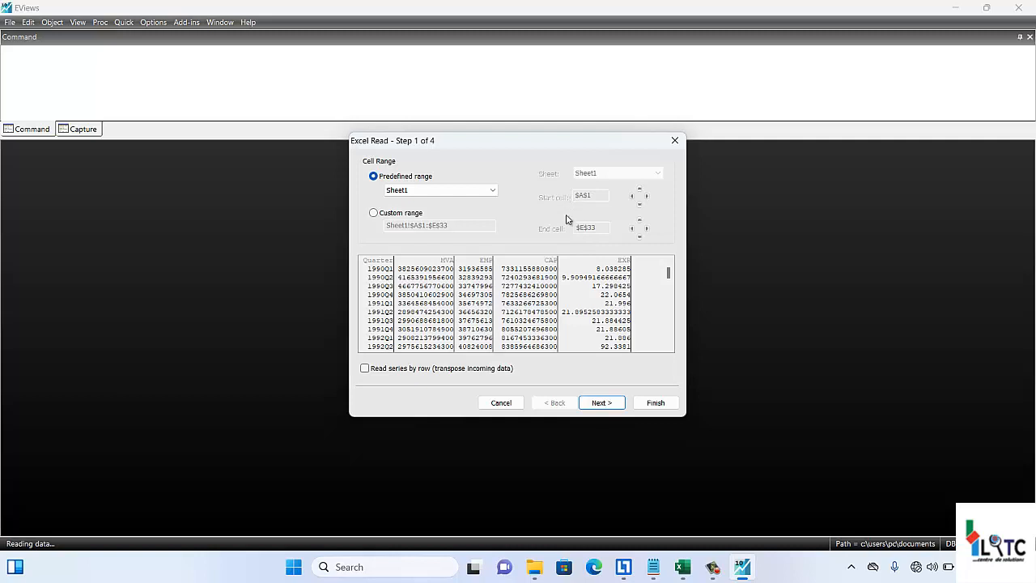
pyautogui.click(599, 402)
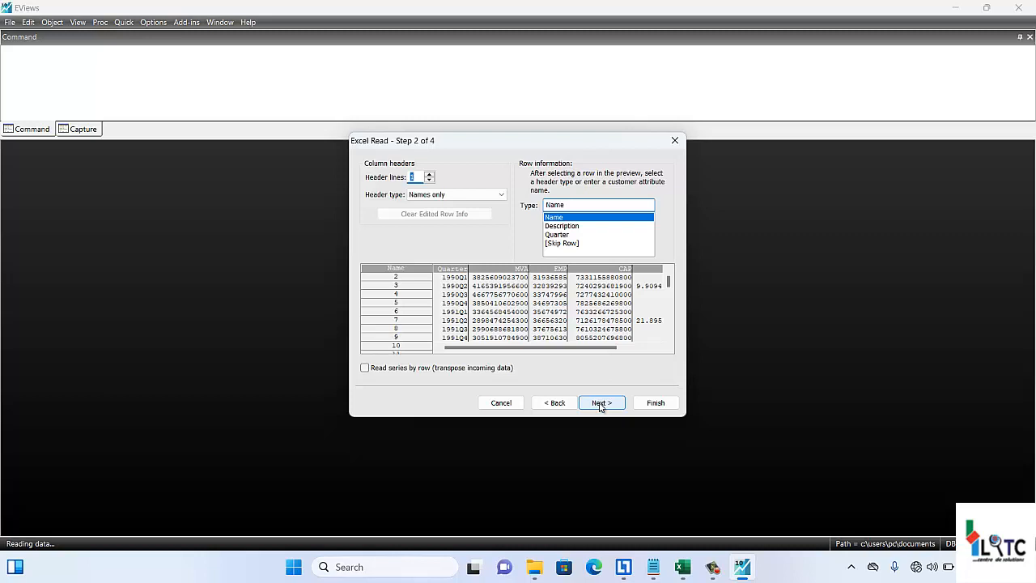
pyautogui.click(600, 402)
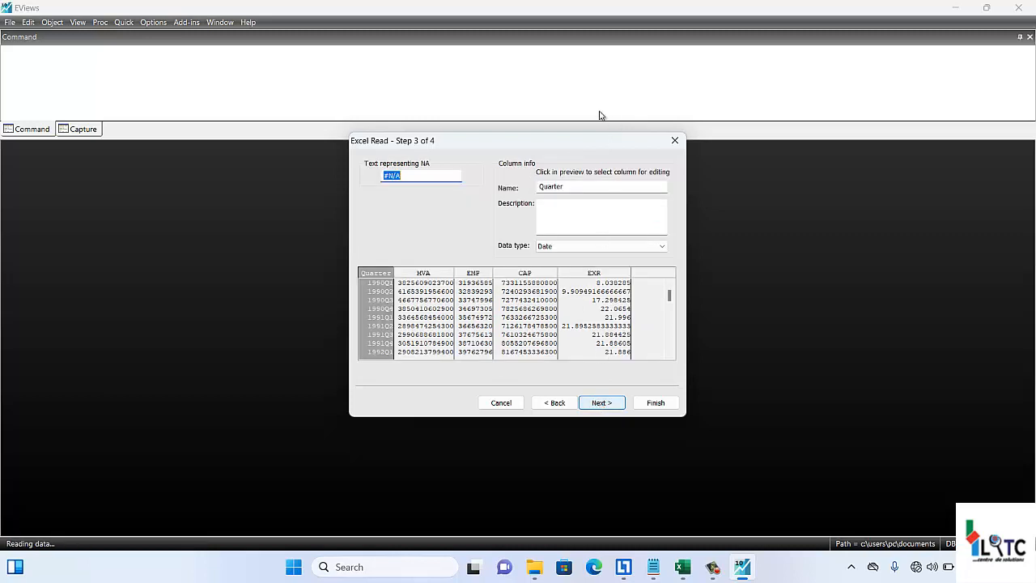
pyautogui.click(572, 187)
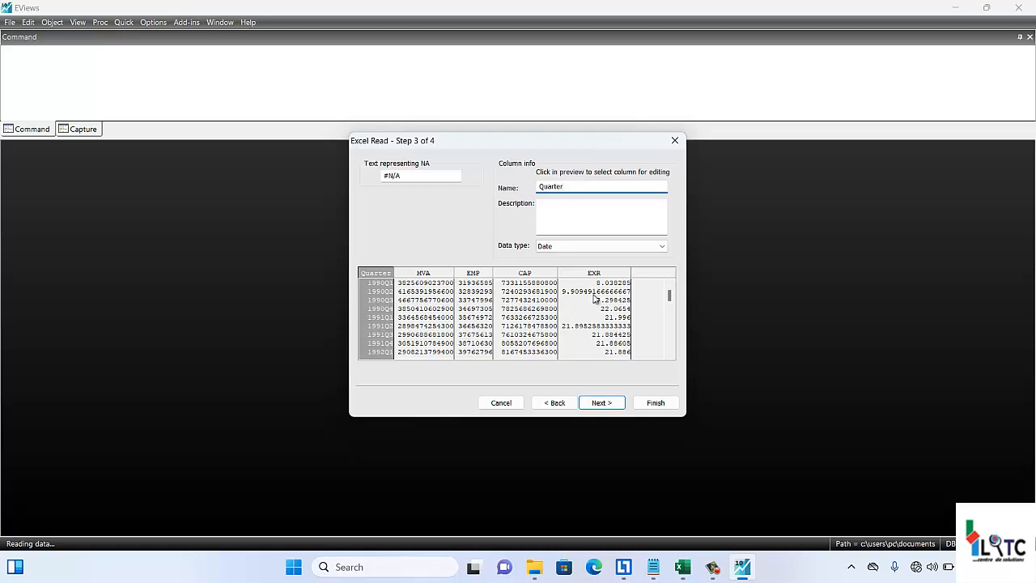
pyautogui.click(602, 402)
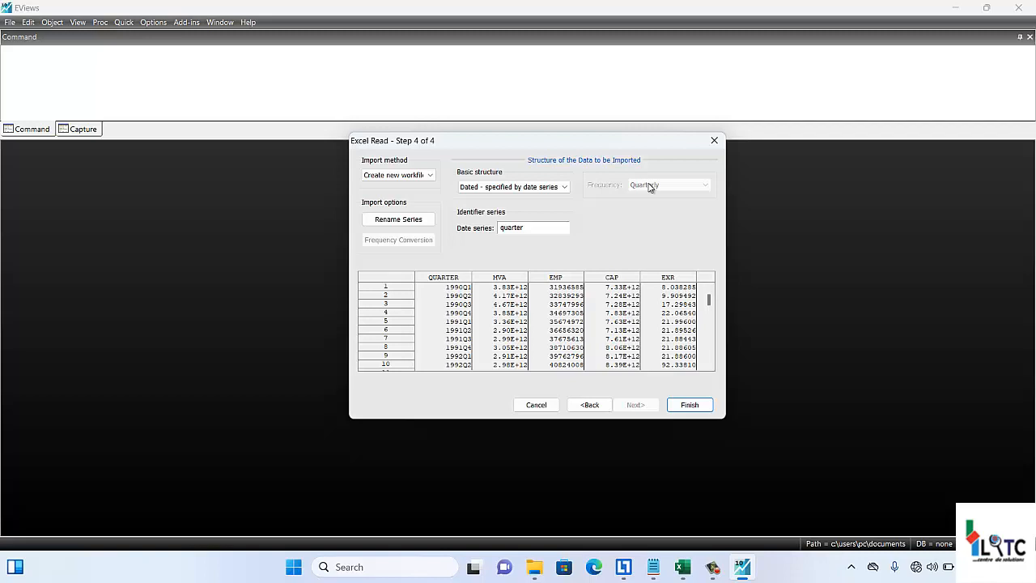
pyautogui.click(690, 405)
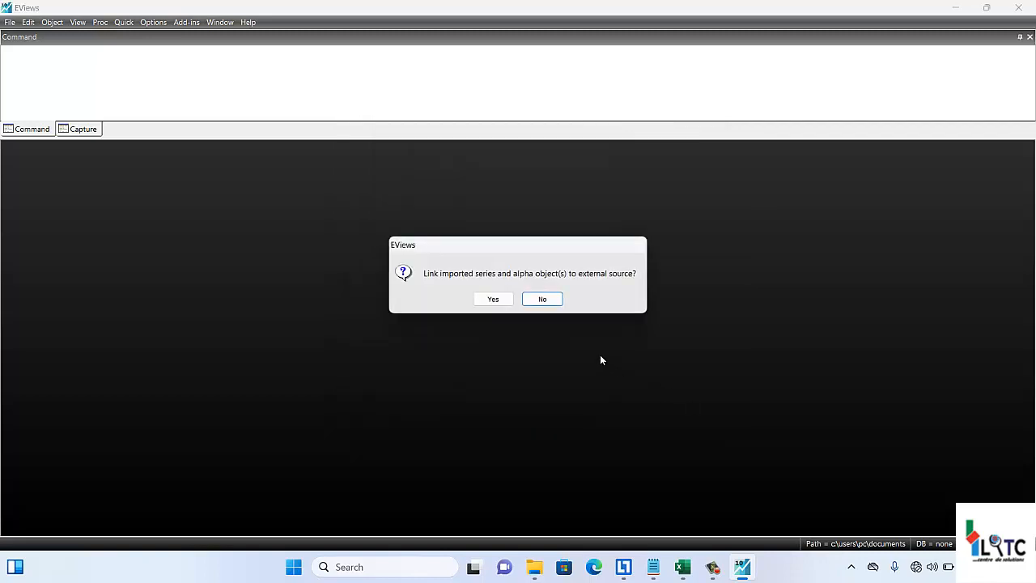
pyautogui.click(542, 300)
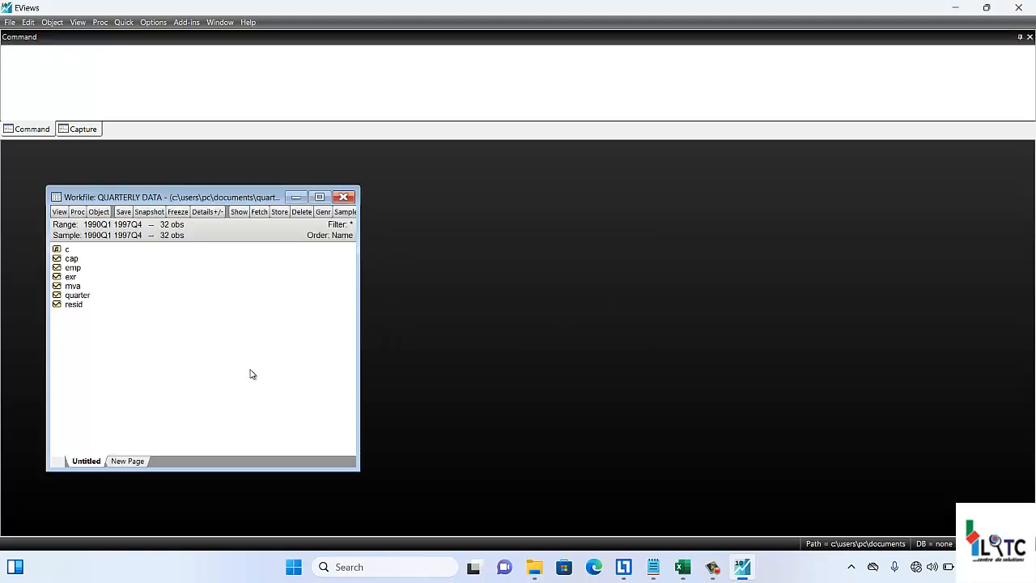
# Step: Review the imported series cap, emp, exr, mva and quarter and the range of the QUARTERLY DATA workfile
pyautogui.click(73, 258)
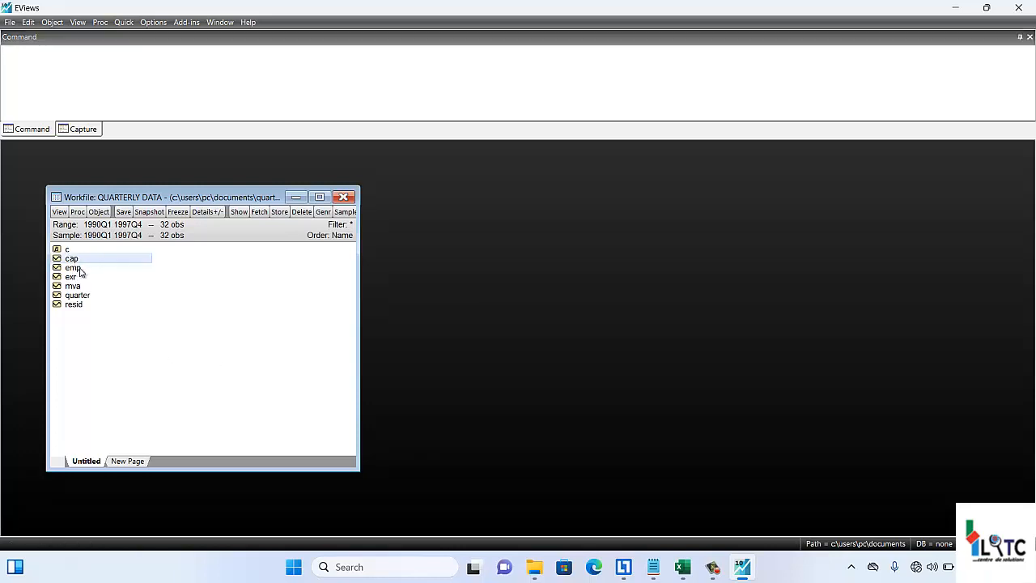
pyautogui.click(79, 270)
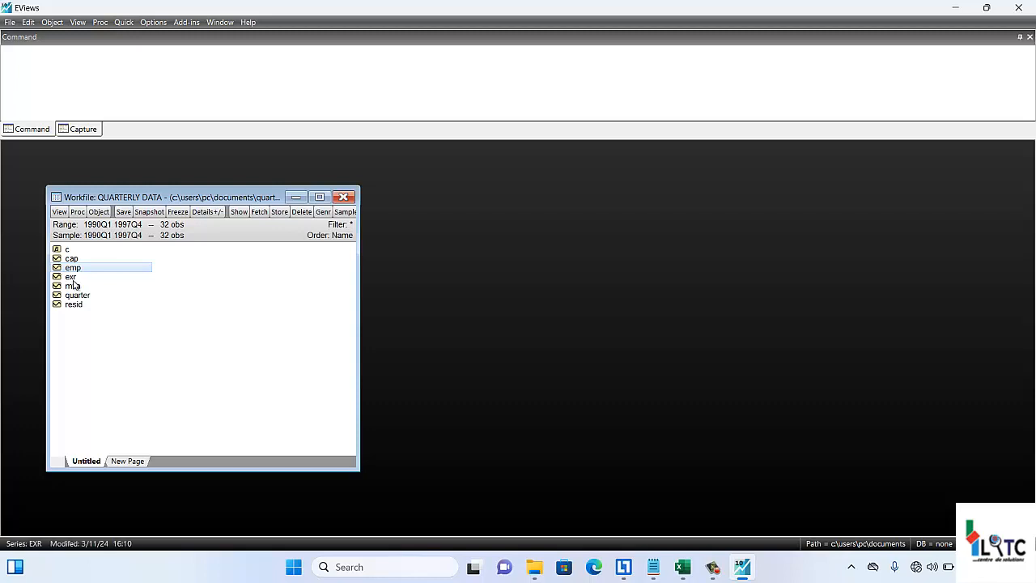
pyautogui.click(72, 280)
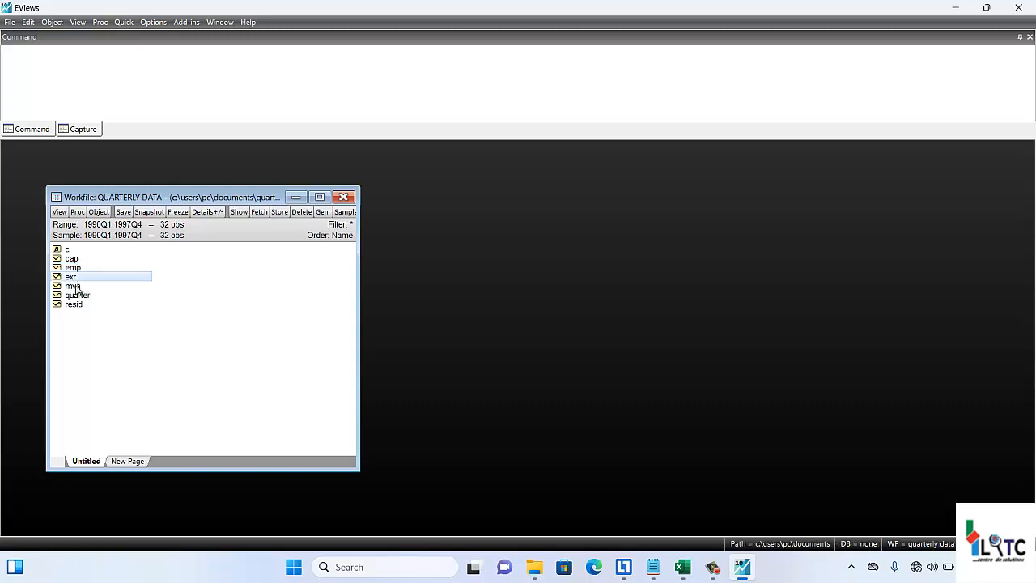
pyautogui.click(77, 288)
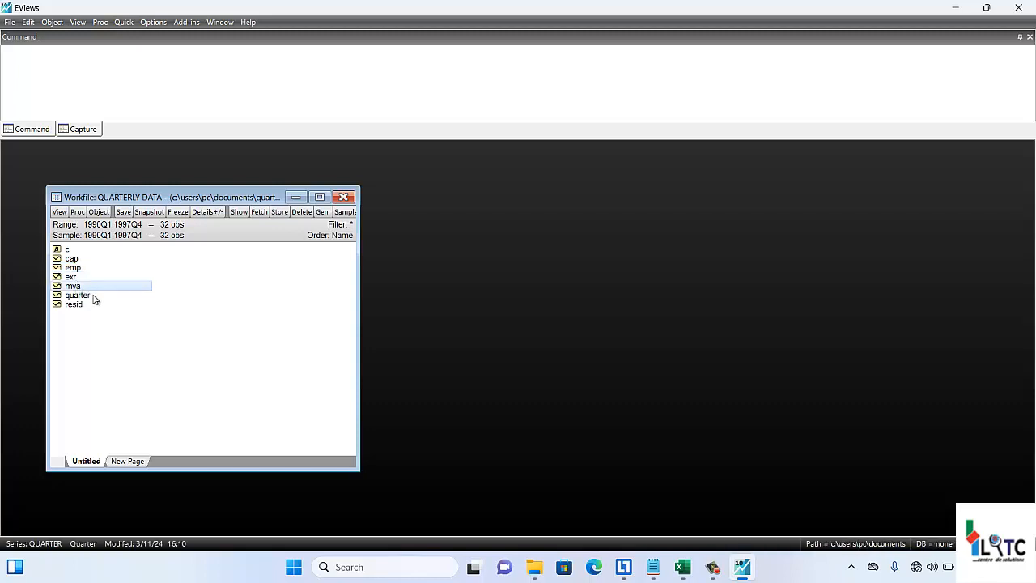
pyautogui.click(84, 296)
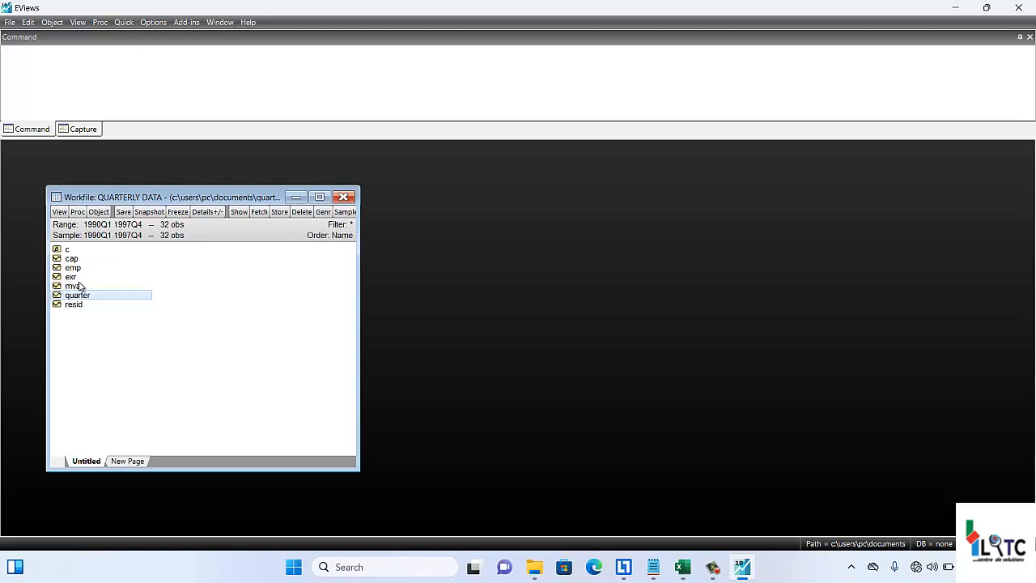
pyautogui.click(101, 225)
pyautogui.click(78, 286)
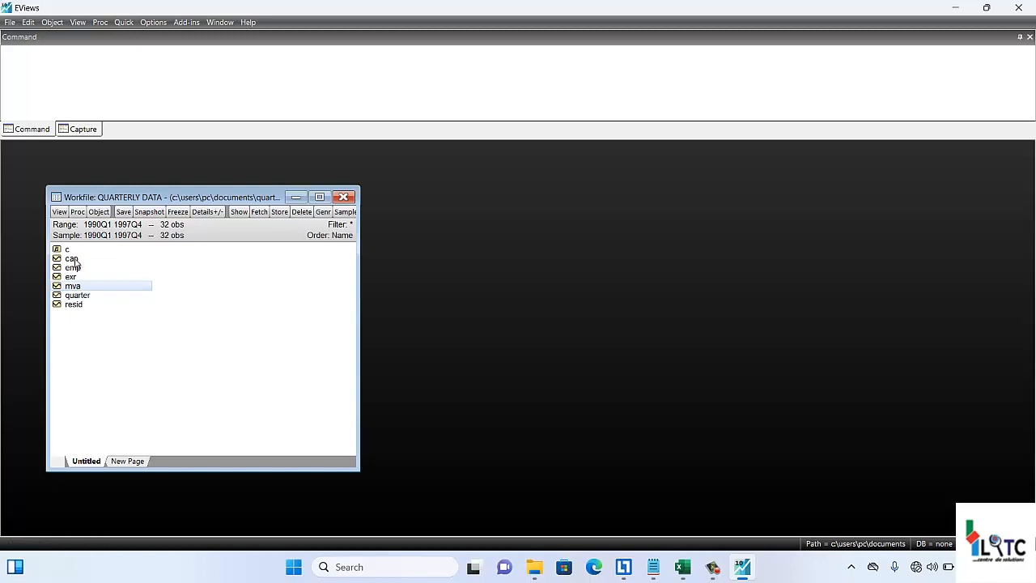
pyautogui.click(75, 260)
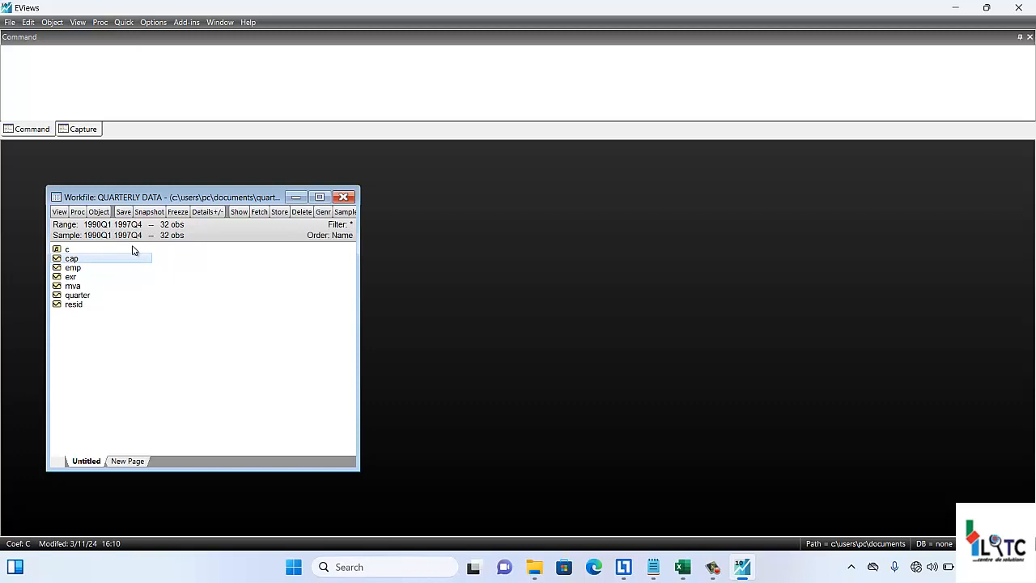
# Step: Open the series cap, emp, exr and mva together as a group
pyautogui.hotkey('shift', 'Down')
pyautogui.hotkey('shift', 'Down')
pyautogui.hotkey('shift', 'Down')
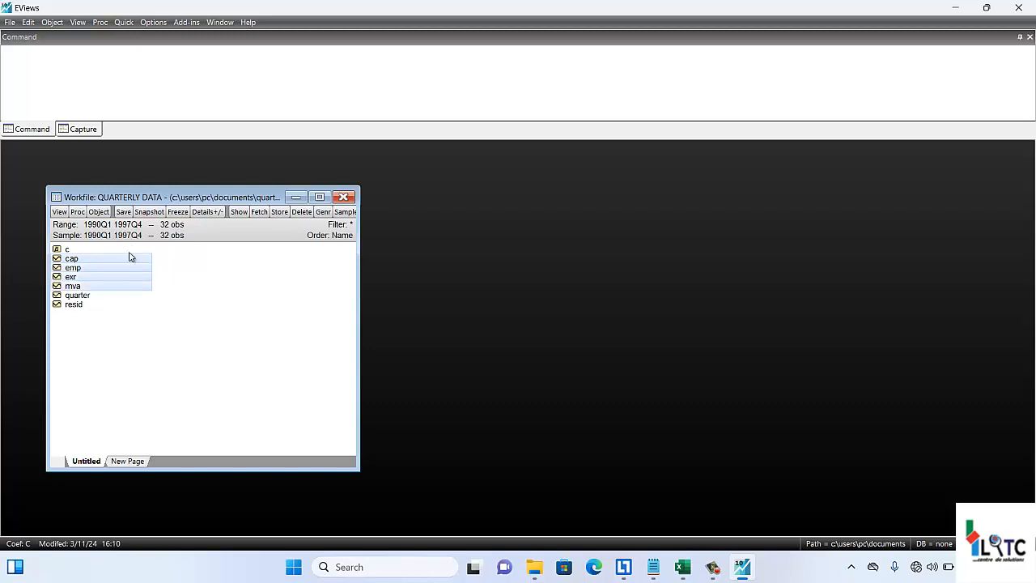
pyautogui.rightClick(125, 271)
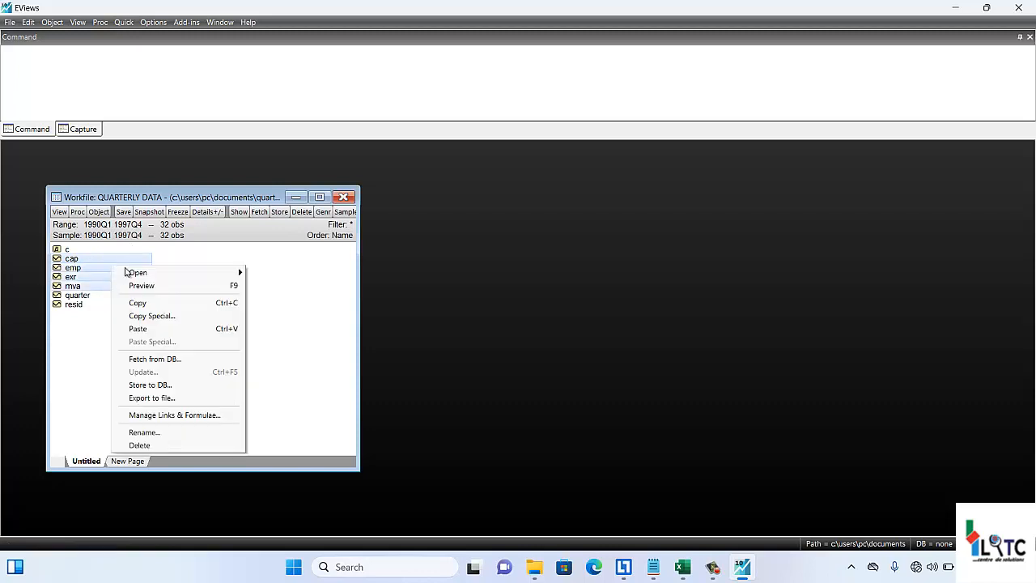
pyautogui.moveTo(219, 275)
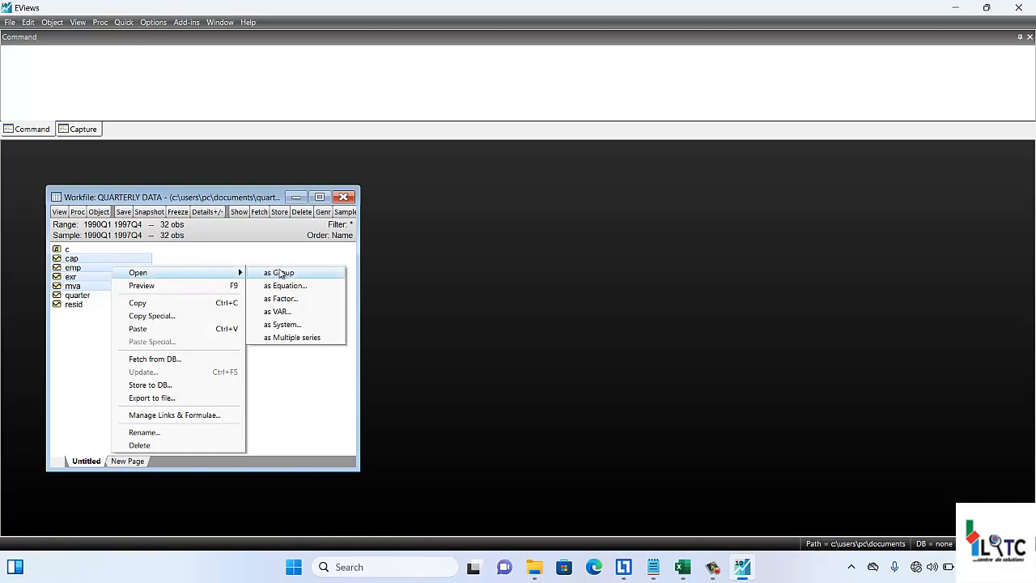
pyautogui.click(280, 272)
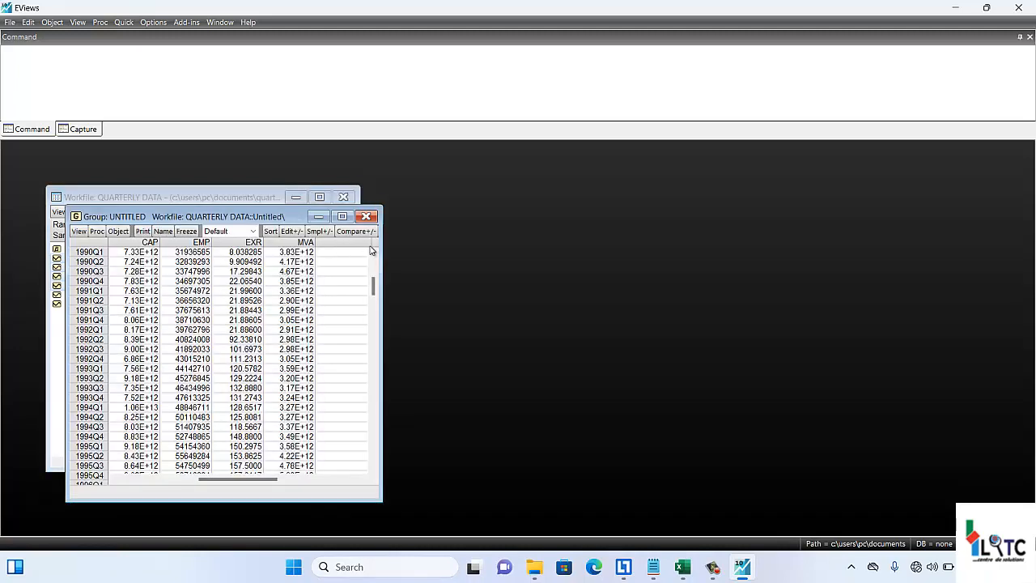
# Step: Save the workfile and examine the quarterly dates and the CAP and EMP columns in the group spreadsheet
pyautogui.scroll(1, 374, 271)
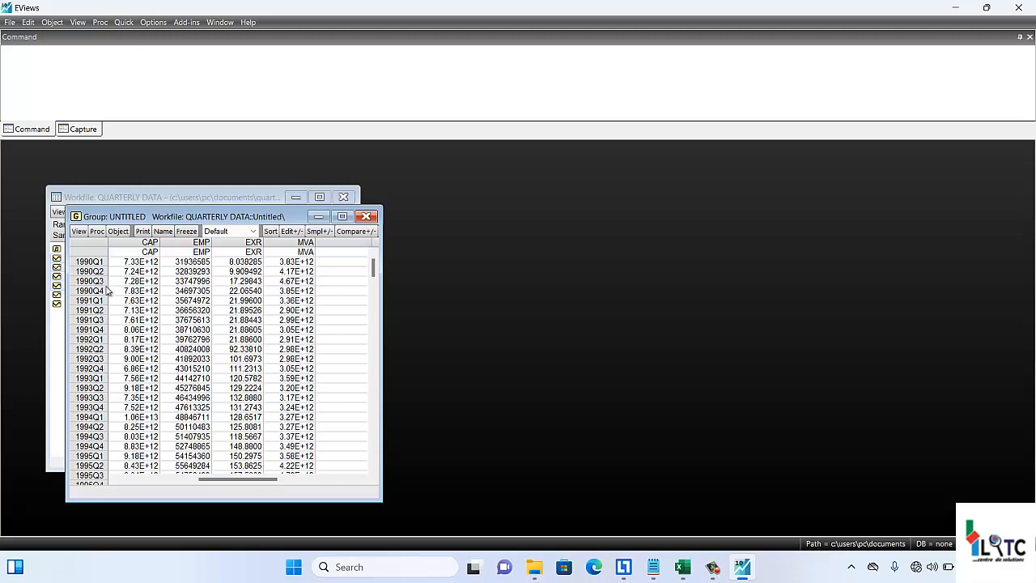
pyautogui.hotkey('ctrl', 's')
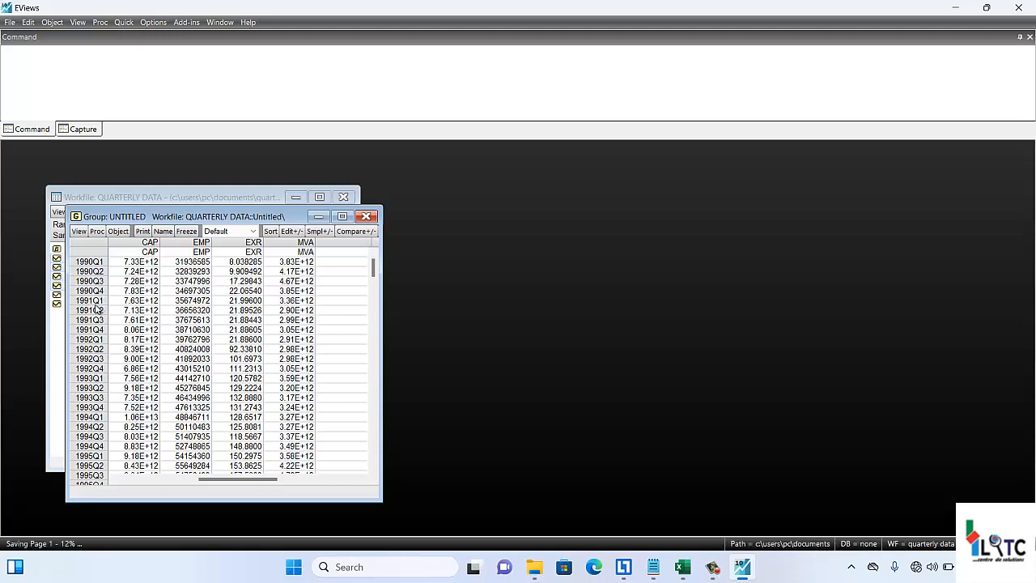
pyautogui.click(151, 252)
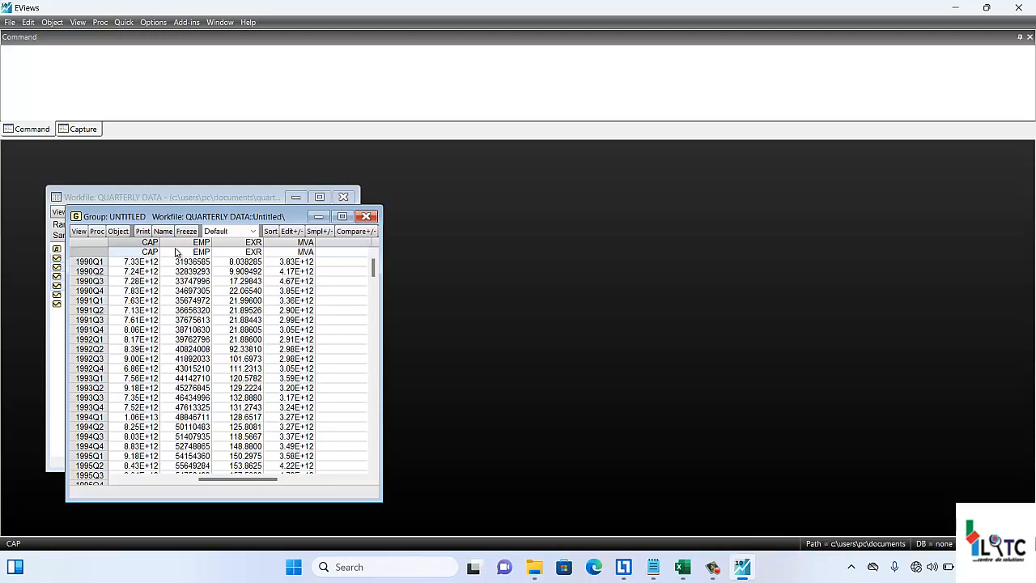
pyautogui.click(202, 253)
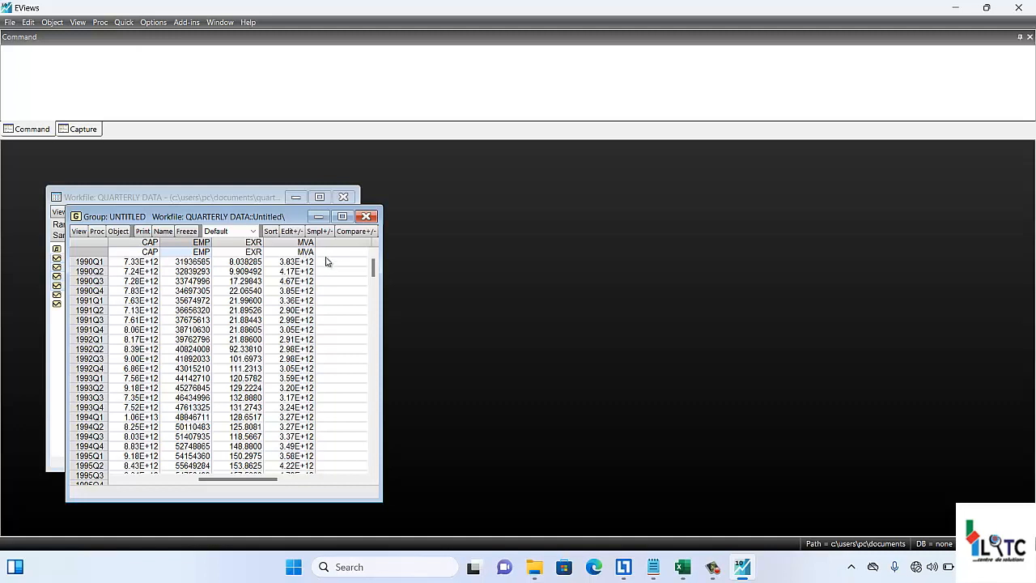
# Step: Close and delete the untitled group, and close the QUARTERLY DATA workfile without saving
pyautogui.click(365, 216)
pyautogui.click(490, 310)
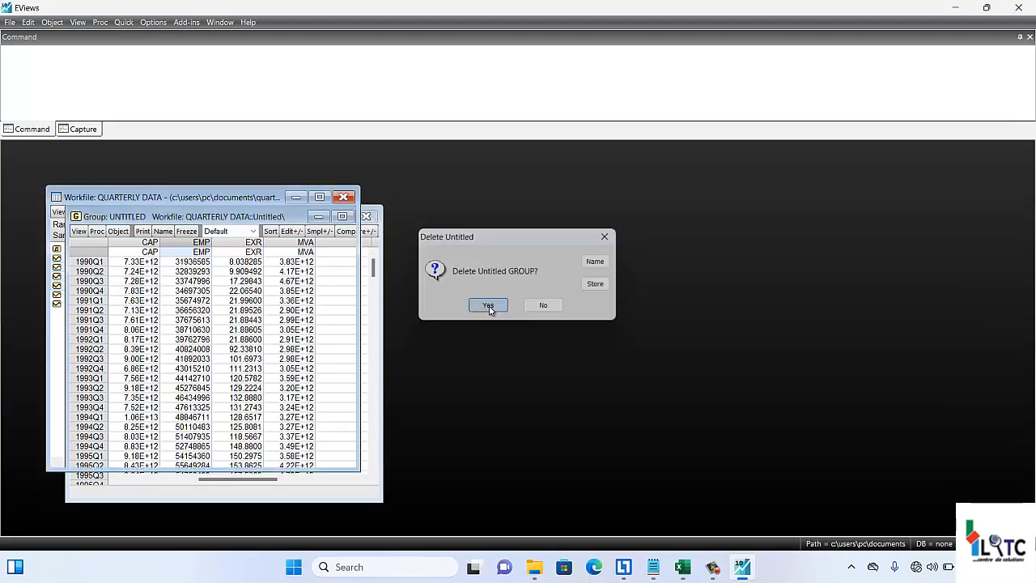
pyautogui.click(346, 197)
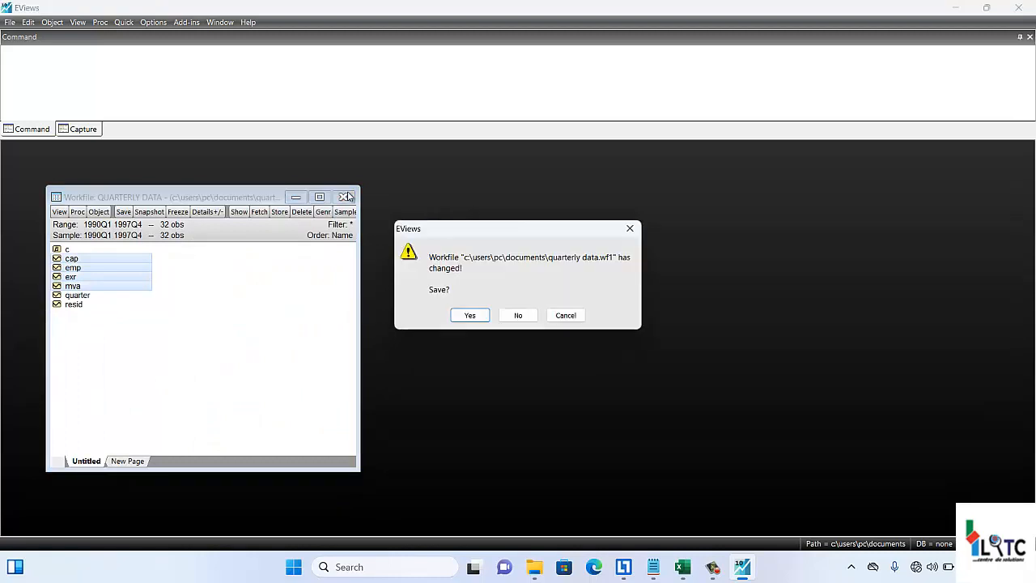
pyautogui.click(519, 315)
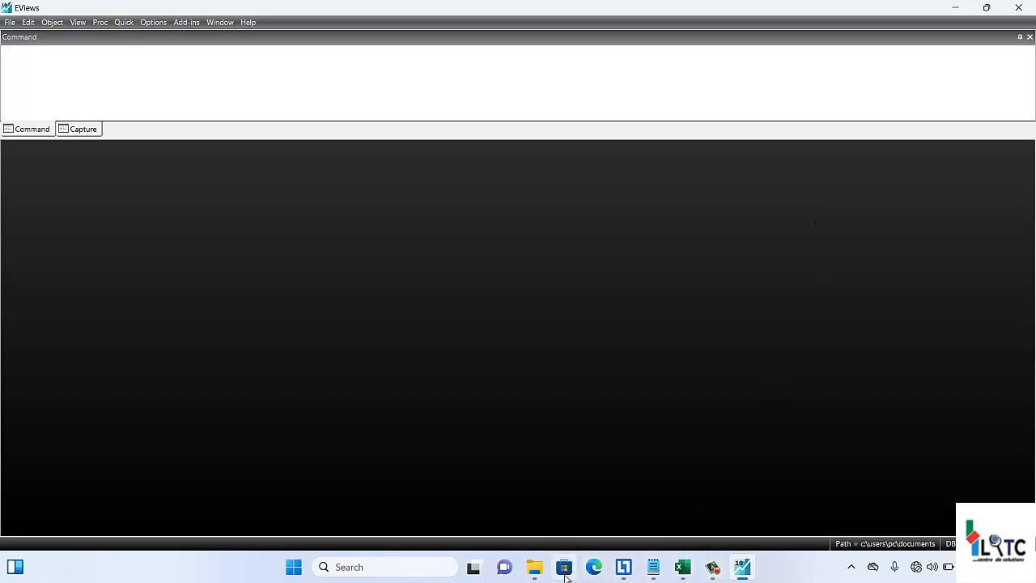
# Step: Switch to the YouTube folder in File Explorer and open the Annual Data workbook in Excel
pyautogui.click(534, 566)
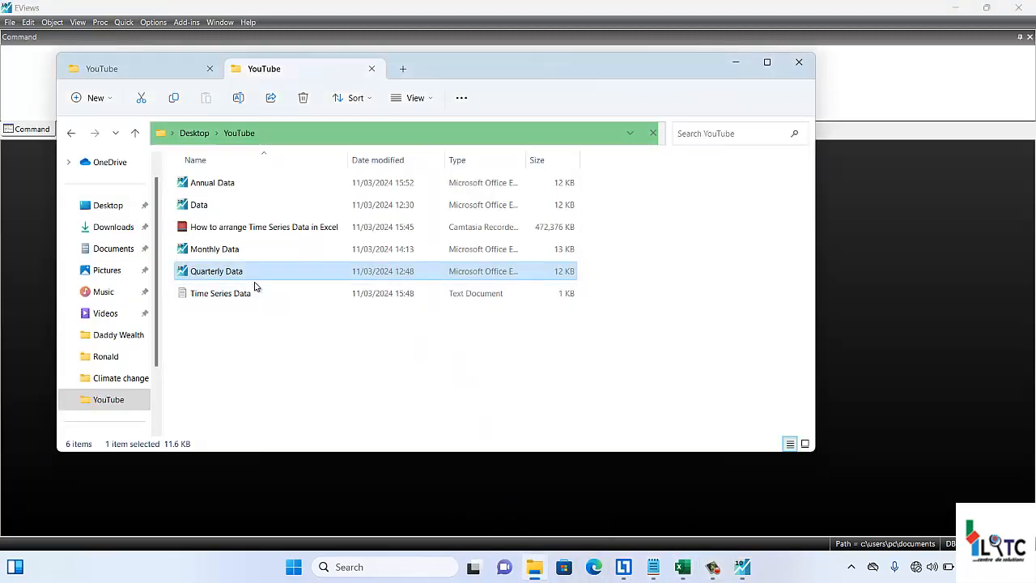
pyautogui.click(208, 185)
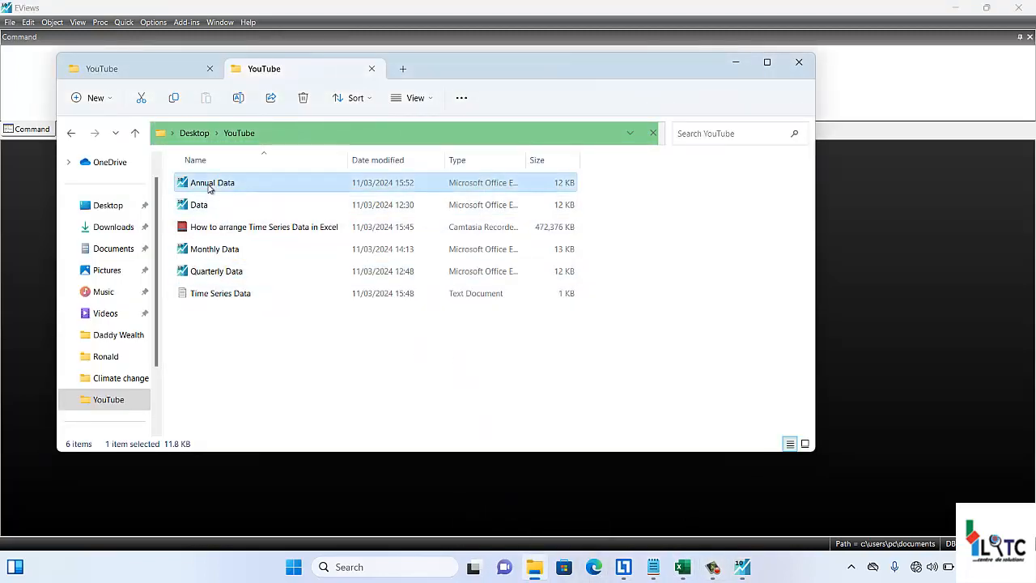
pyautogui.rightClick(210, 186)
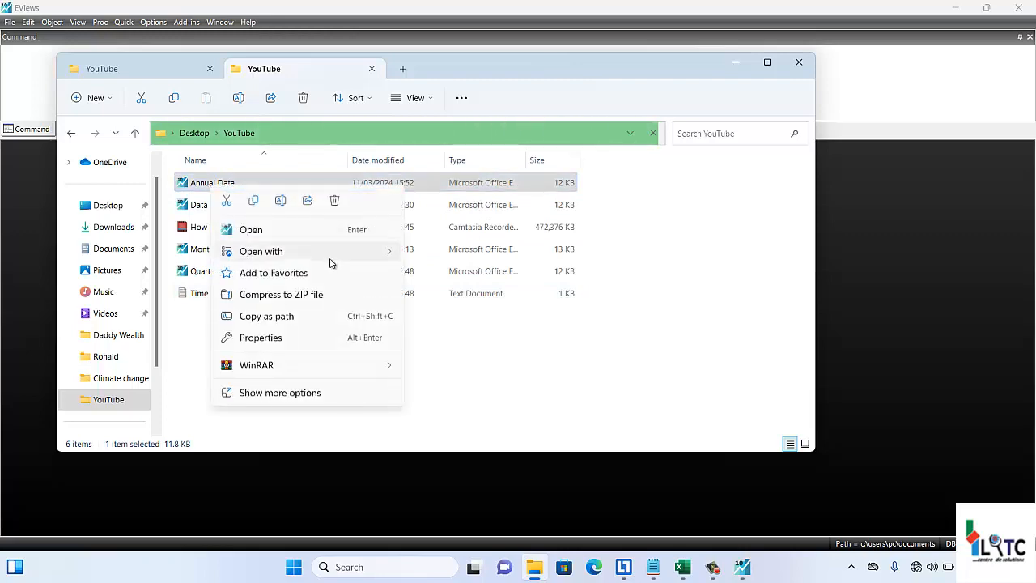
pyautogui.moveTo(335, 256)
pyautogui.click(438, 274)
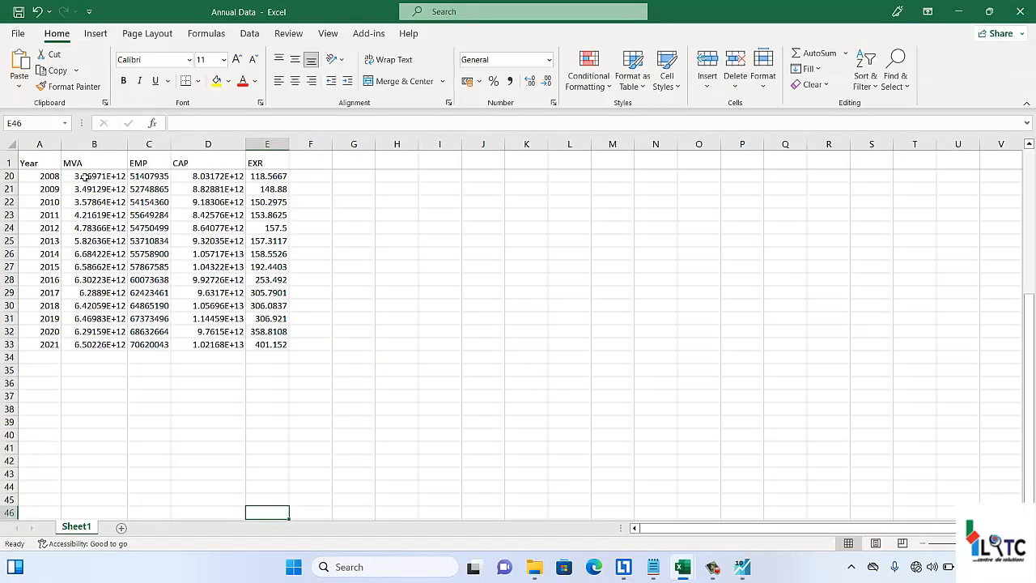
# Step: Examine the Year column of the annual data from its heading through 1990 to 2021
pyautogui.click(40, 166)
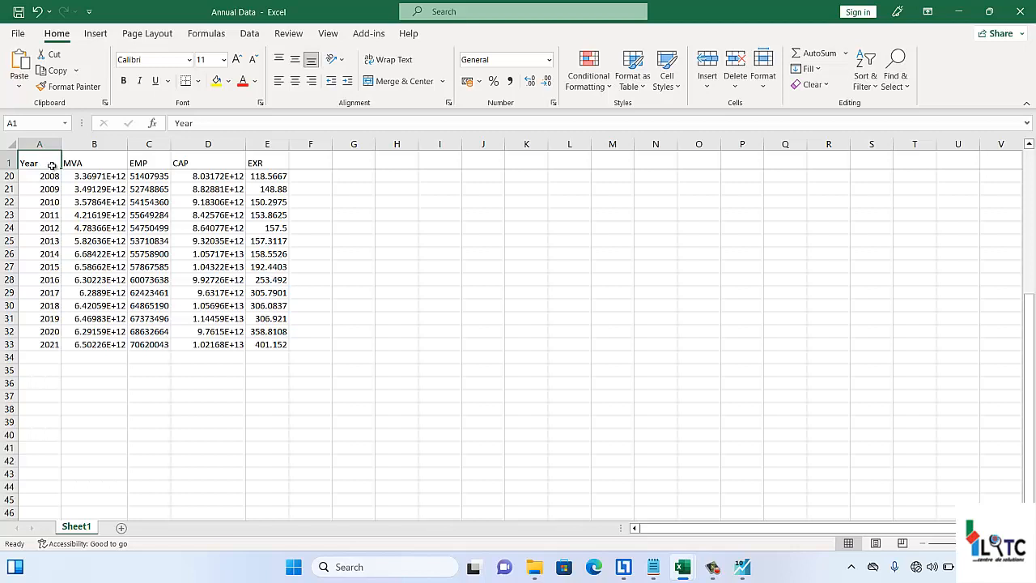
pyautogui.click(51, 176)
pyautogui.press('Up')
pyautogui.press('Up')
pyautogui.press('Up')
pyautogui.press('Up')
pyautogui.press('Up')
pyautogui.press('Up')
pyautogui.press('Up')
pyautogui.press('Up')
pyautogui.press('Up')
pyautogui.press('Up')
pyautogui.press('Up')
pyautogui.press('Up')
pyautogui.press('Up')
pyautogui.press('Up')
pyautogui.press('Up')
pyautogui.press('Up')
pyautogui.press('Up')
pyautogui.press('Up')
pyautogui.press('Up')
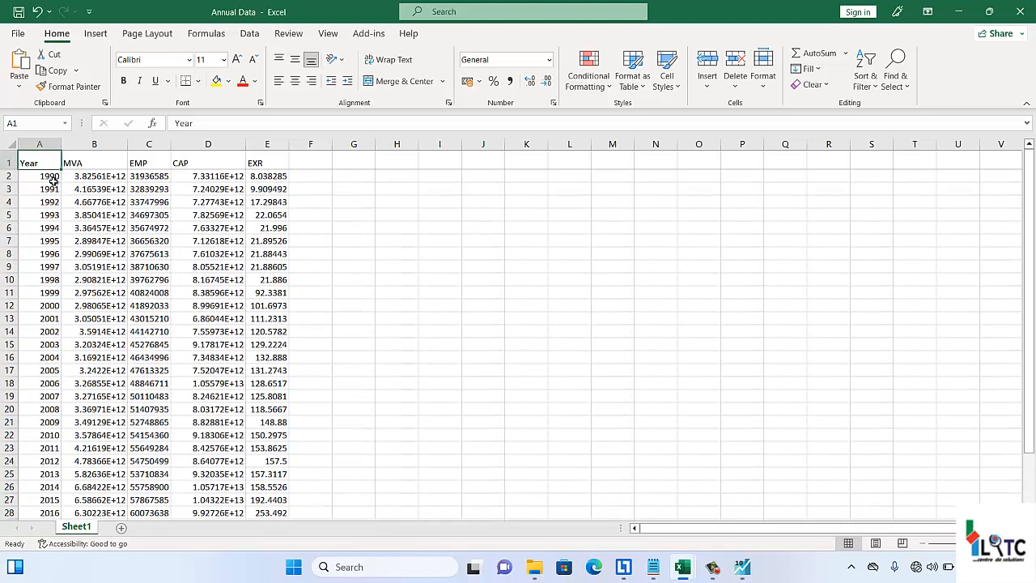
pyautogui.click(53, 181)
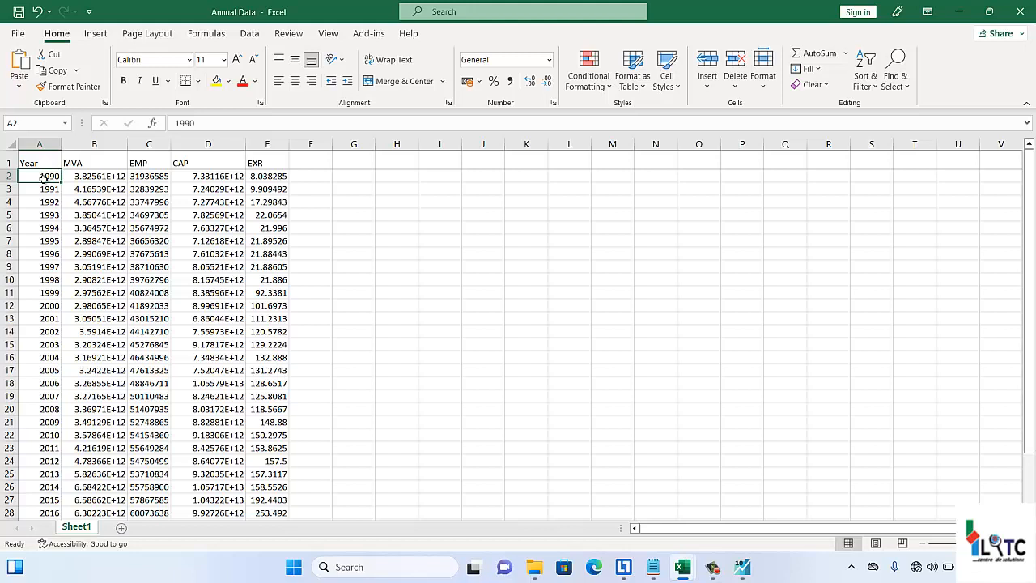
pyautogui.press('Down')
pyautogui.press('Down')
pyautogui.press('Down')
pyautogui.press('Down')
pyautogui.press('Down')
pyautogui.press('Down')
pyautogui.press('Down')
pyautogui.press('Down')
pyautogui.press('Down')
pyautogui.press('Down')
pyautogui.press('Down')
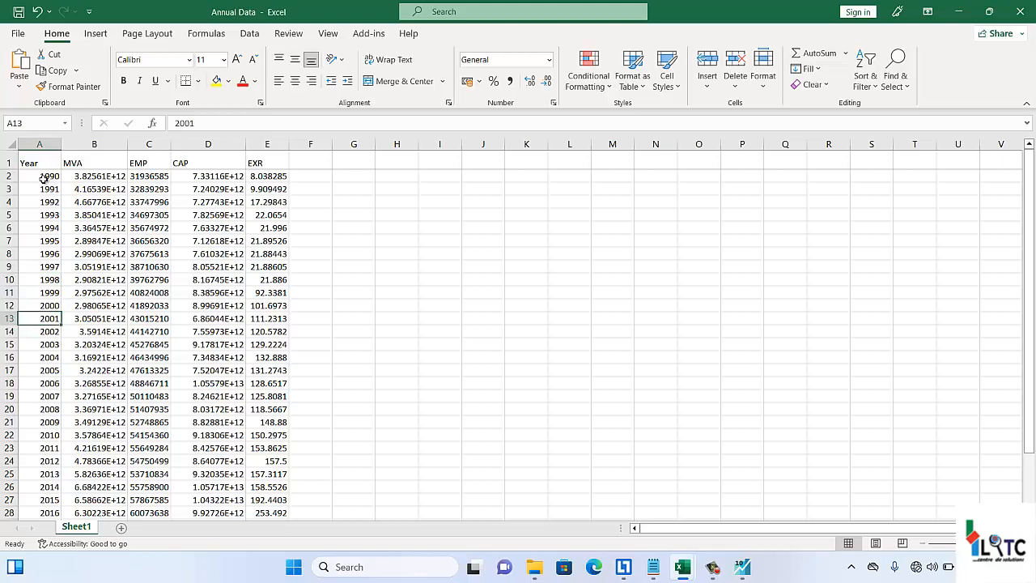
pyautogui.press('Down')
pyautogui.press('Down')
pyautogui.press('Down')
pyautogui.press('Down')
pyautogui.press('Down')
pyautogui.press('Down')
pyautogui.press('Down')
pyautogui.press('Down')
pyautogui.press('Down')
pyautogui.press('Down')
pyautogui.press('Down')
pyautogui.press('Down')
pyautogui.press('Down')
pyautogui.press('Down')
pyautogui.press('Down')
pyautogui.press('Down')
pyautogui.press('Down')
pyautogui.press('Down')
pyautogui.press('Down')
pyautogui.press('Down')
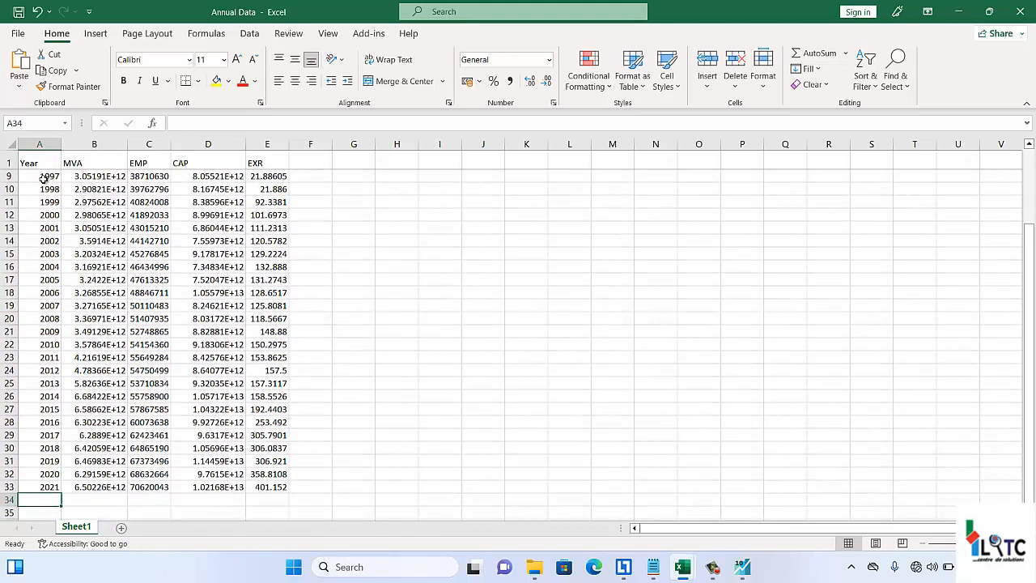
pyautogui.press('Up')
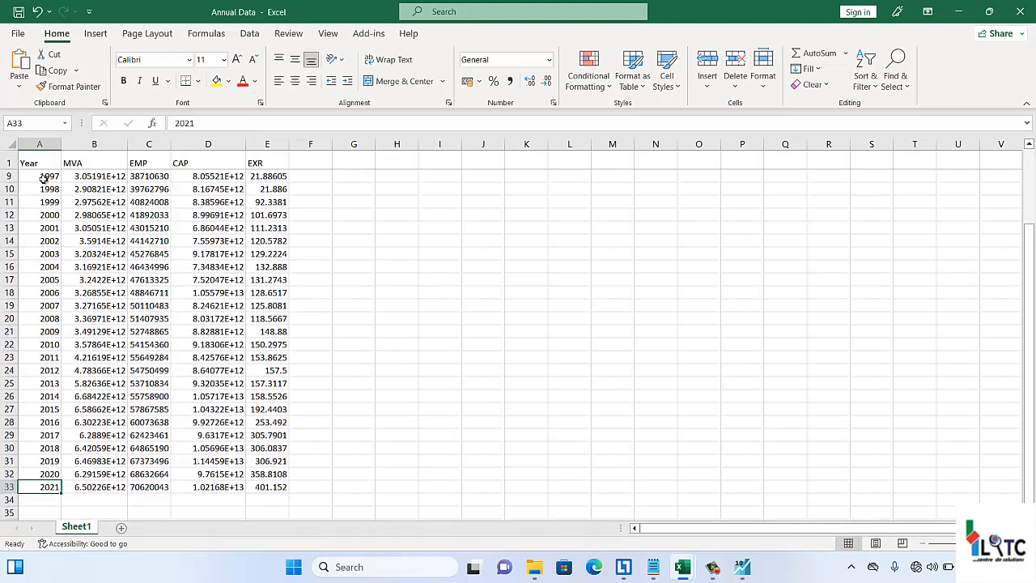
pyautogui.press('Up')
pyautogui.press('Up')
pyautogui.press('Up')
pyautogui.press('Up')
pyautogui.press('Up')
pyautogui.press('Up')
pyautogui.press('Up')
pyautogui.press('Up')
pyautogui.press('Up')
pyautogui.press('Up')
pyautogui.press('Up')
pyautogui.press('Up')
pyautogui.press('Up')
pyautogui.press('Up')
pyautogui.press('Up')
pyautogui.press('Up')
pyautogui.press('Up')
pyautogui.press('Up')
pyautogui.press('Up')
pyautogui.press('Up')
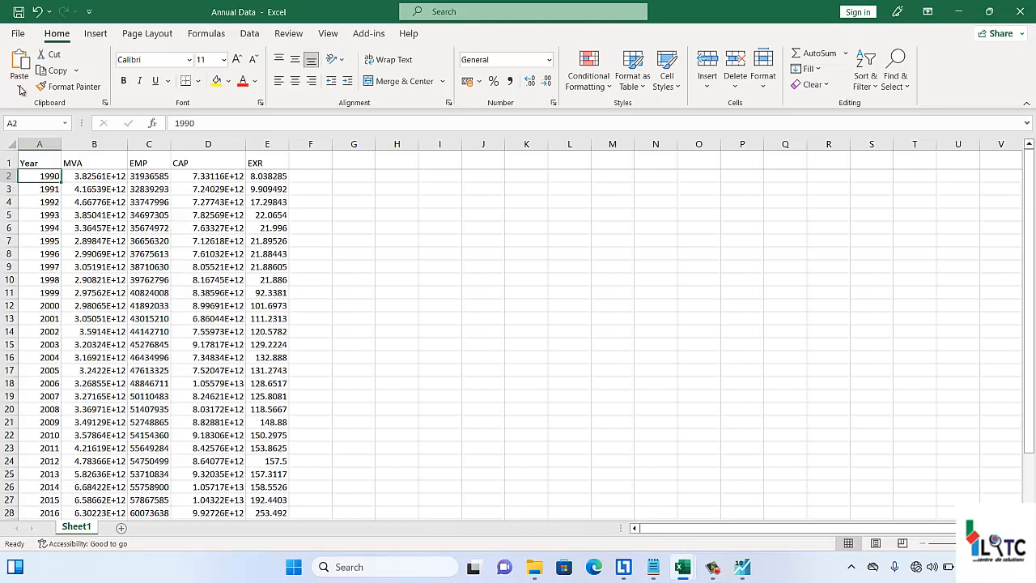
# Step: Look at the Year and MVA columns and the EMP, CAP and EXR headings of the annual data
pyautogui.click(39, 144)
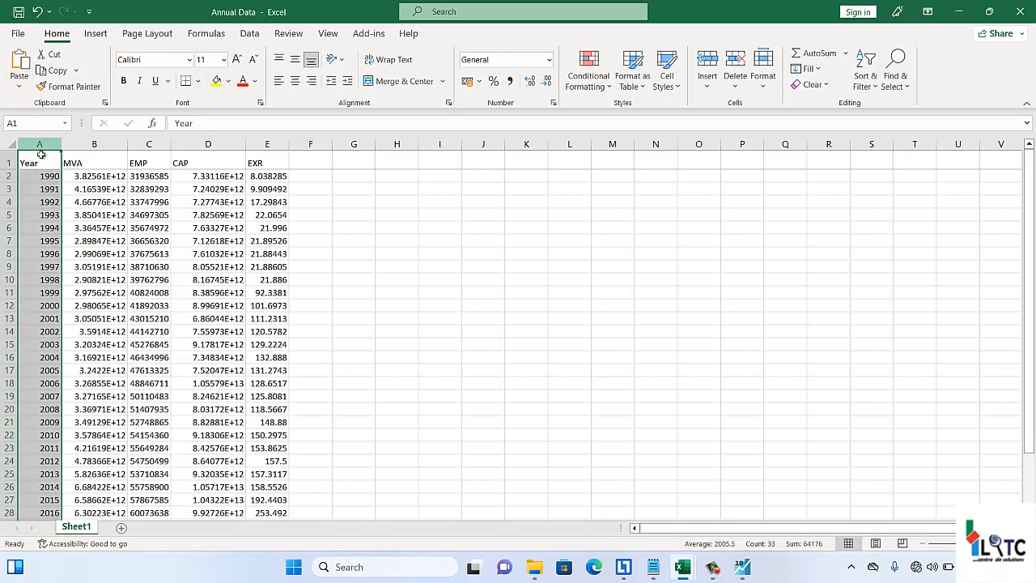
pyautogui.click(42, 172)
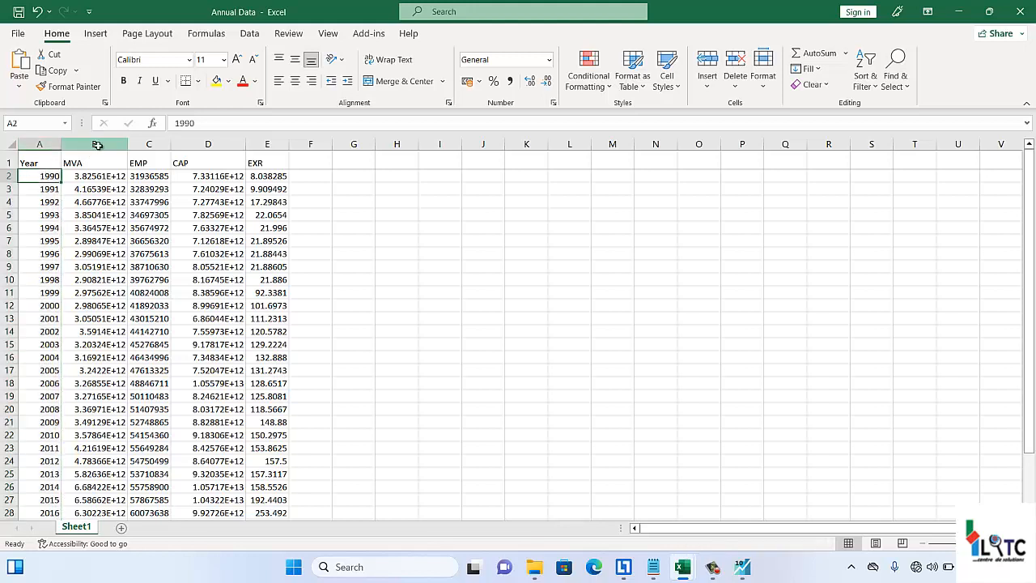
pyautogui.click(96, 144)
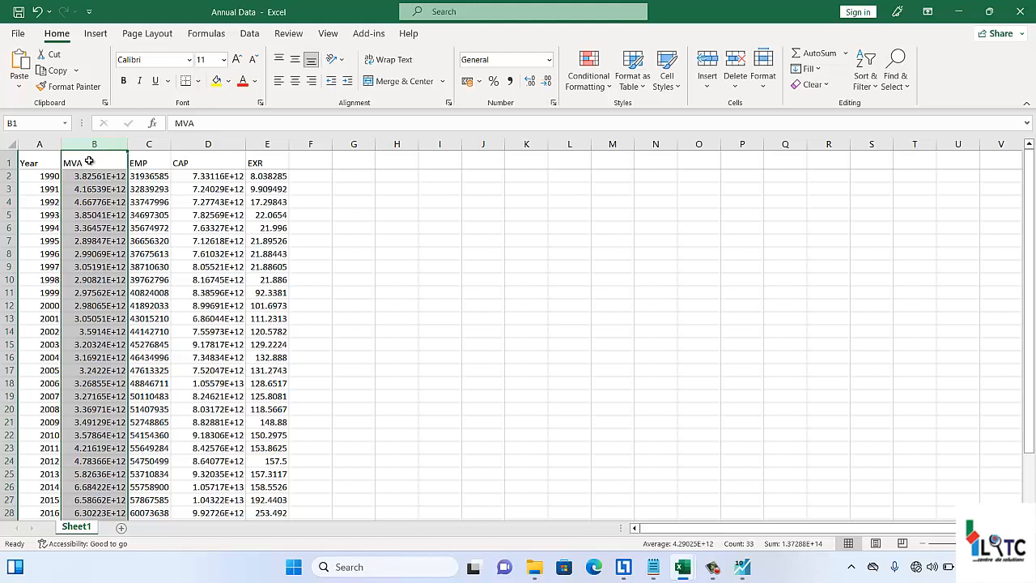
pyautogui.click(89, 161)
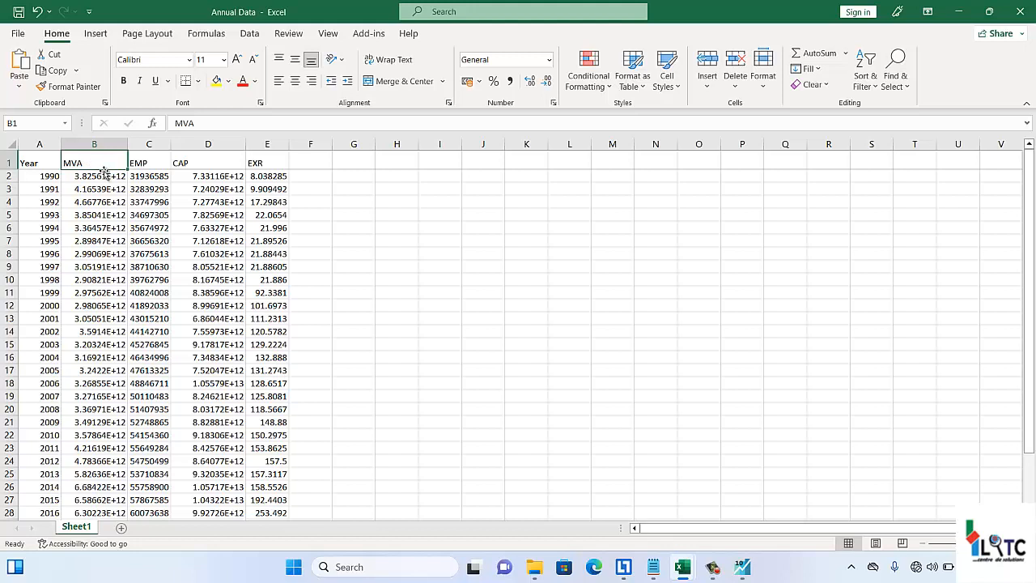
pyautogui.click(139, 161)
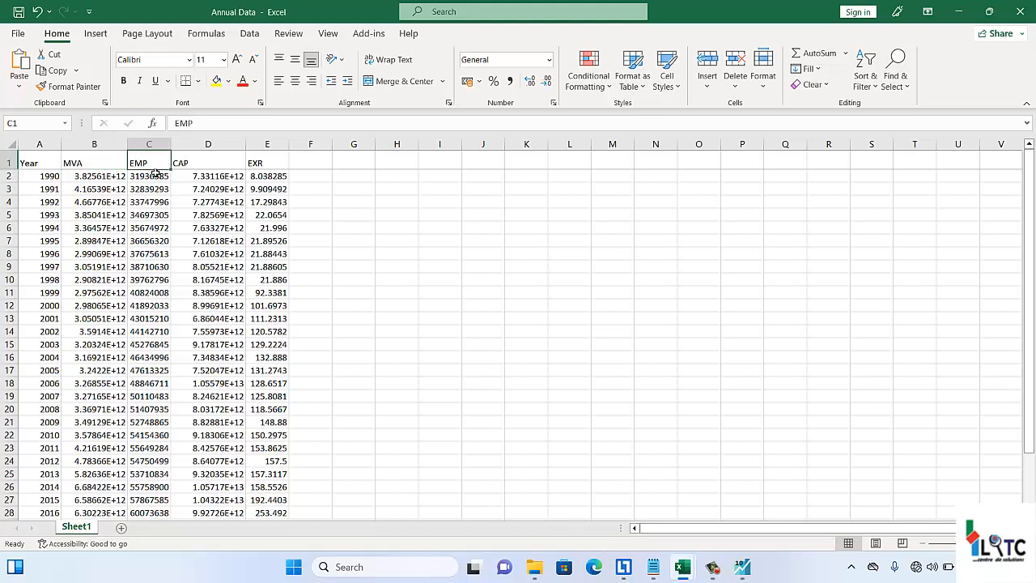
pyautogui.click(191, 165)
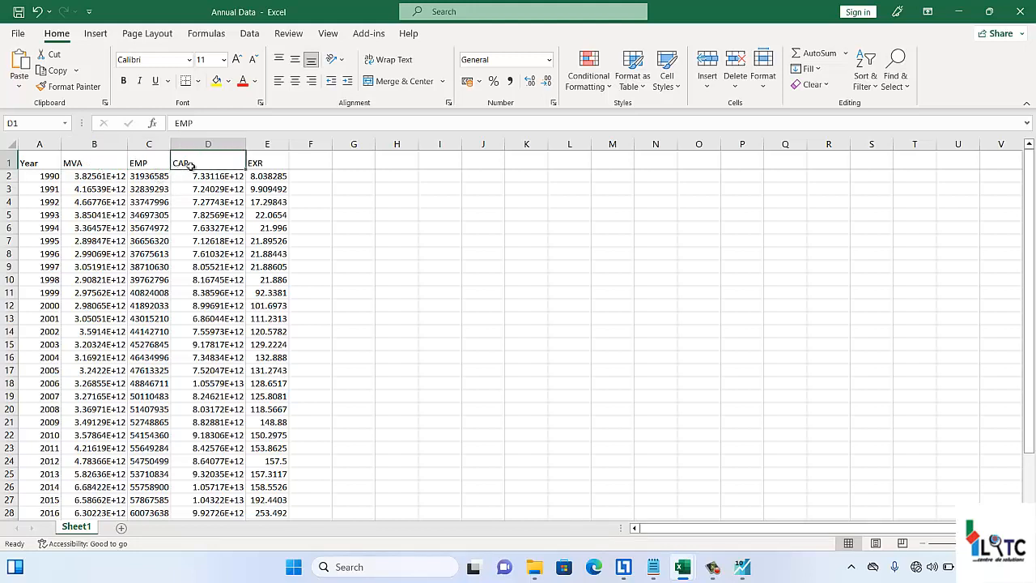
pyautogui.click(259, 166)
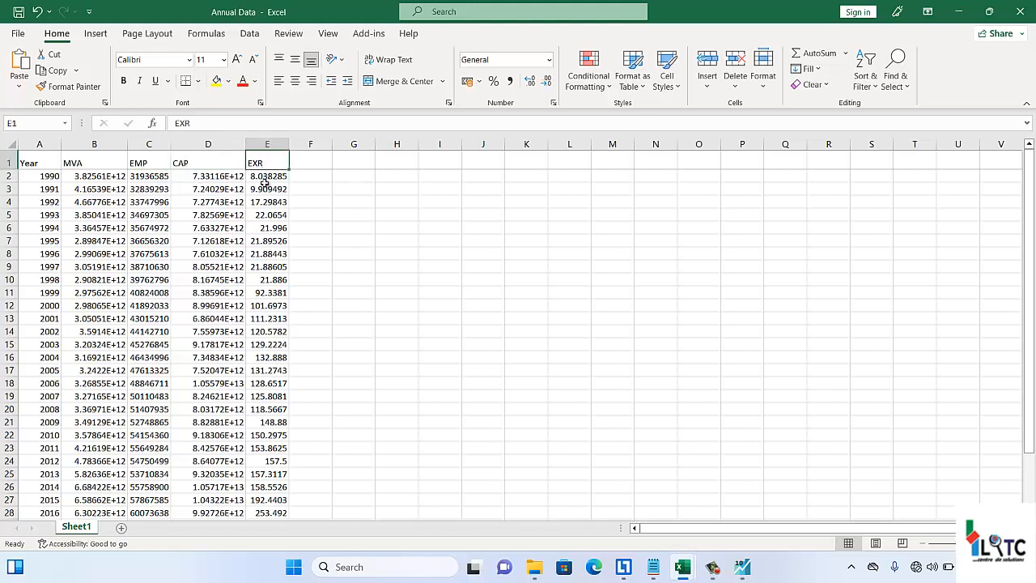
# Step: Highlight the 1990 observation across all five columns, A2:E2
pyautogui.click(33, 177)
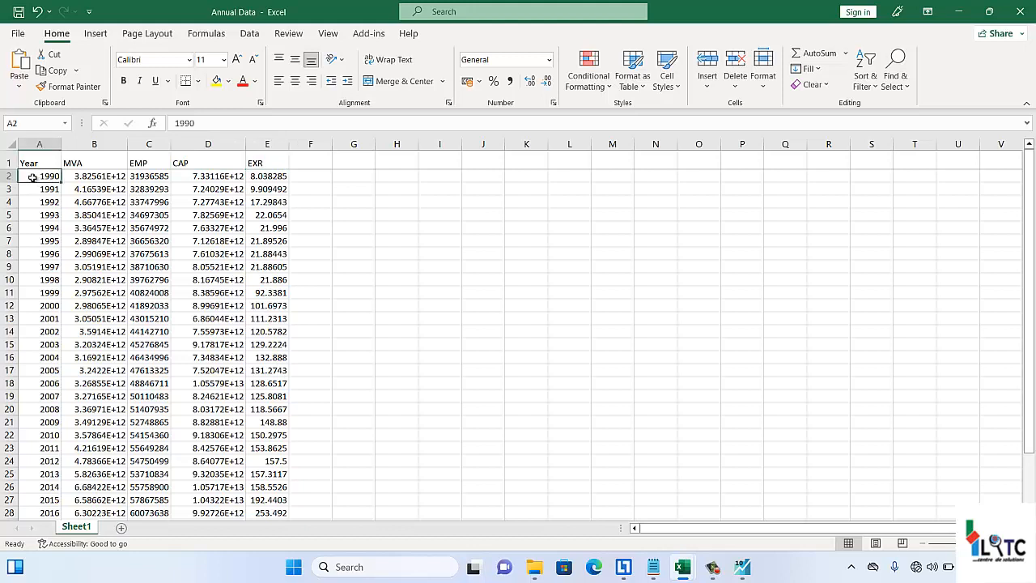
pyautogui.hotkey('shift', 'Right')
pyautogui.hotkey('shift', 'Right')
pyautogui.hotkey('shift', 'Right')
pyautogui.hotkey('shift', 'Right')
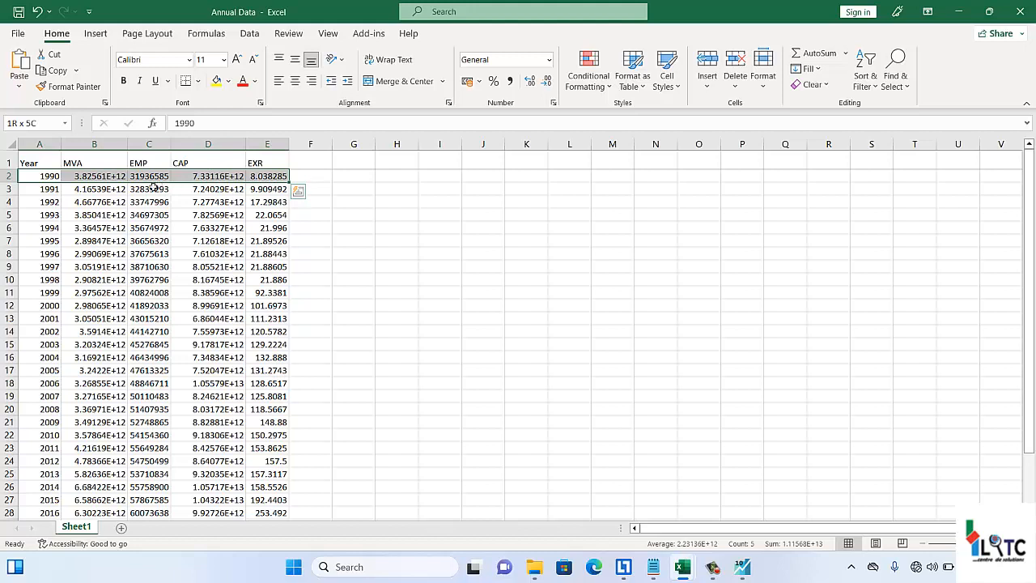
# Step: Highlight the years 1990 to 2021 in A2:A33 and move to the first MVA value in B2
pyautogui.click(46, 177)
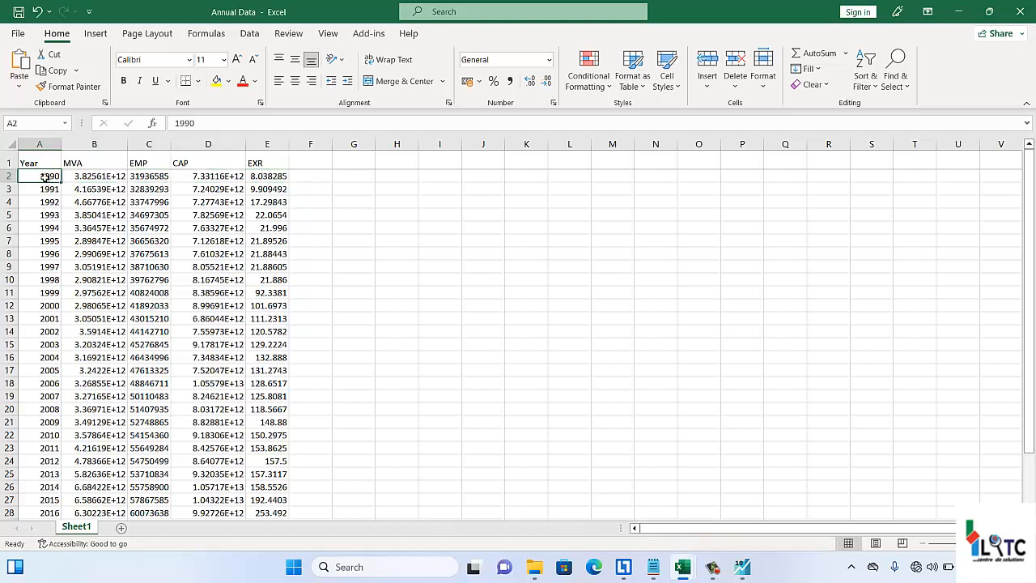
pyautogui.hotkey('shift', 'Down')
pyautogui.hotkey('shift', 'Down')
pyautogui.hotkey('shift', 'Down')
pyautogui.hotkey('shift', 'Down')
pyautogui.hotkey('shift', 'Down')
pyautogui.hotkey('shift', 'Down')
pyautogui.hotkey('shift', 'Down')
pyautogui.hotkey('shift', 'Down')
pyautogui.hotkey('shift', 'Down')
pyautogui.hotkey('shift', 'Down')
pyautogui.hotkey('shift', 'Down')
pyautogui.hotkey('shift', 'Down')
pyautogui.hotkey('shift', 'Down')
pyautogui.hotkey('shift', 'Down')
pyautogui.hotkey('shift', 'Down')
pyautogui.hotkey('shift', 'Down')
pyautogui.hotkey('shift', 'Down')
pyautogui.hotkey('shift', 'Down')
pyautogui.hotkey('shift', 'Down')
pyautogui.hotkey('shift', 'Down')
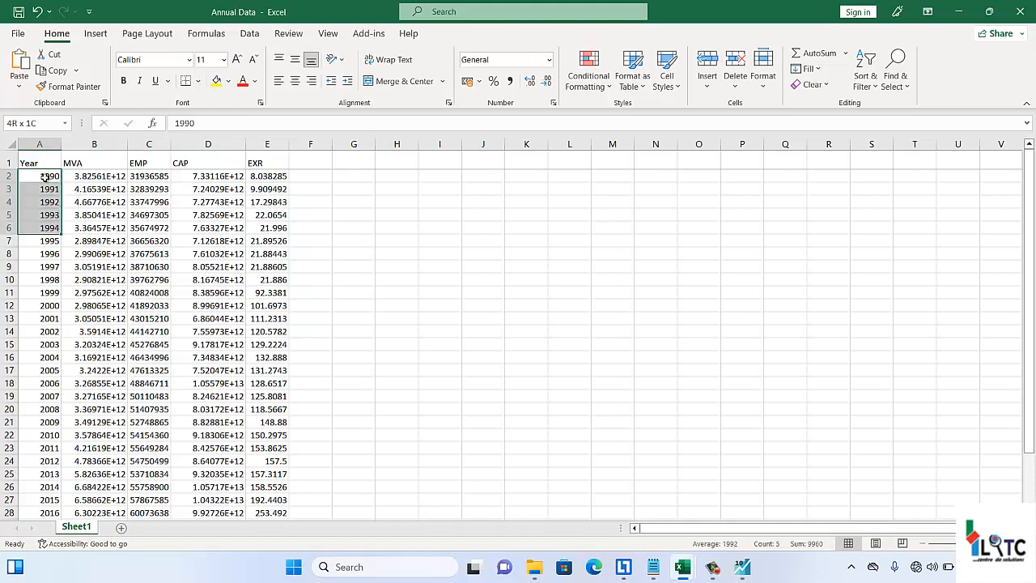
pyautogui.hotkey('shift', 'Down')
pyautogui.hotkey('shift', 'Down')
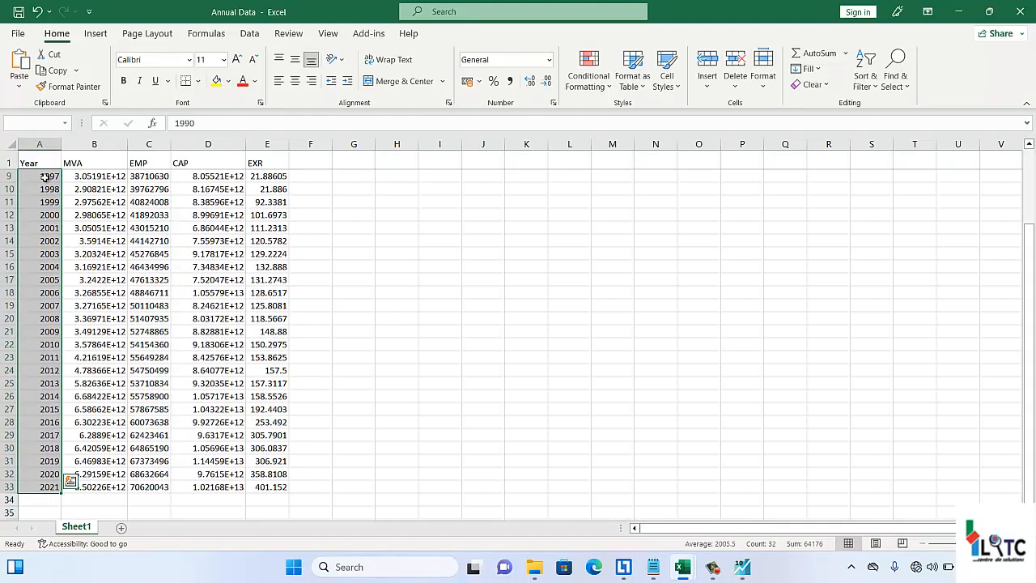
pyautogui.press('Right')
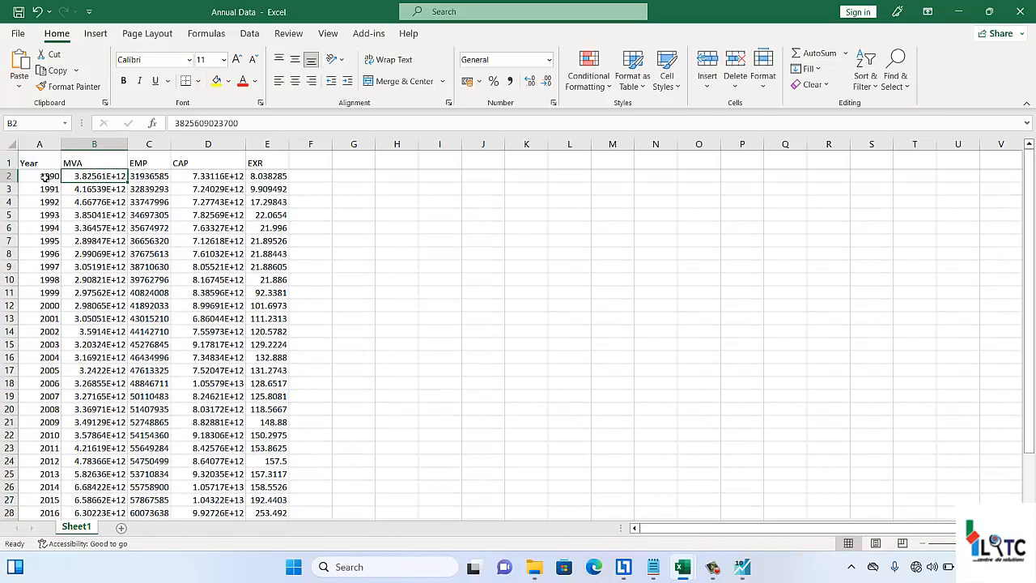
# Step: Switch to EViews and open the Annual Data workbook from the YouTube folder for import
pyautogui.press('Up')
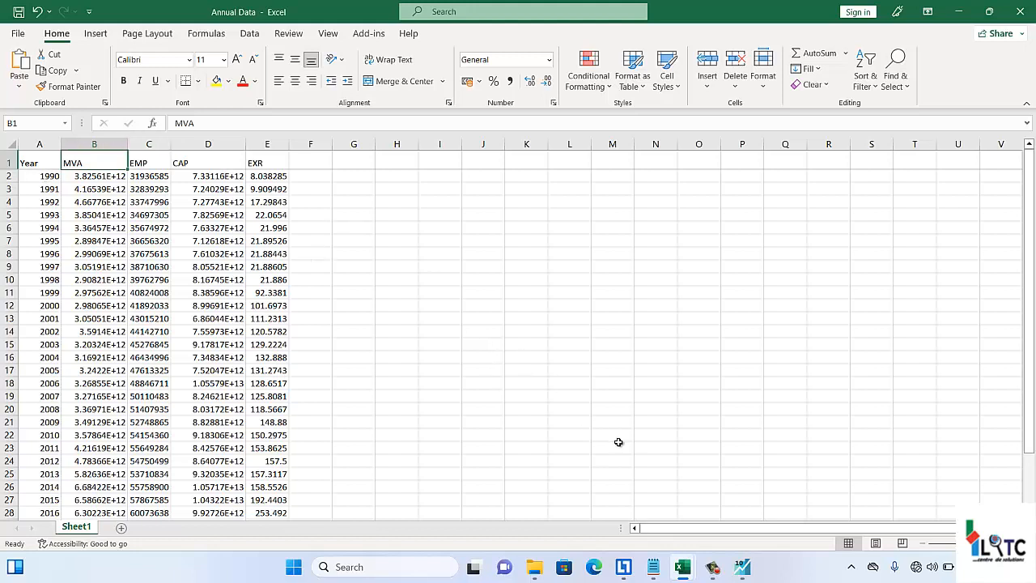
pyautogui.click(743, 567)
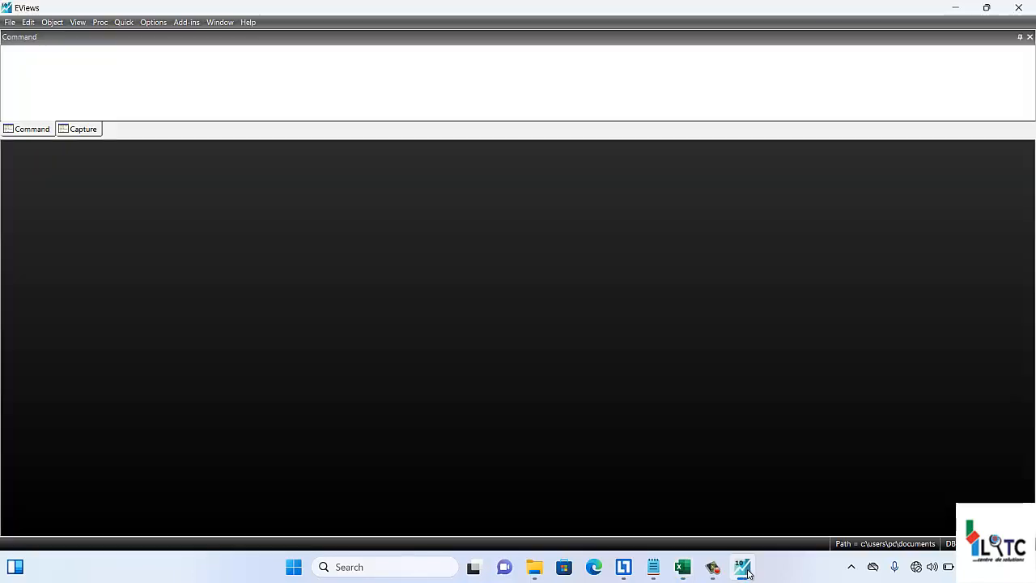
pyautogui.click(5, 26)
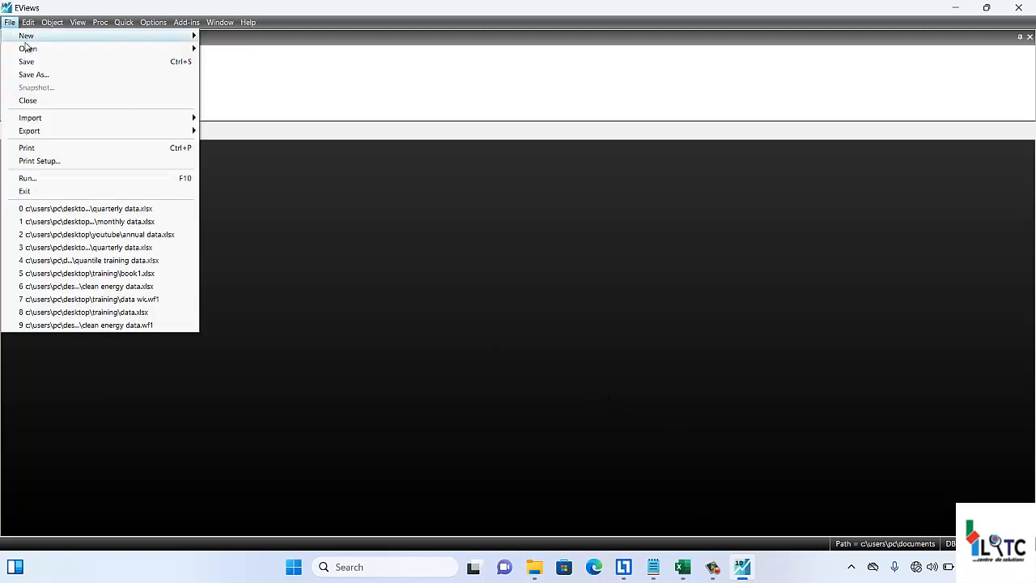
pyautogui.moveTo(67, 125)
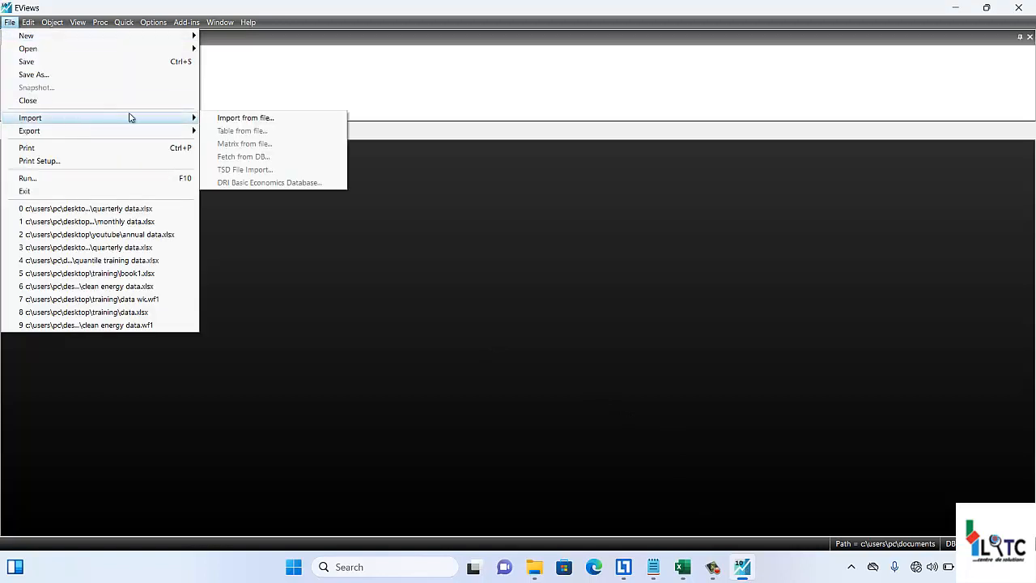
pyautogui.click(235, 122)
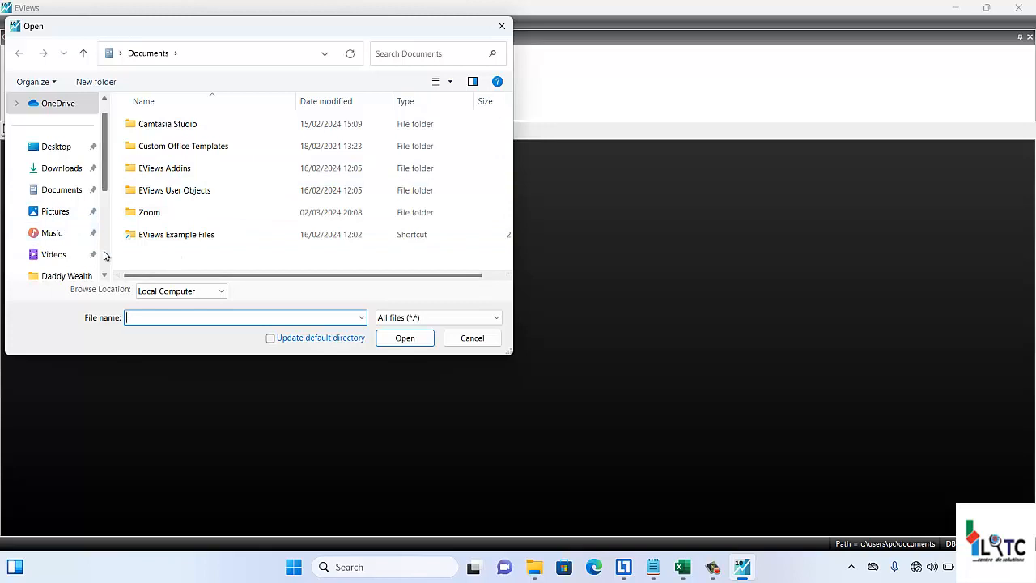
pyautogui.scroll(-5, 103, 255)
pyautogui.click(51, 150)
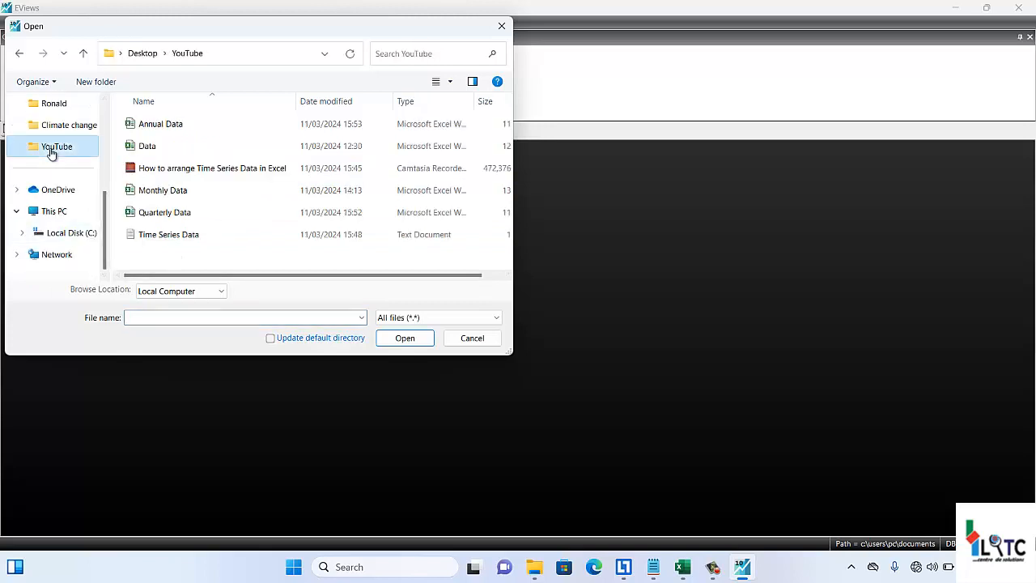
pyautogui.click(150, 128)
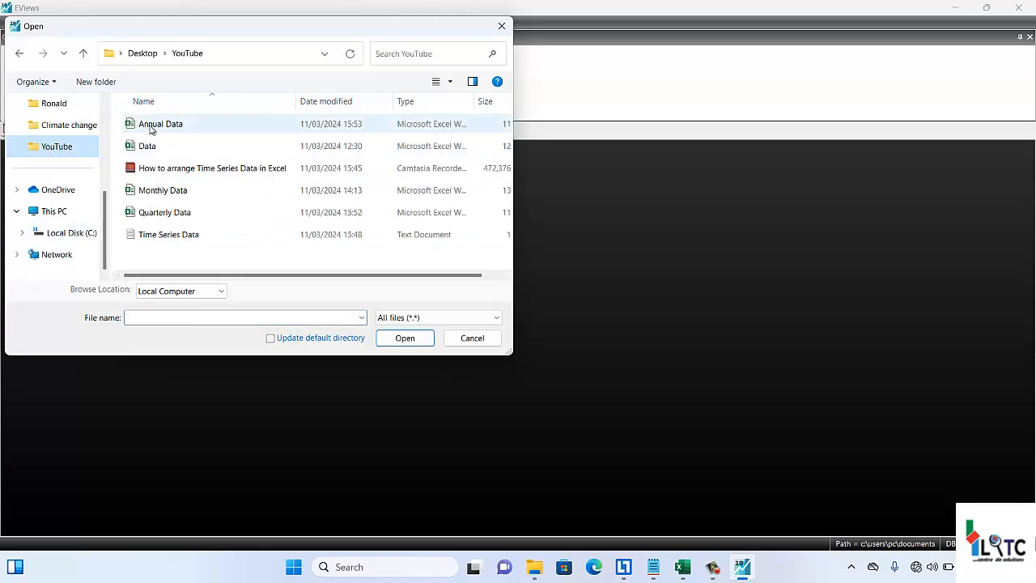
pyautogui.click(420, 340)
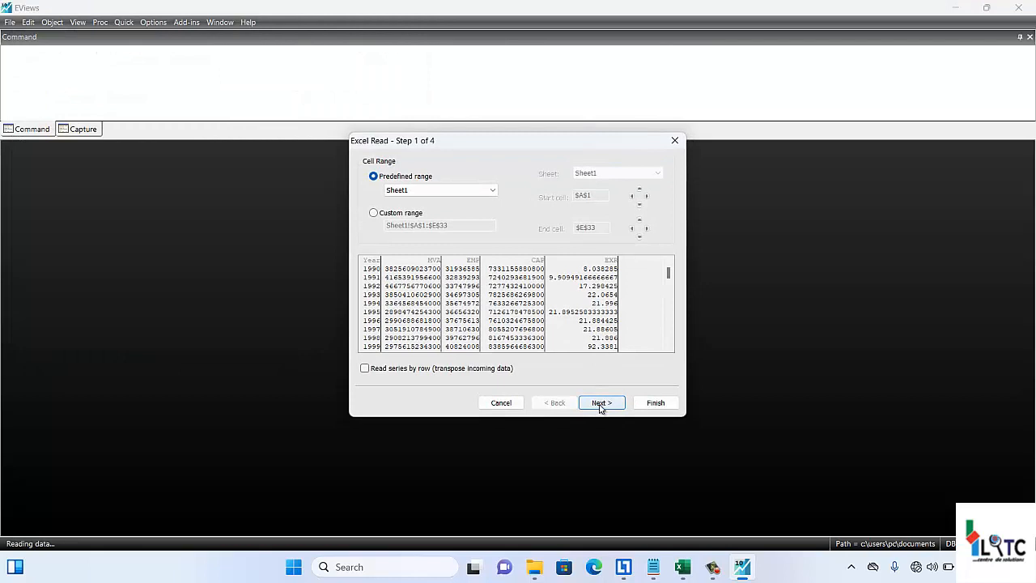
# Step: Import Sheet1 with the default settings as a new annual workfile dated by the year series, without linking to the external source
pyautogui.click(600, 403)
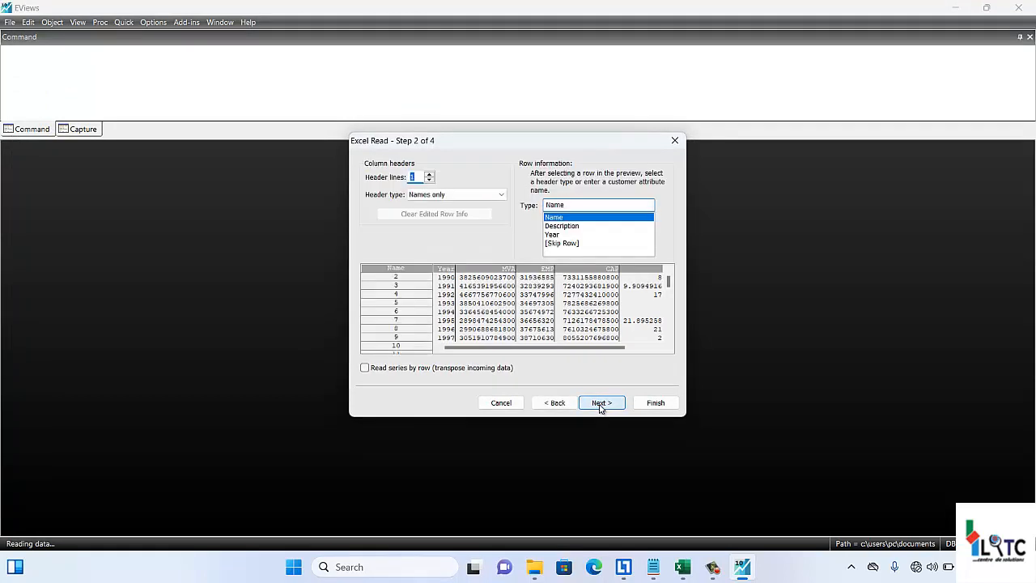
pyautogui.click(600, 403)
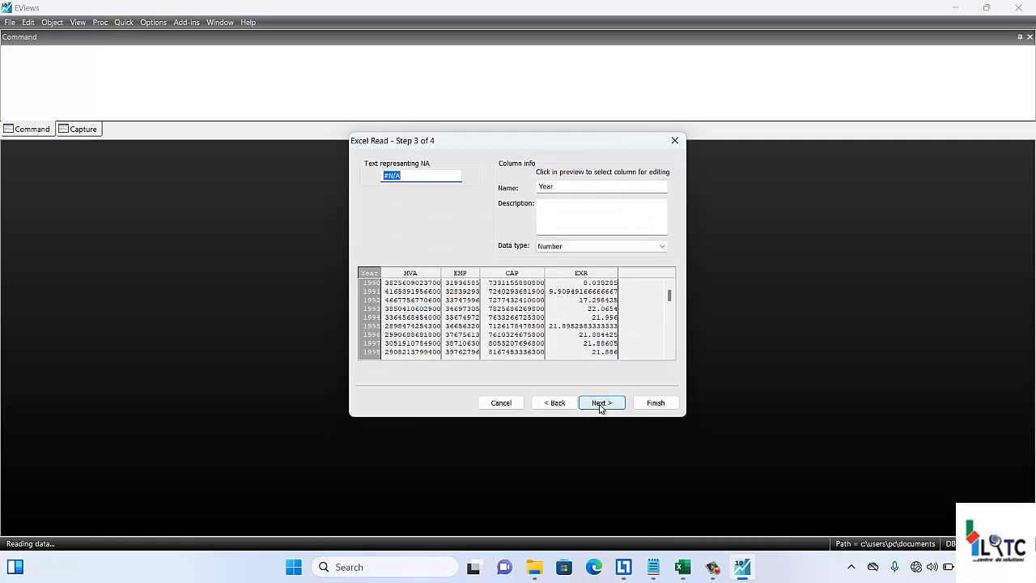
pyautogui.click(600, 403)
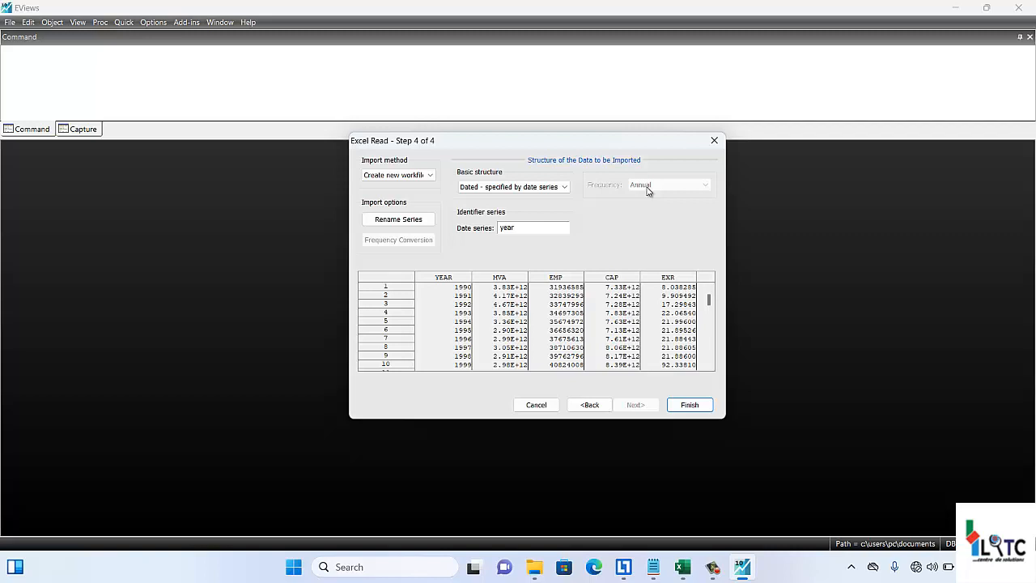
pyautogui.click(693, 406)
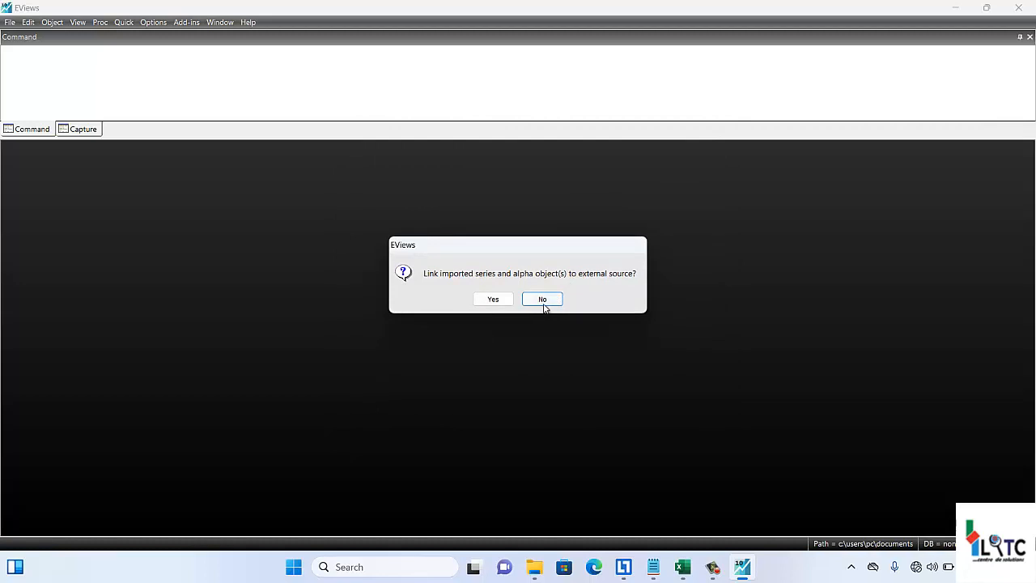
pyautogui.click(542, 299)
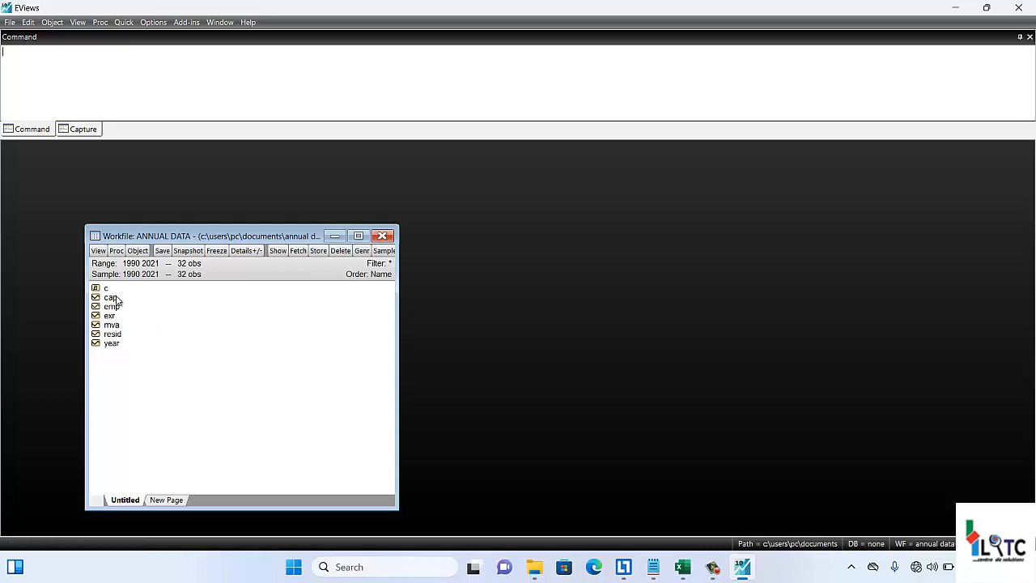
# Step: Point out the imported cap, emp and exr series one by one in the ANNUAL DATA workfile
pyautogui.click(115, 298)
pyautogui.click(117, 307)
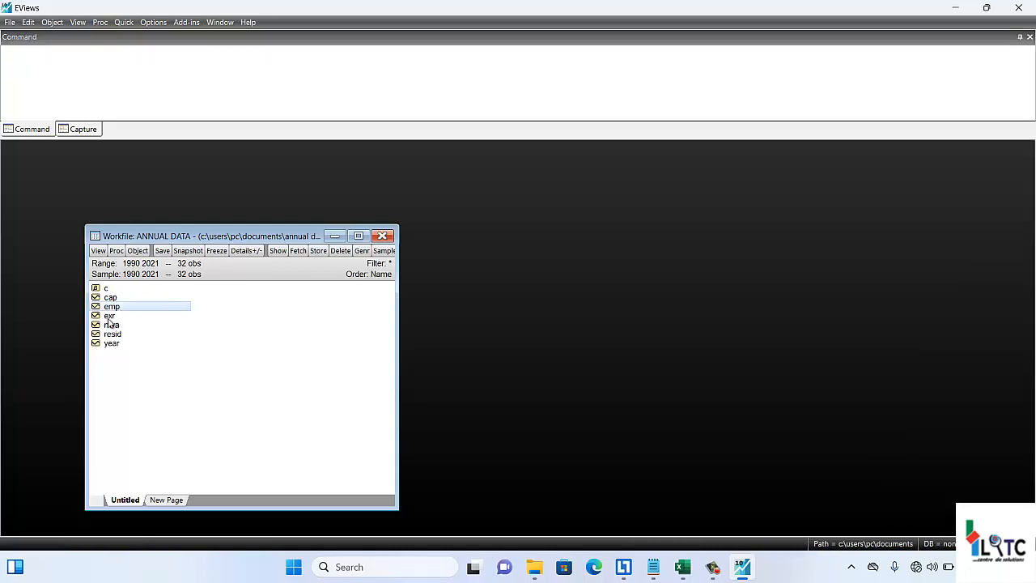
pyautogui.click(118, 315)
# Step: Open the mva, exr, emp and cap series together as a group and view the data from its first rows
pyautogui.click(115, 325)
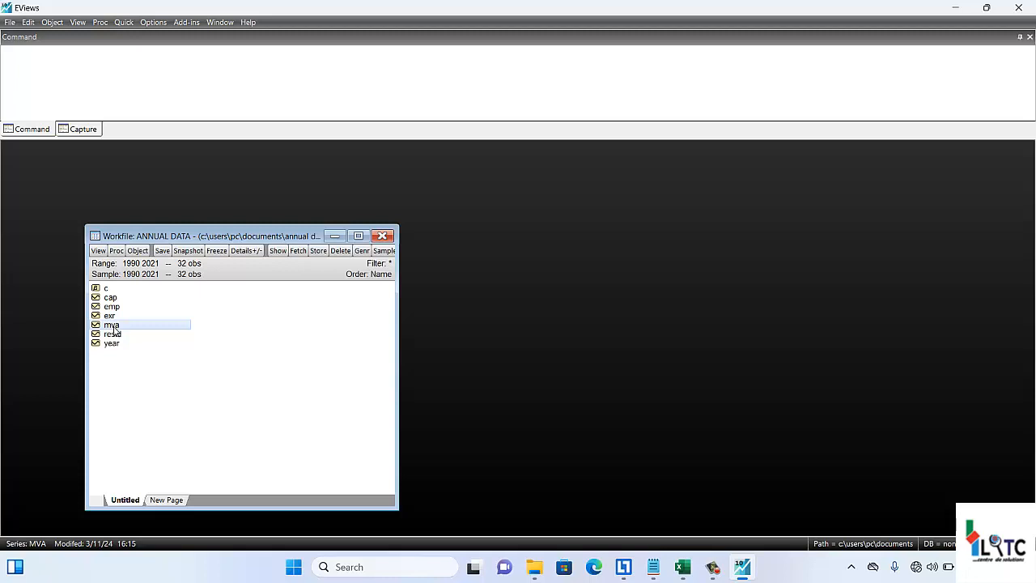
pyautogui.hotkey('shift', 'Up')
pyautogui.hotkey('shift', 'Up')
pyautogui.hotkey('shift', 'Up')
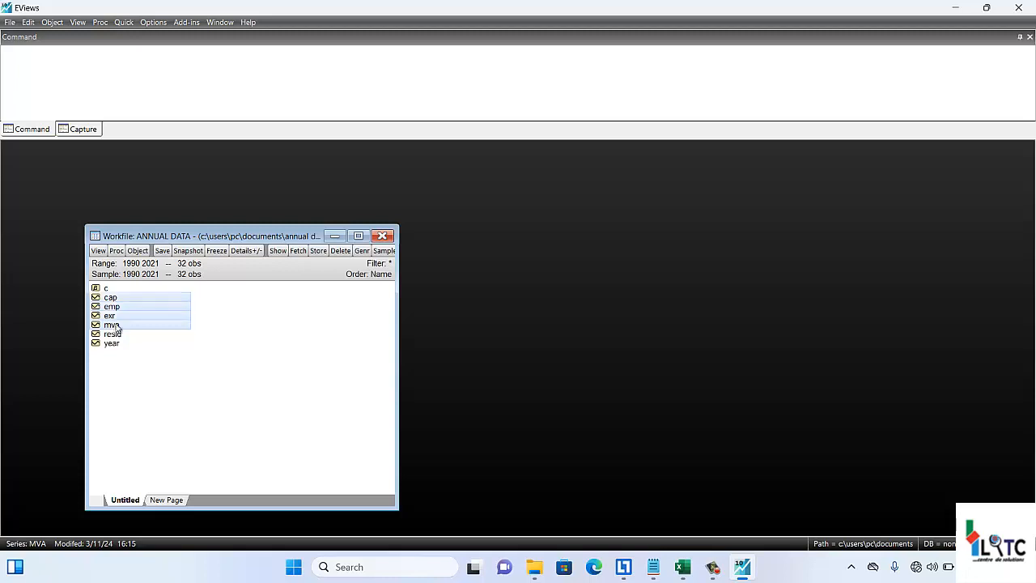
pyautogui.rightClick(130, 314)
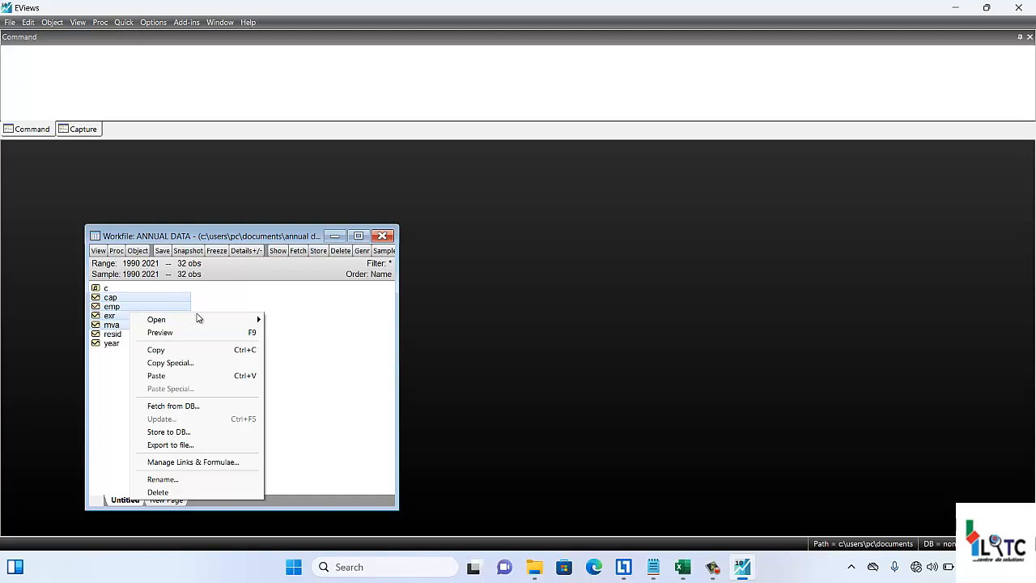
pyautogui.moveTo(247, 321)
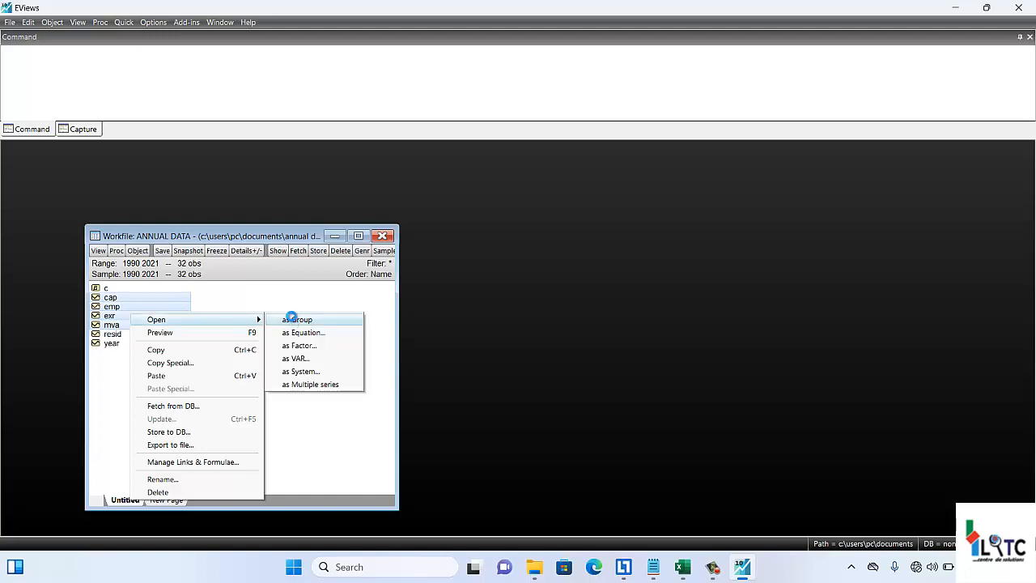
pyautogui.click(293, 321)
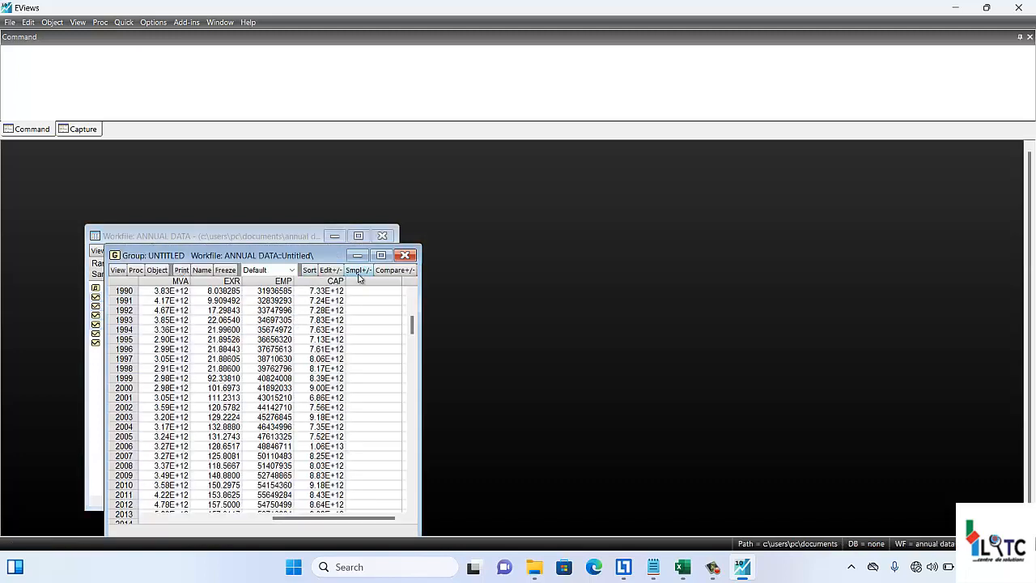
pyautogui.click(412, 294)
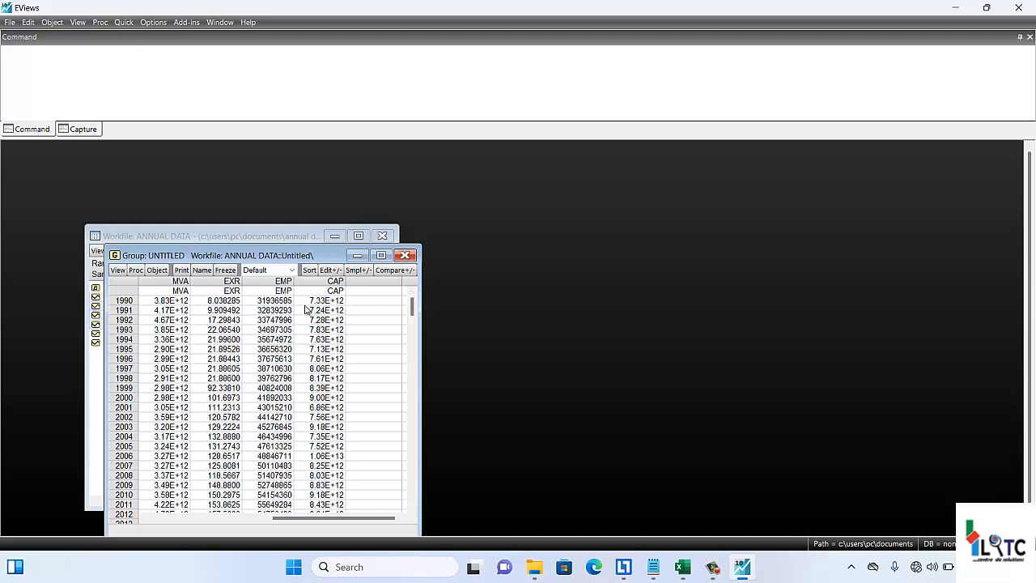
# Step: Delete the untitled group and close the ANNUAL DATA workfile without saving it
pyautogui.click(405, 255)
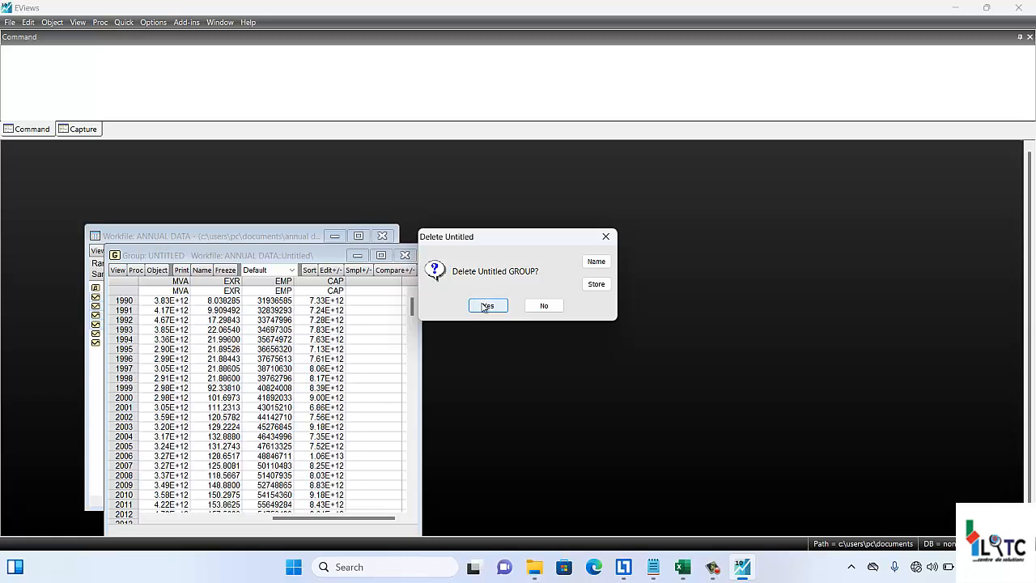
pyautogui.click(484, 306)
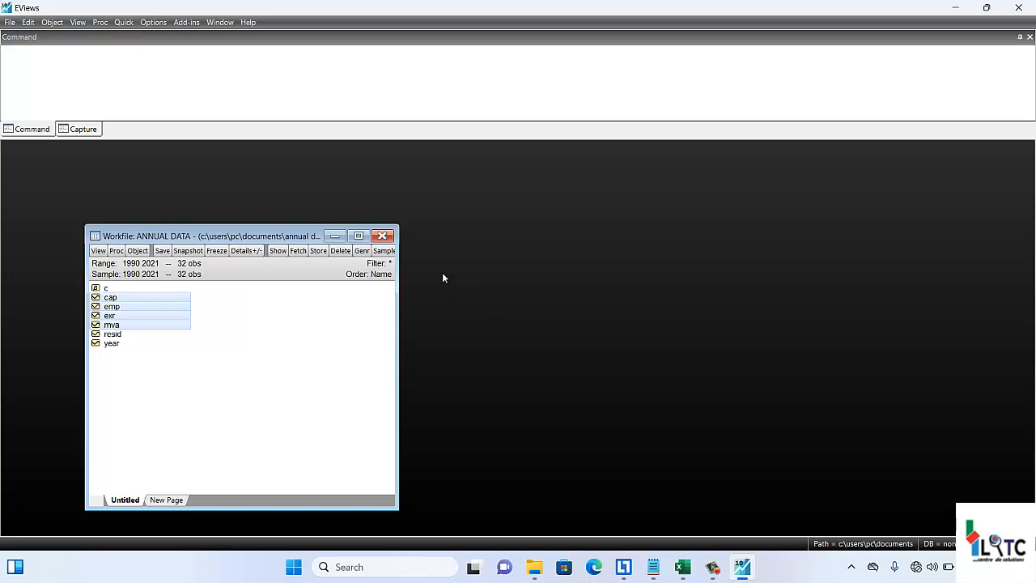
pyautogui.click(383, 236)
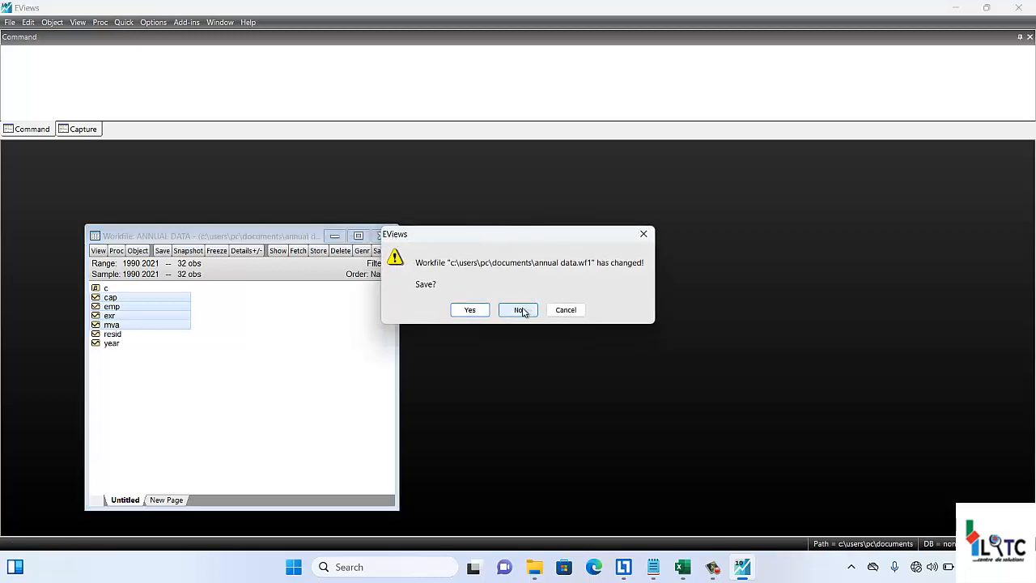
pyautogui.click(519, 310)
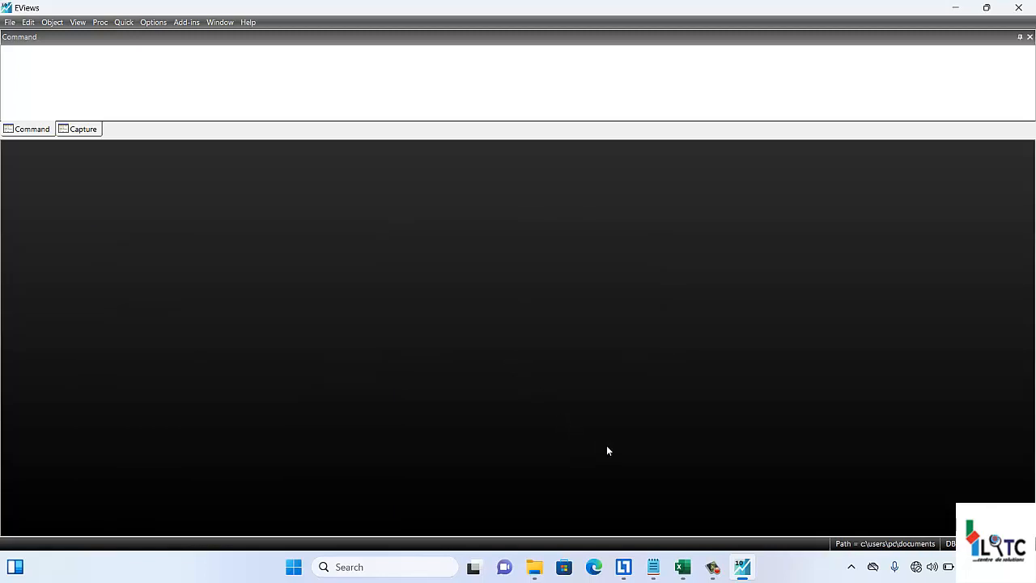
# Step: Return to the Annual Data workbook in Excel and add the heading GDP in F1
pyautogui.moveTo(684, 561)
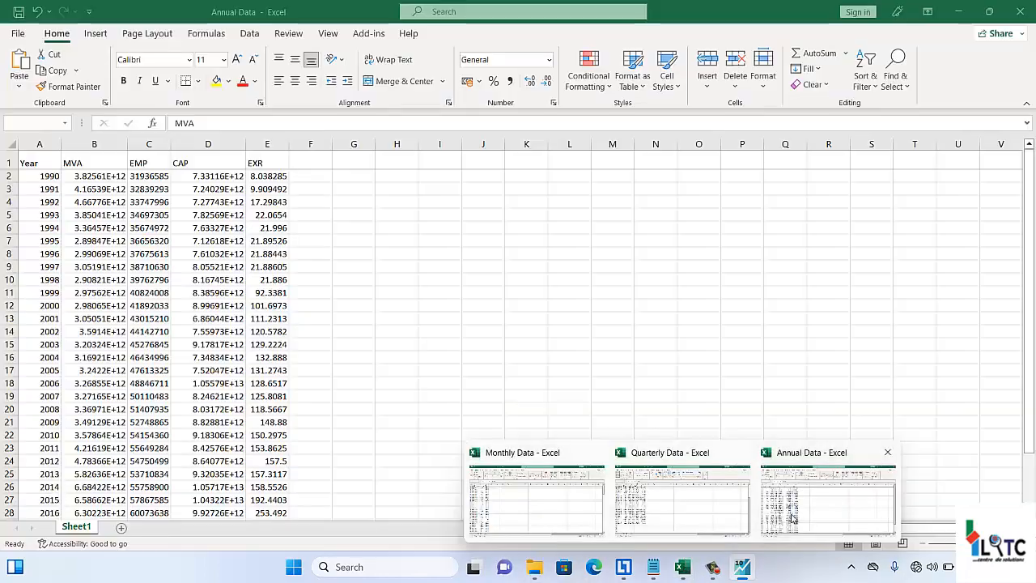
pyautogui.click(794, 518)
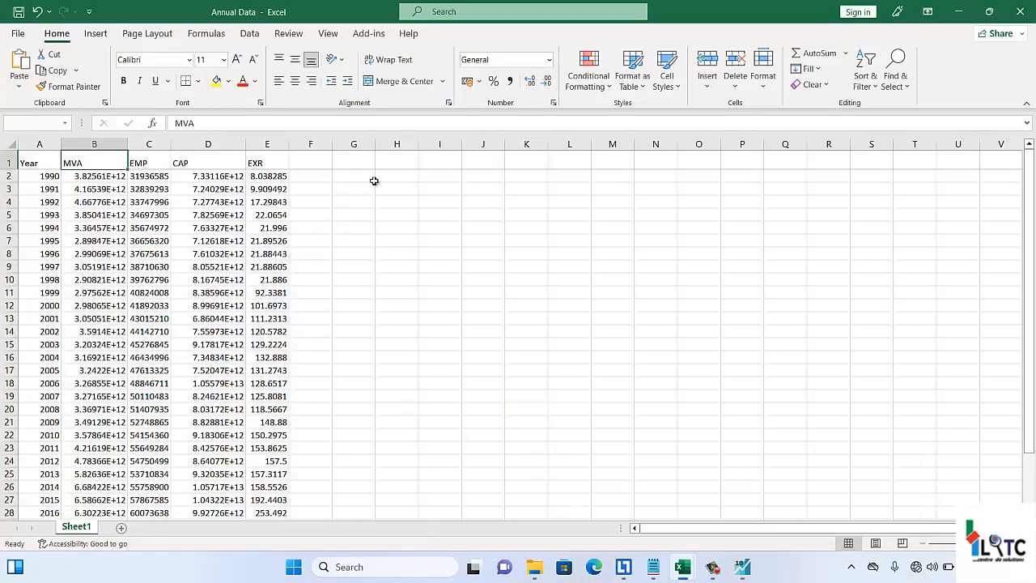
pyautogui.click(312, 163)
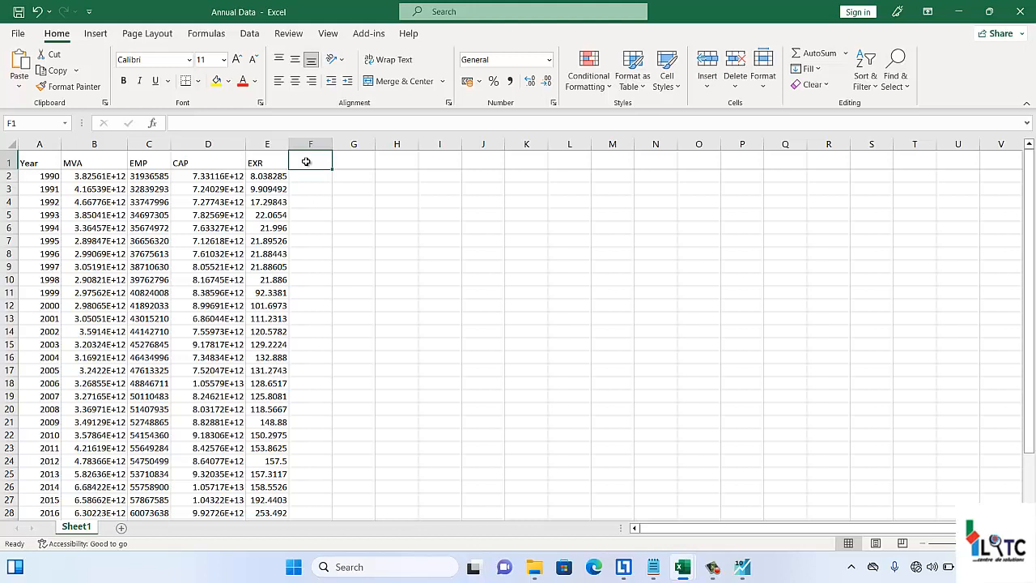
pyautogui.write('GDP')
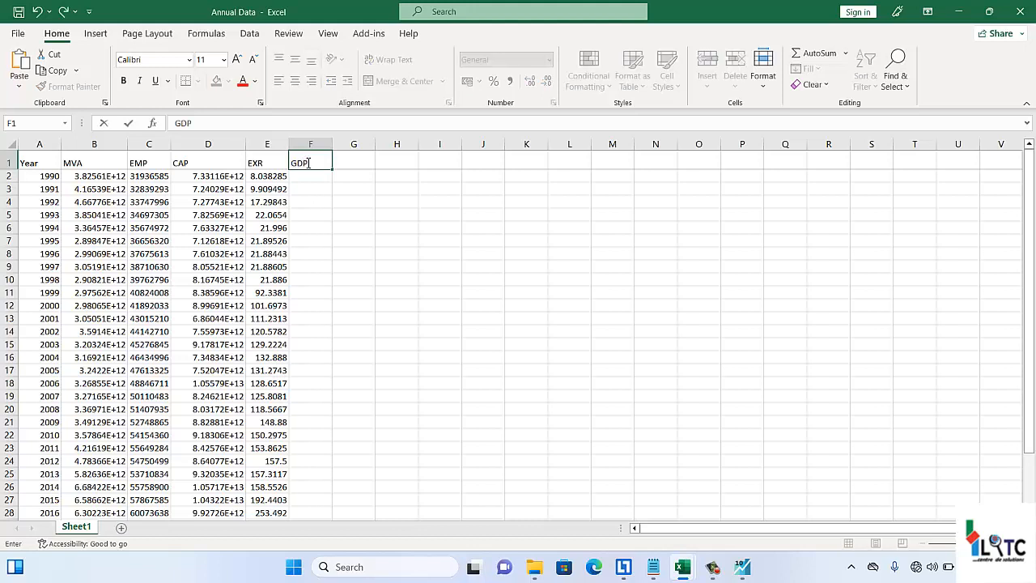
pyautogui.click(309, 177)
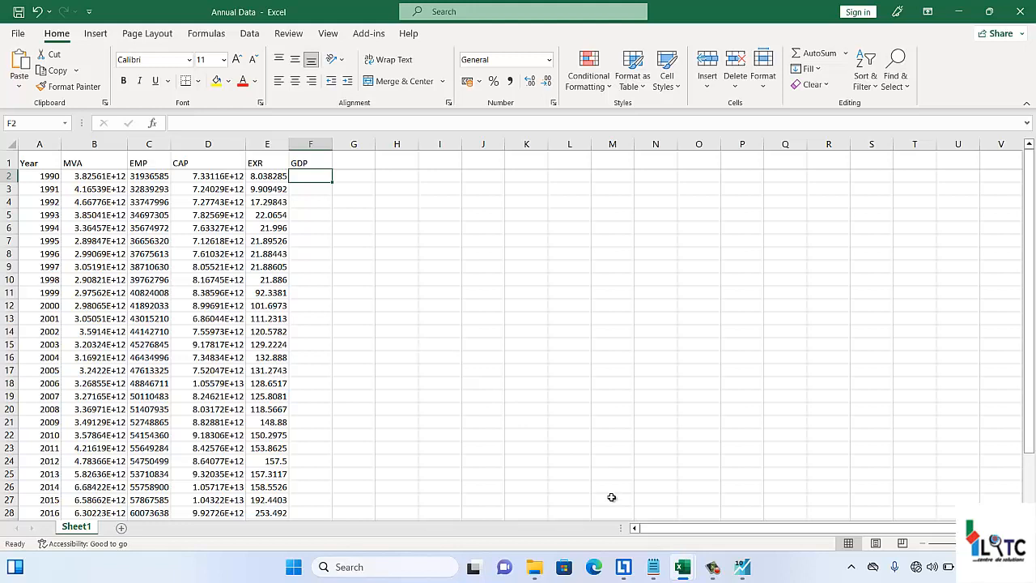
pyautogui.click(719, 570)
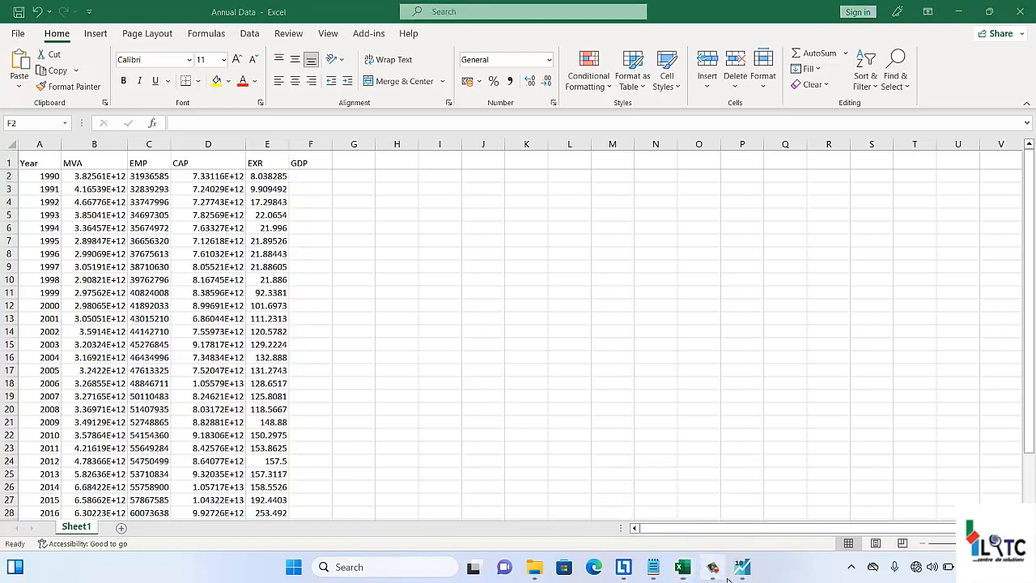